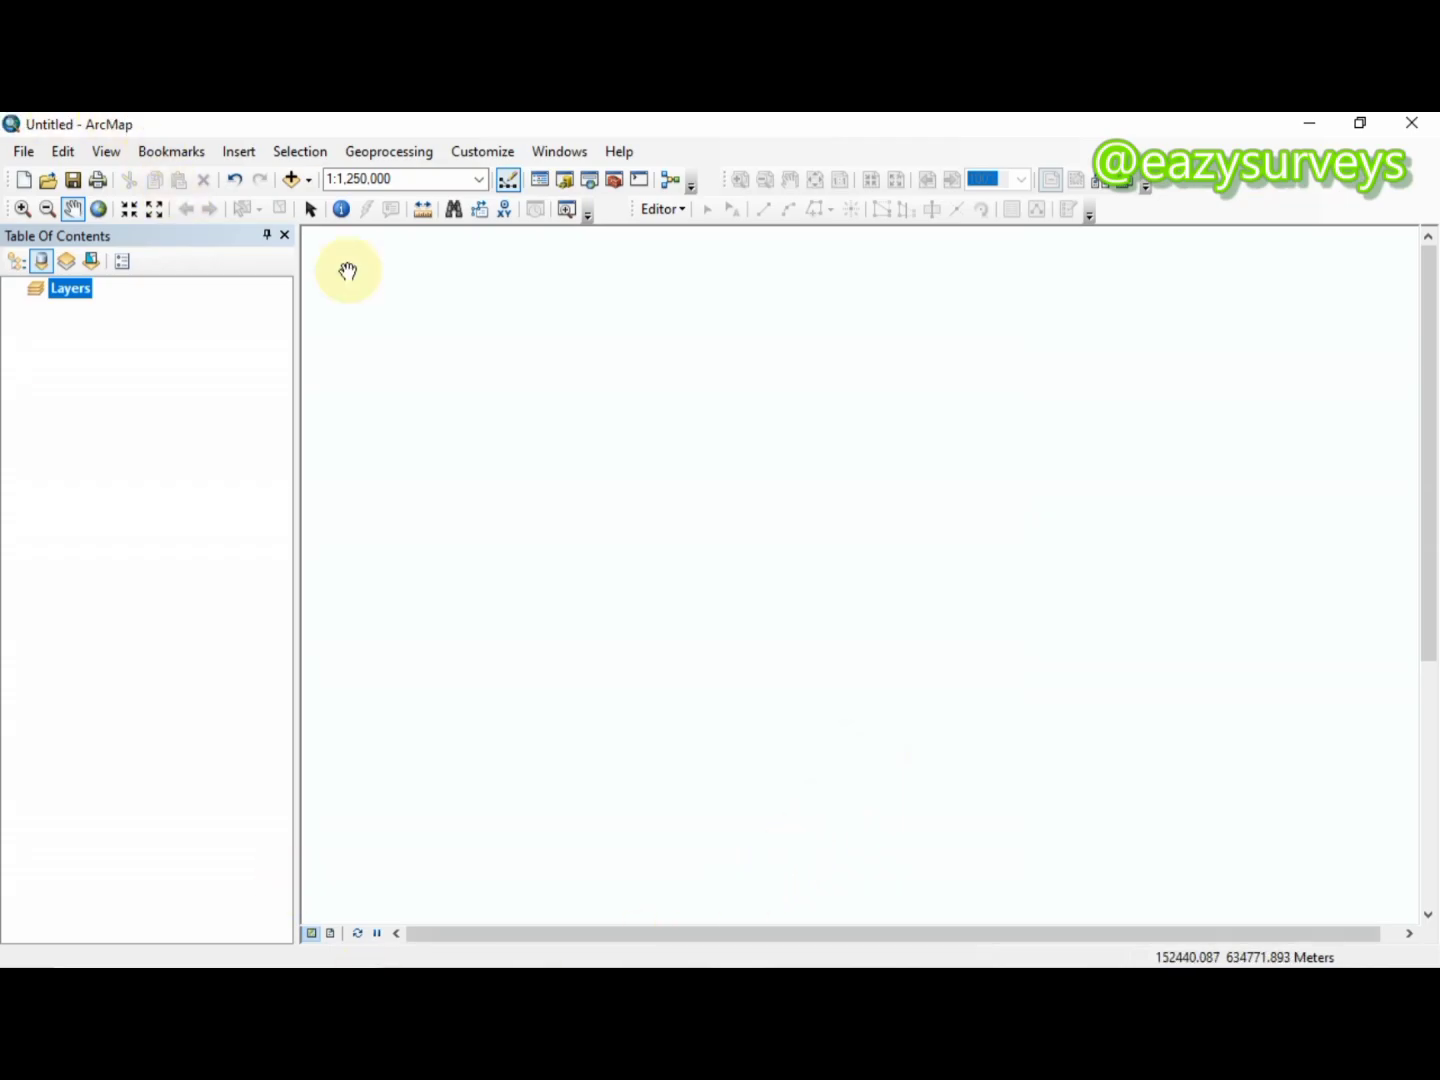
- Add the STUDU_AREA.shp shapefile from the Desktop to the map
left_click(308, 180)
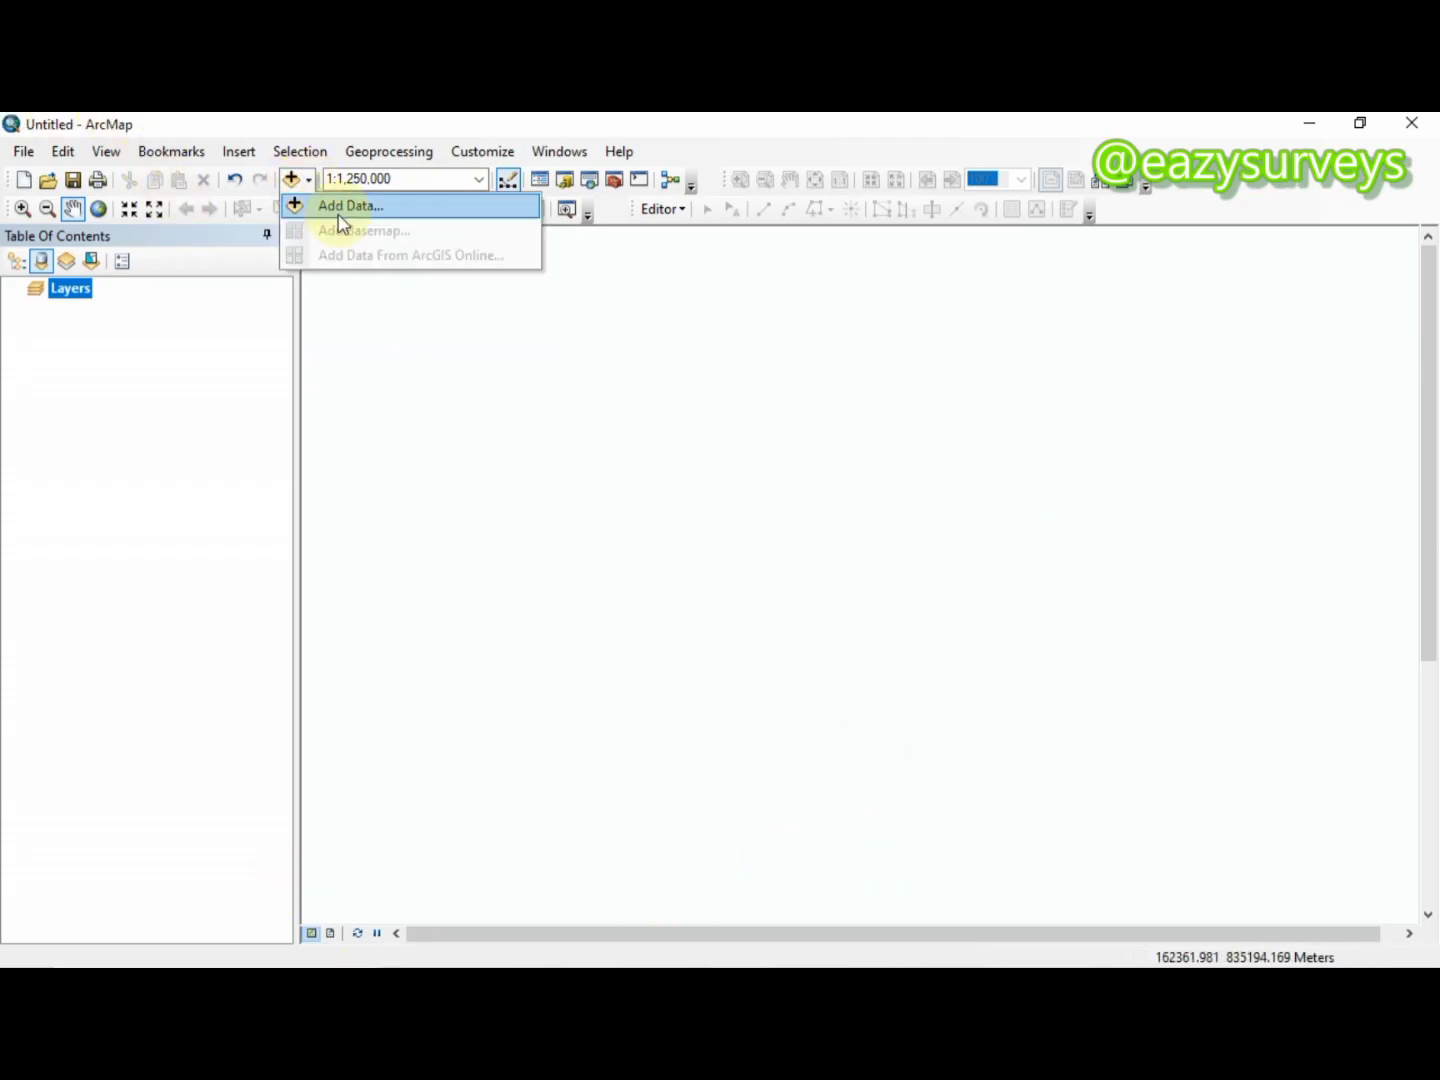
left_click(340, 214)
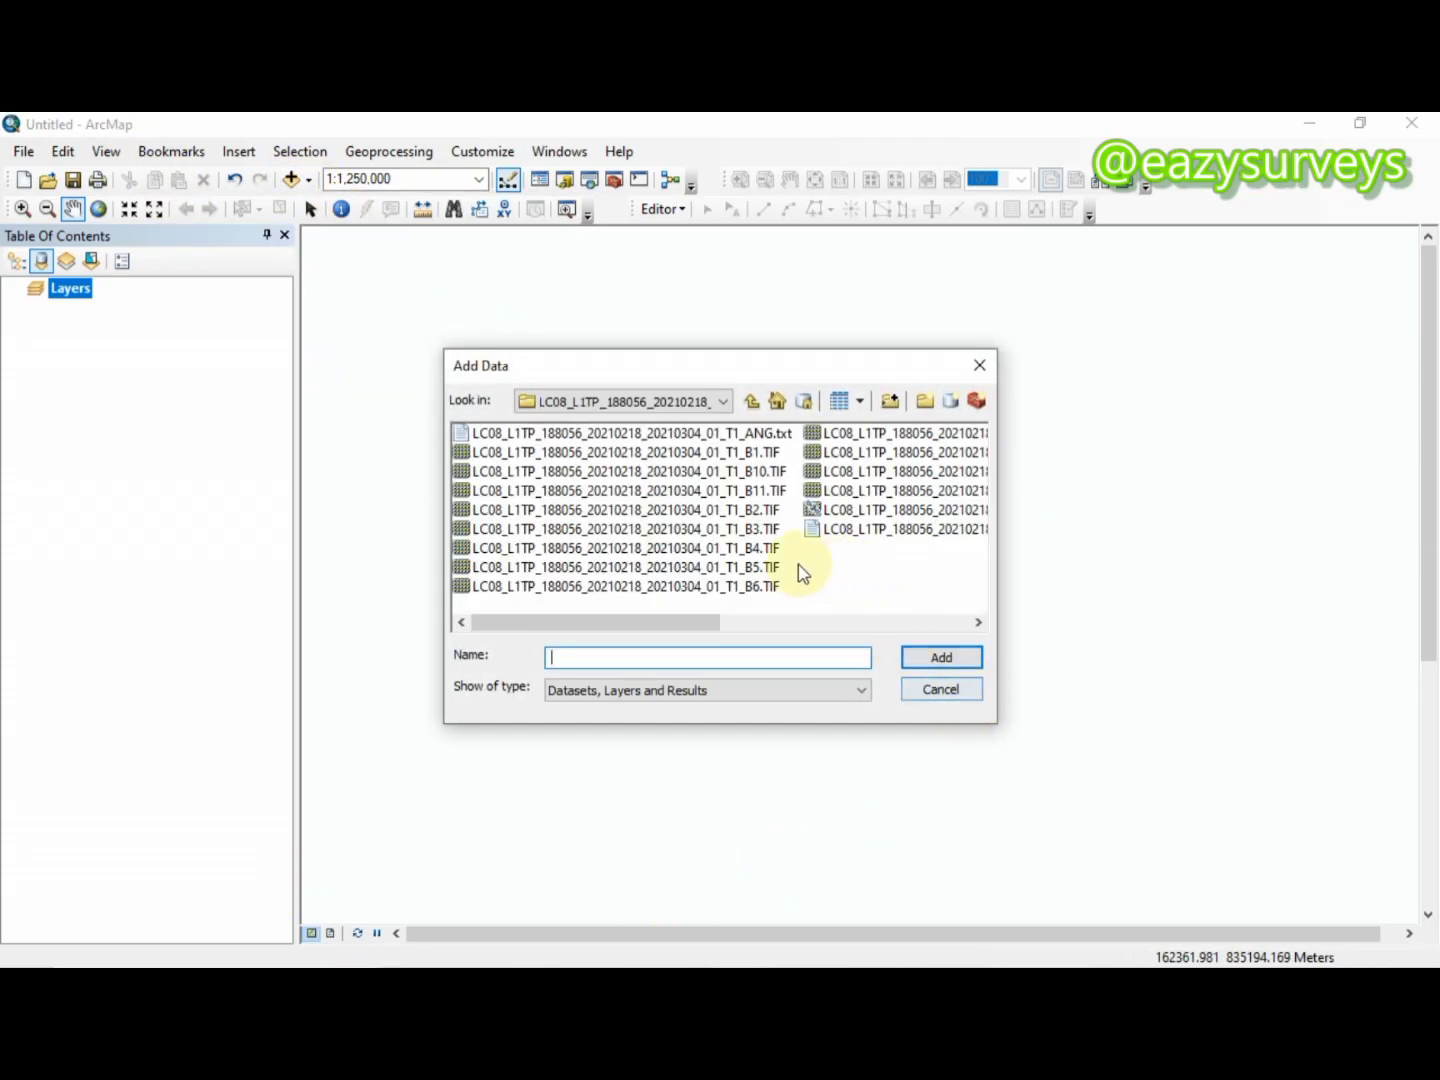
left_click(752, 401)
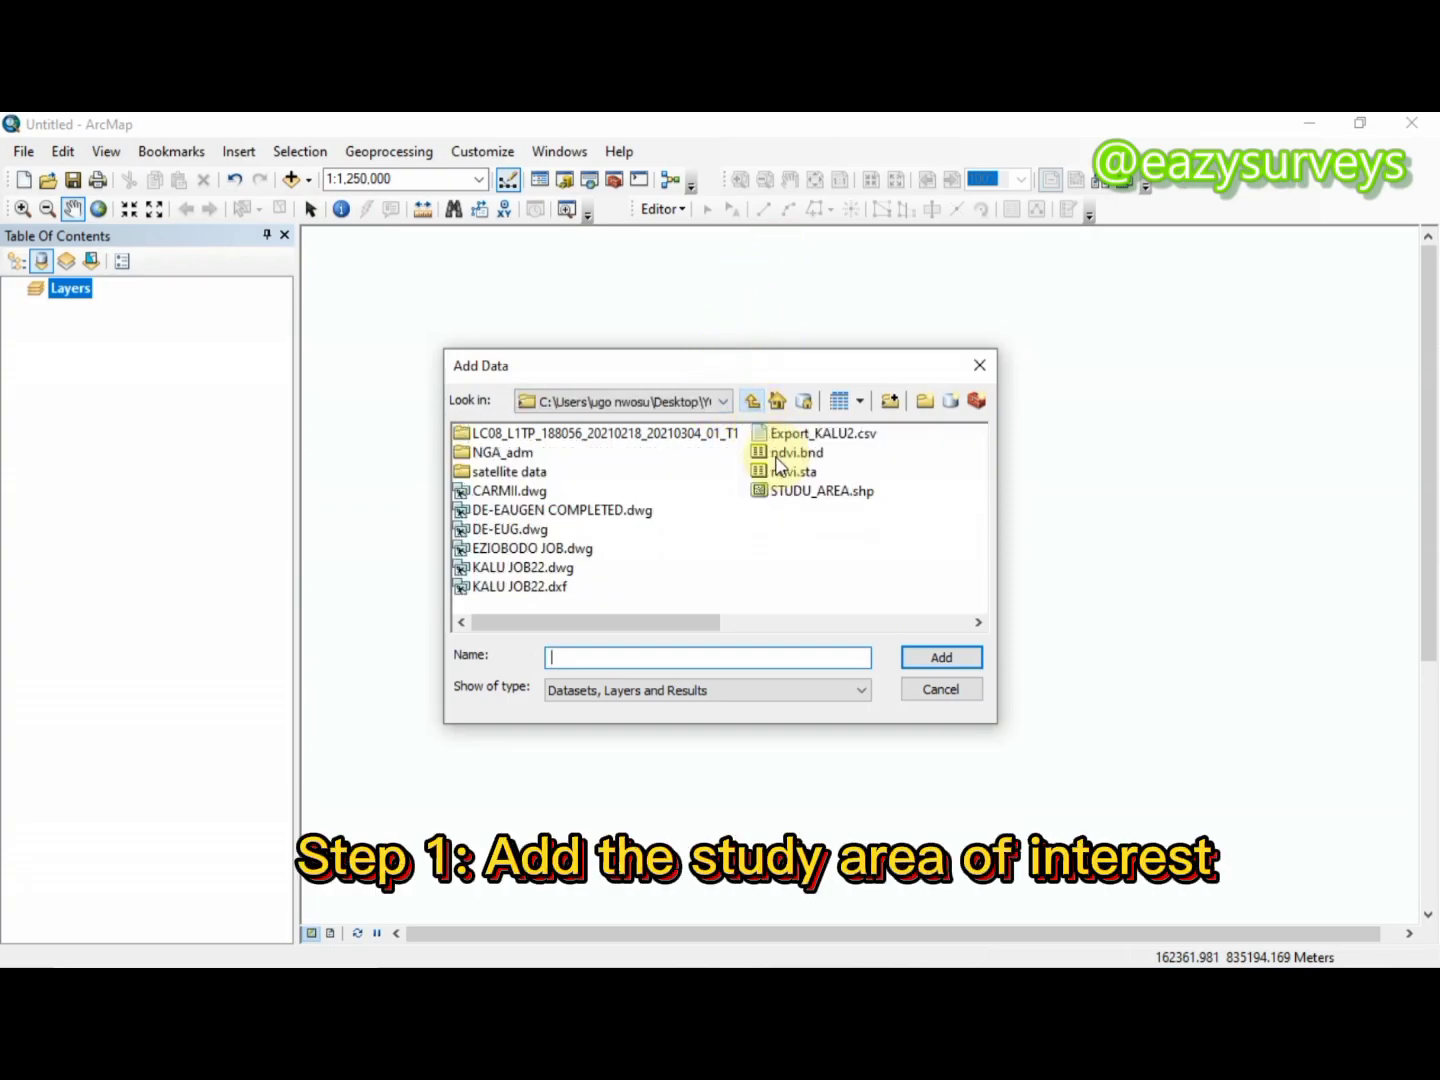
left_click(823, 491)
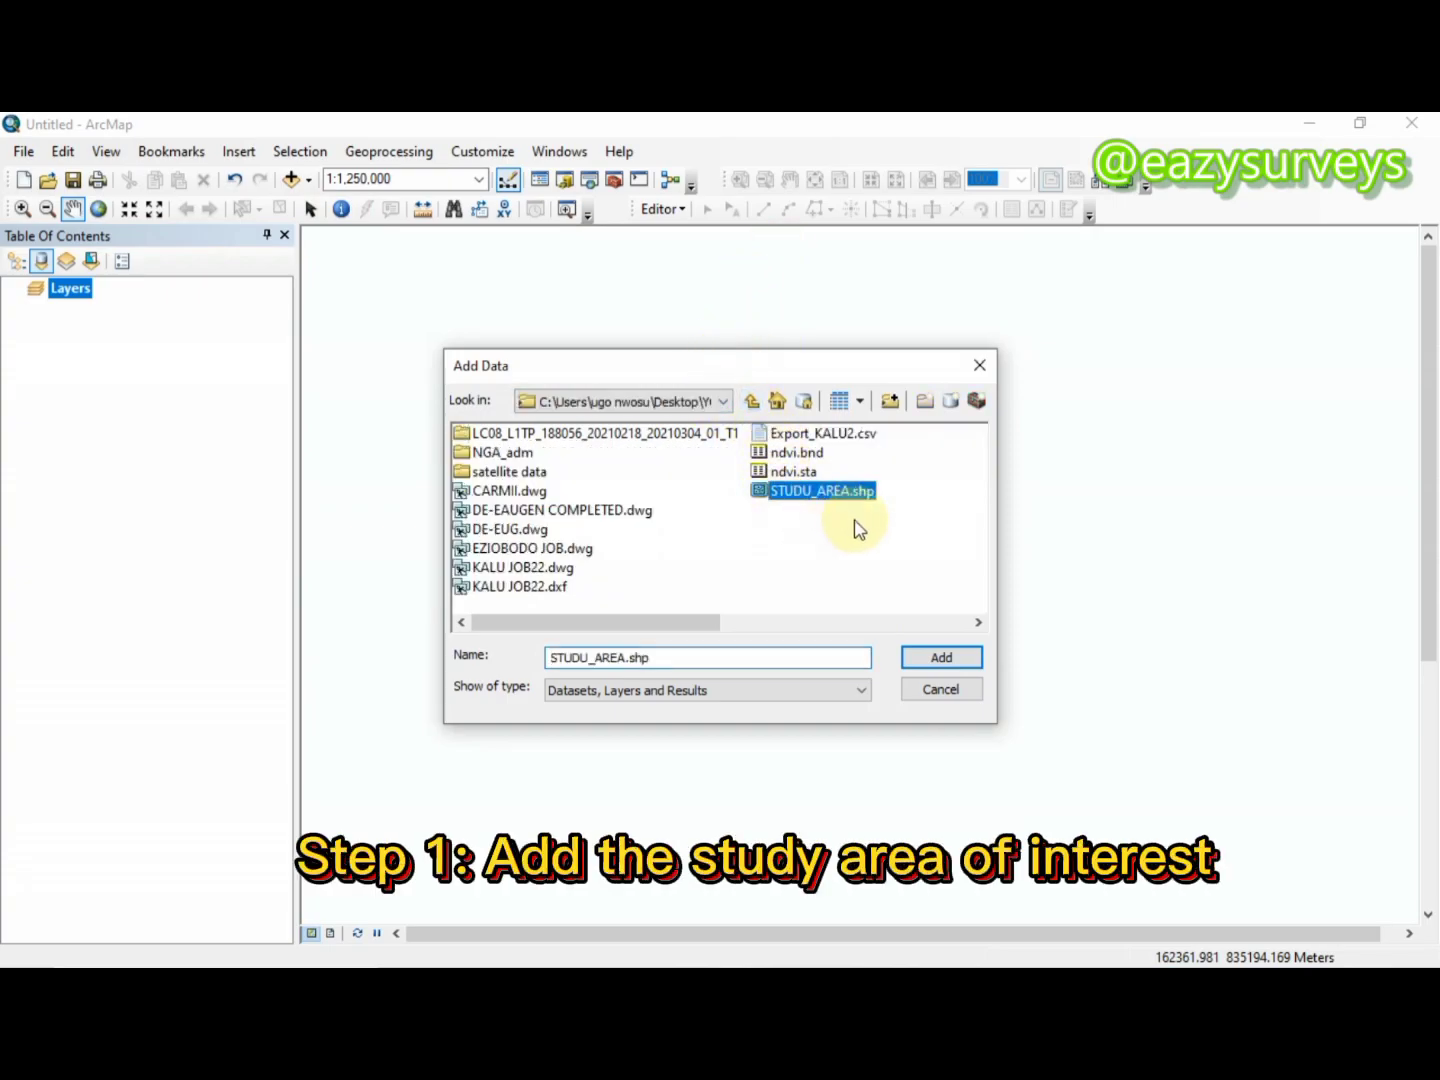
left_click(941, 658)
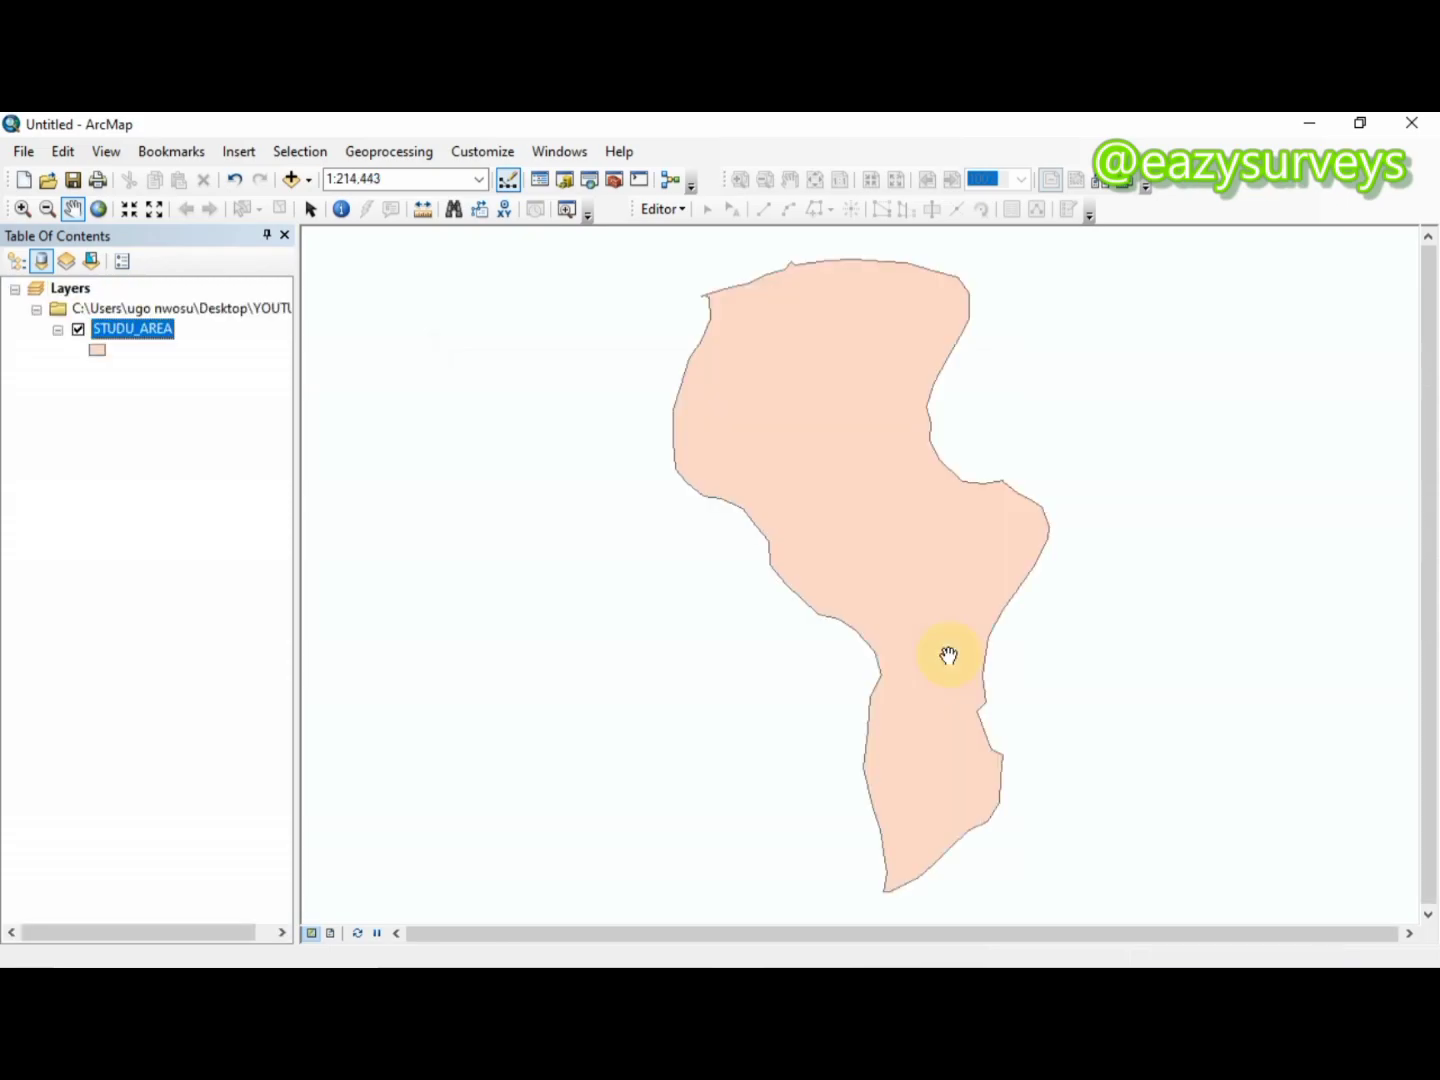
- Make the STUDU_AREA symbol hollow with a red outline of width 1
left_click(100, 347)
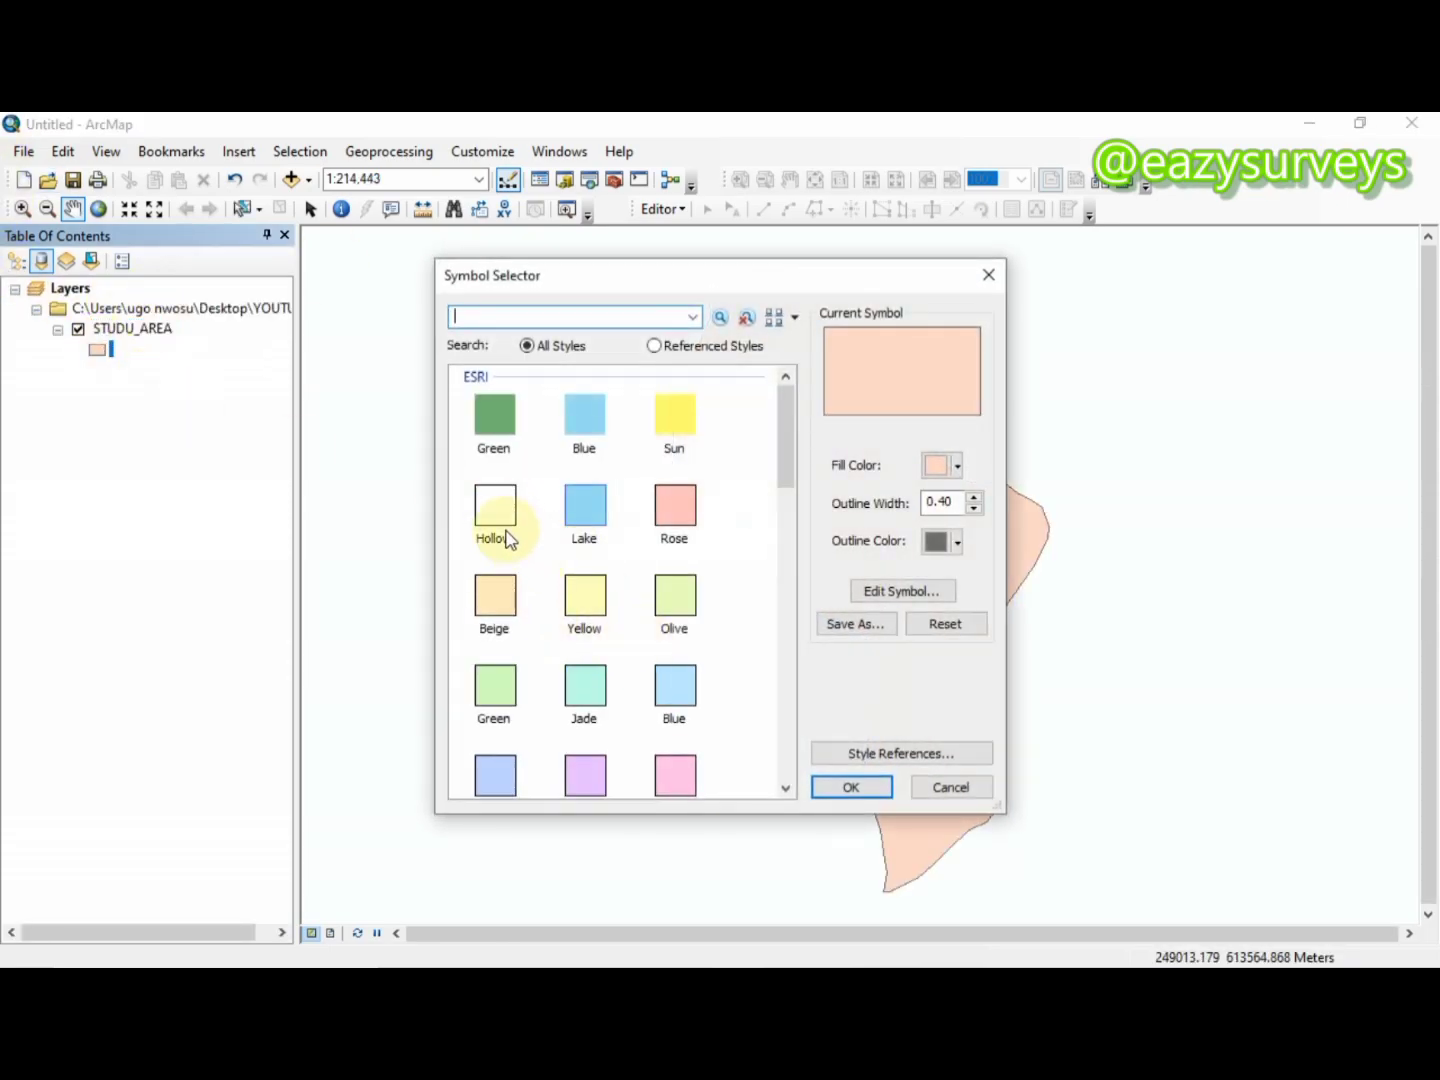
left_click(540, 541)
left_click(973, 497)
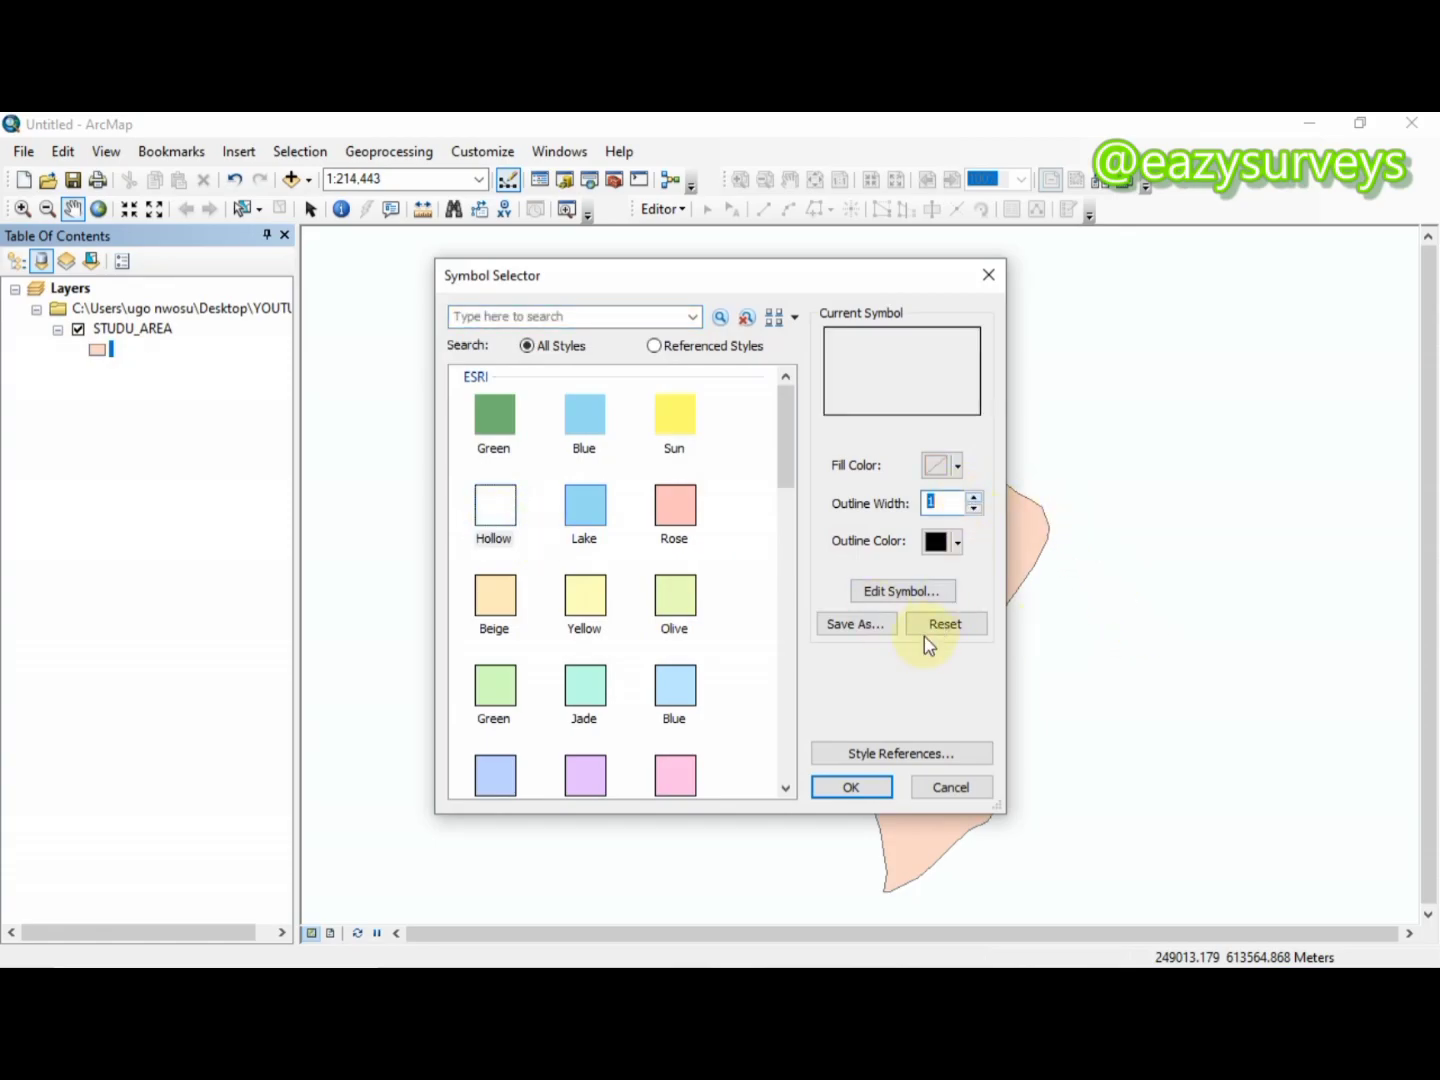
left_click(953, 541)
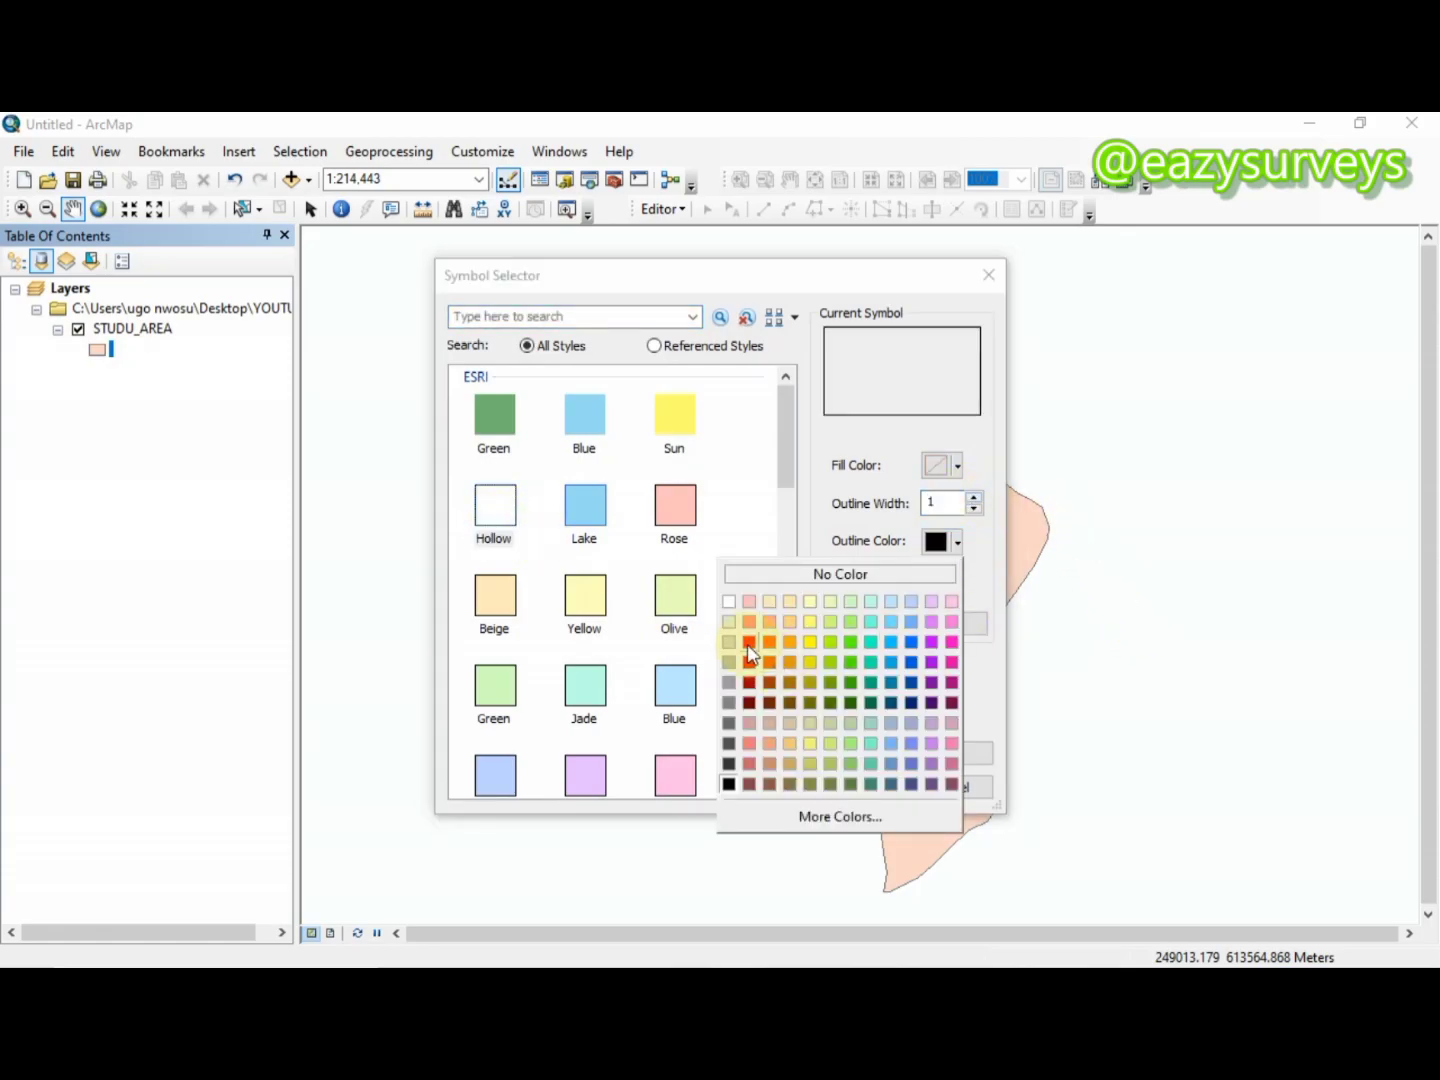
left_click(749, 662)
left_click(874, 787)
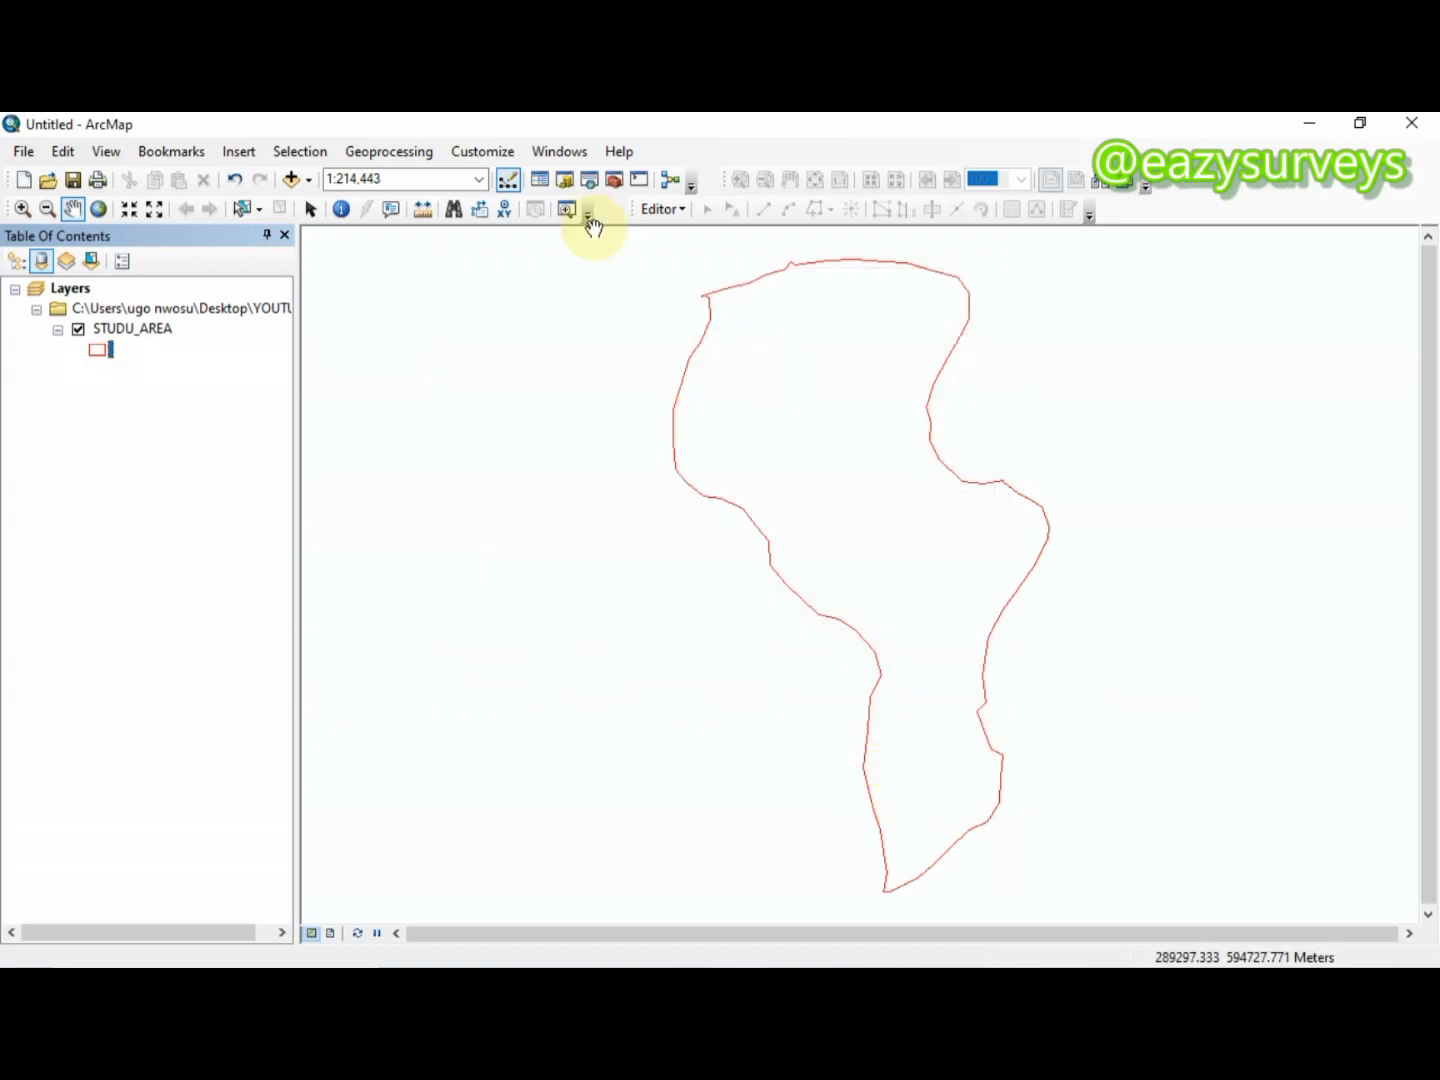
left_click(308, 180)
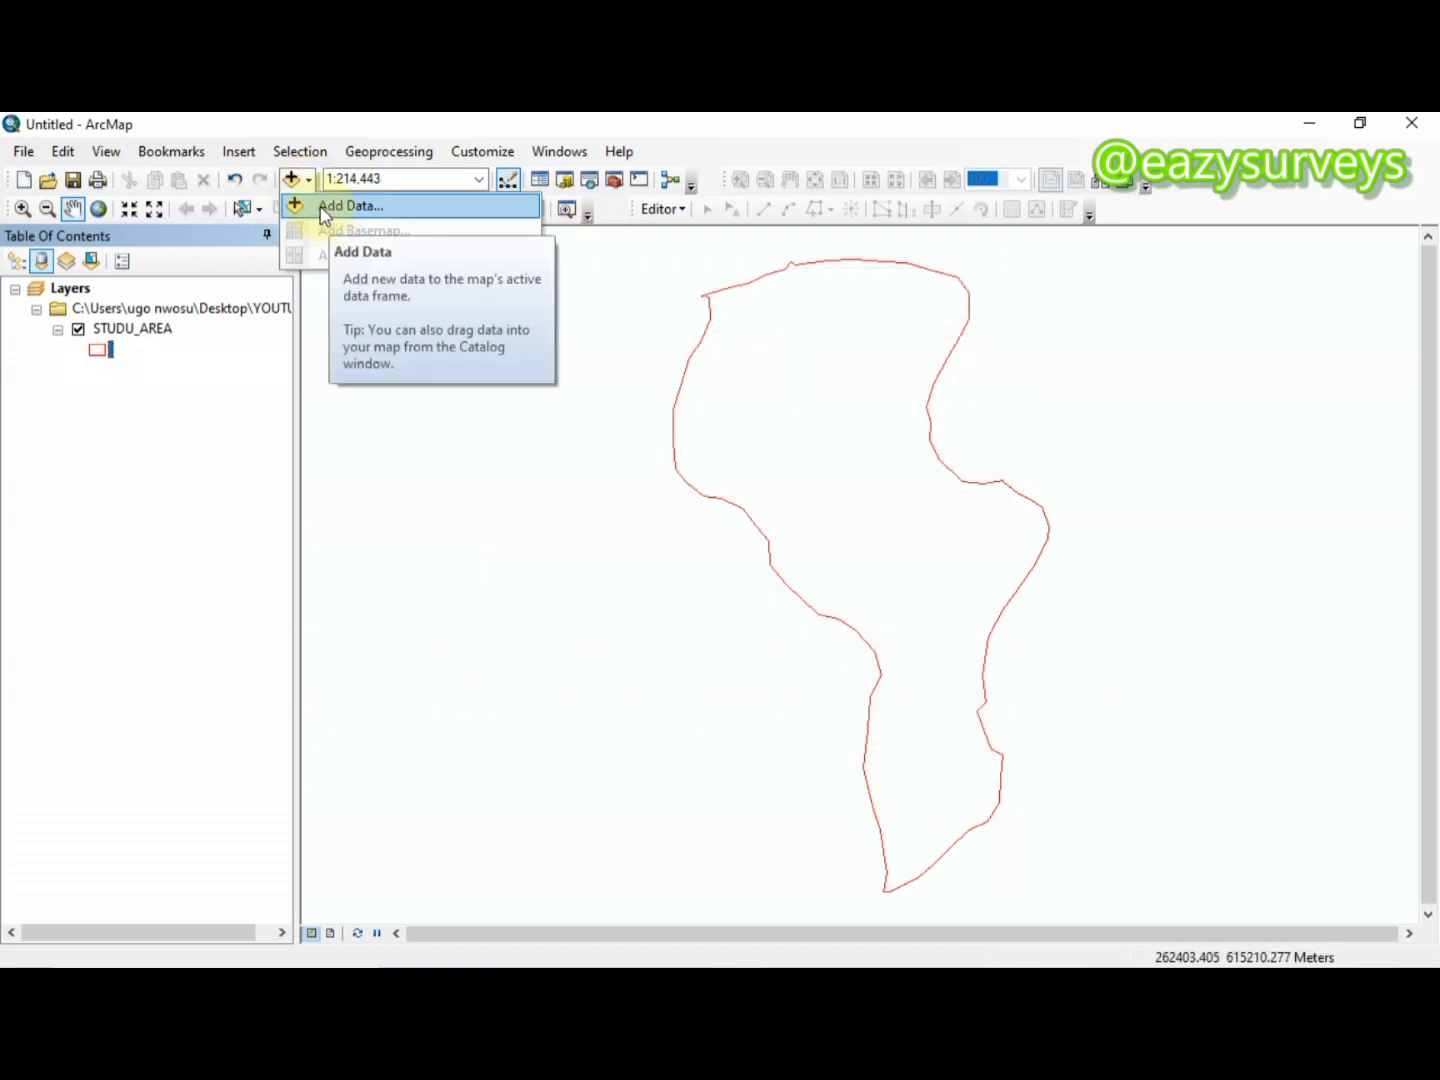
- Add the LC08 folder's band TIFs B1–B6, B10 and B11 from the left column
left_click(324, 210)
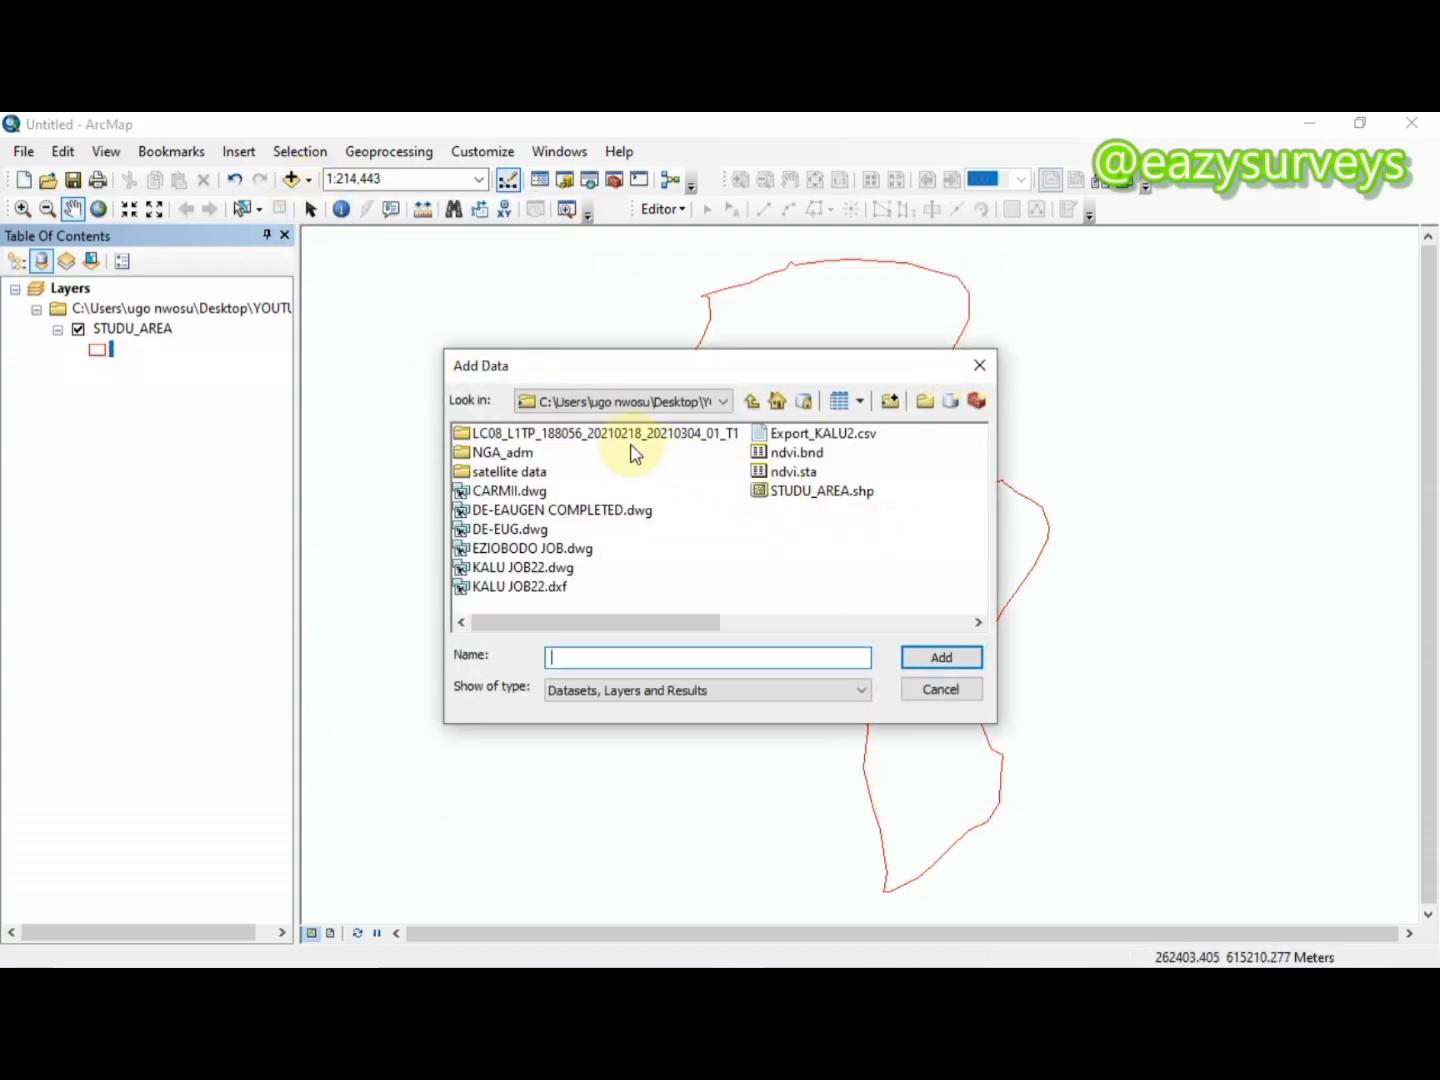
double_click(615, 438)
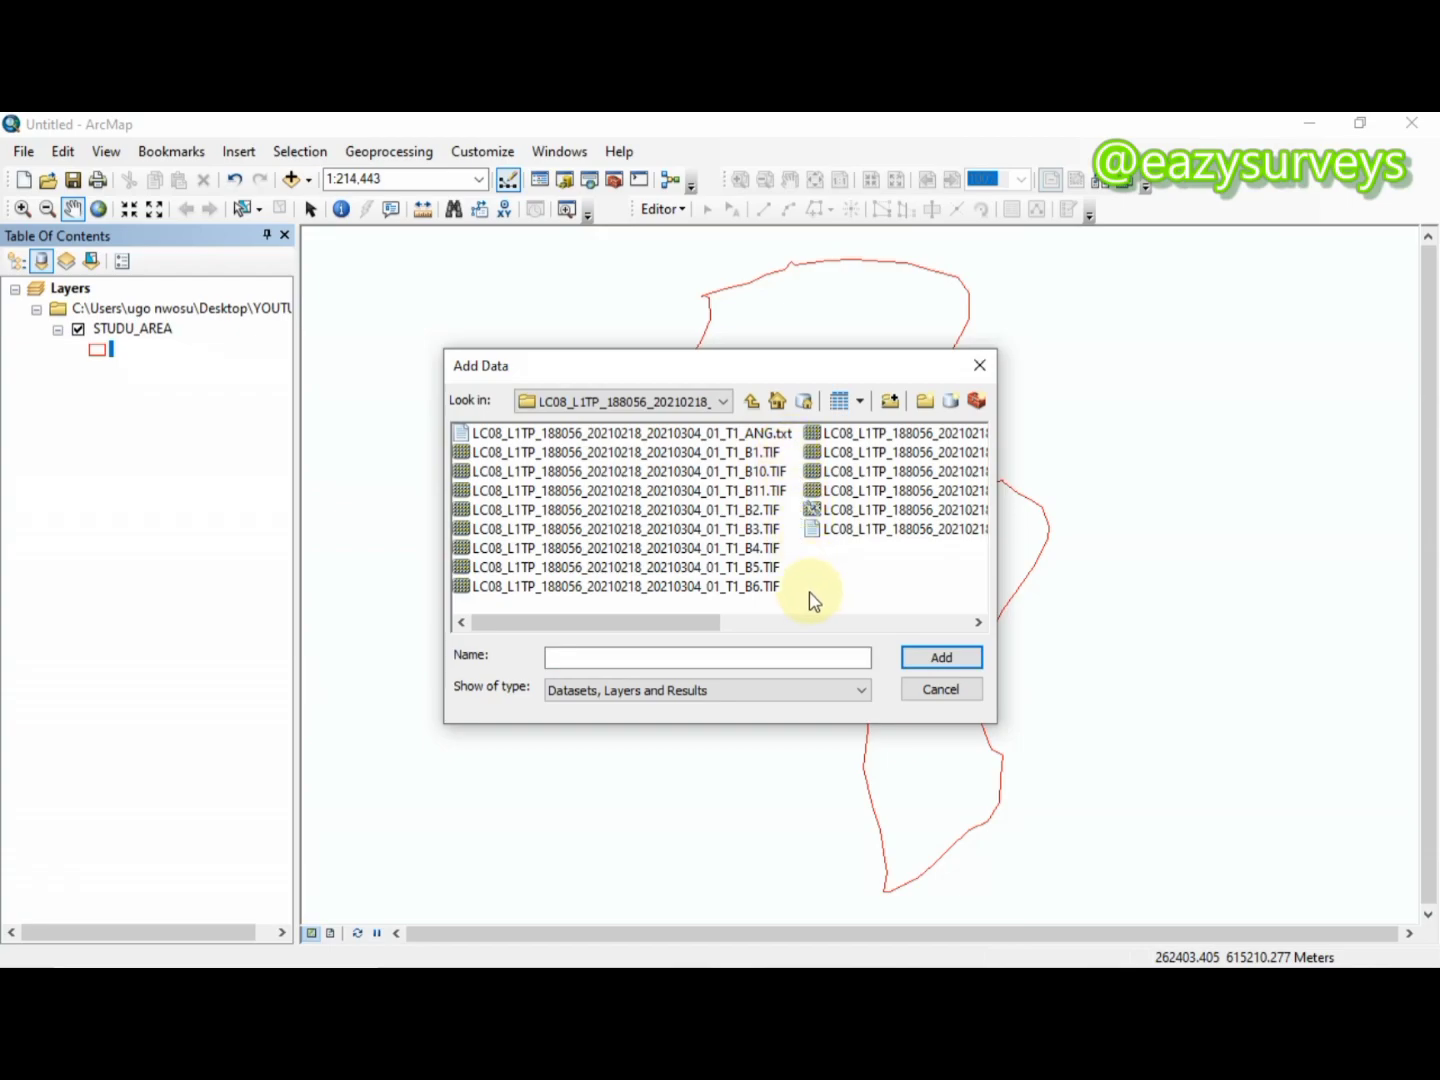
left_click_drag(778, 598, 732, 452)
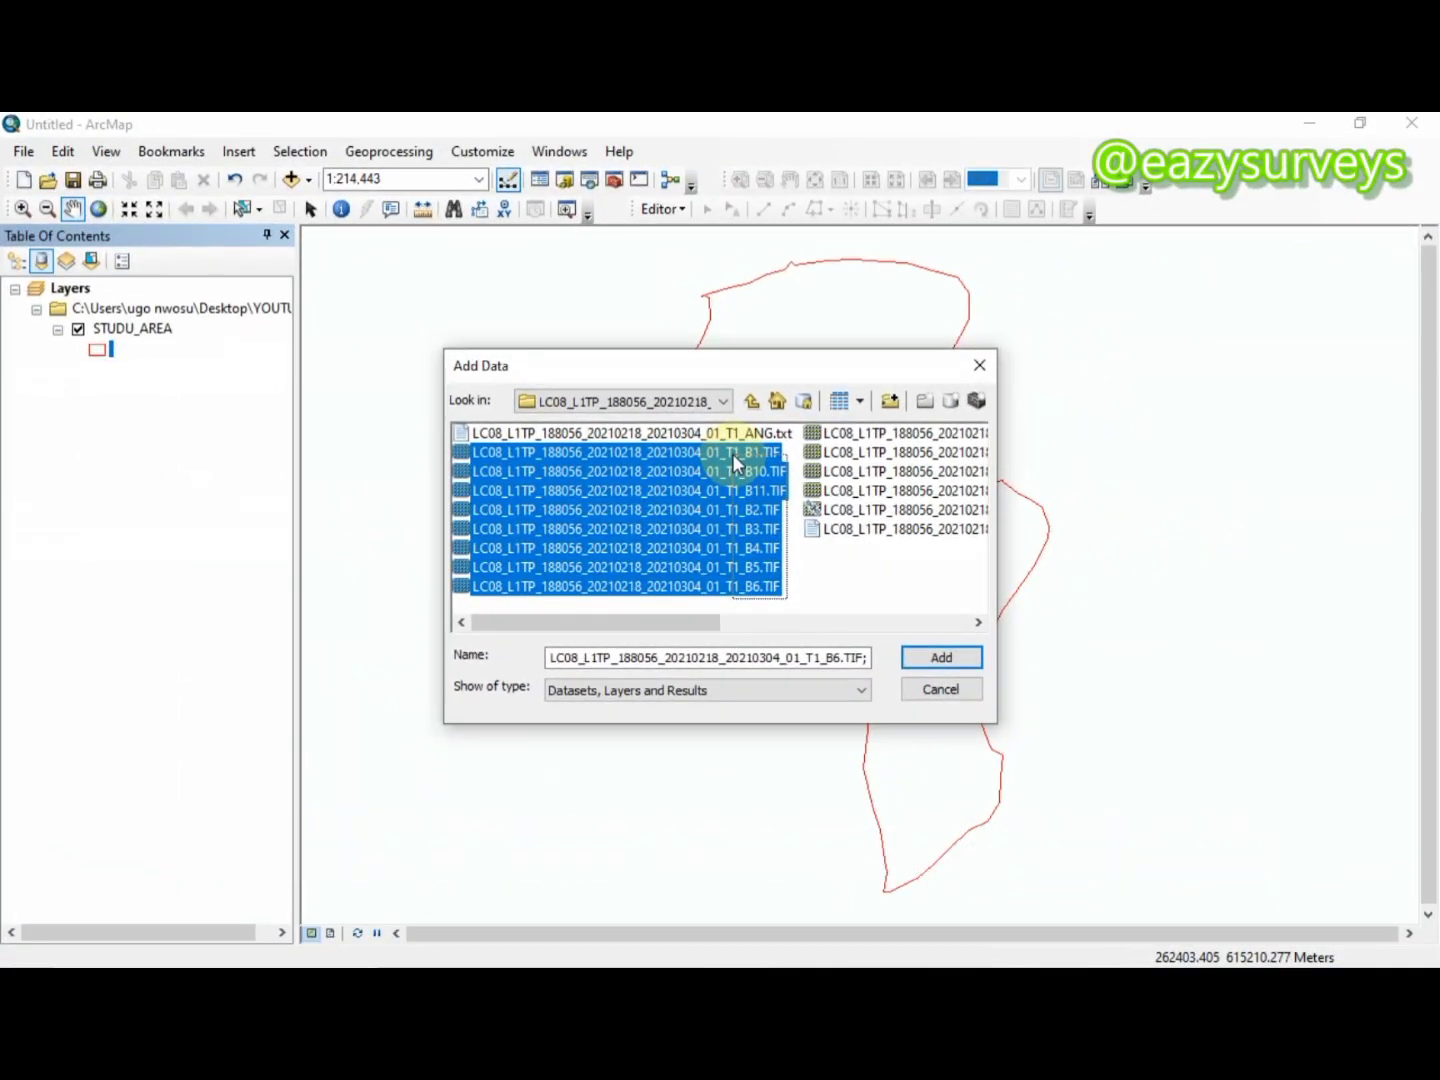
left_click(941, 657)
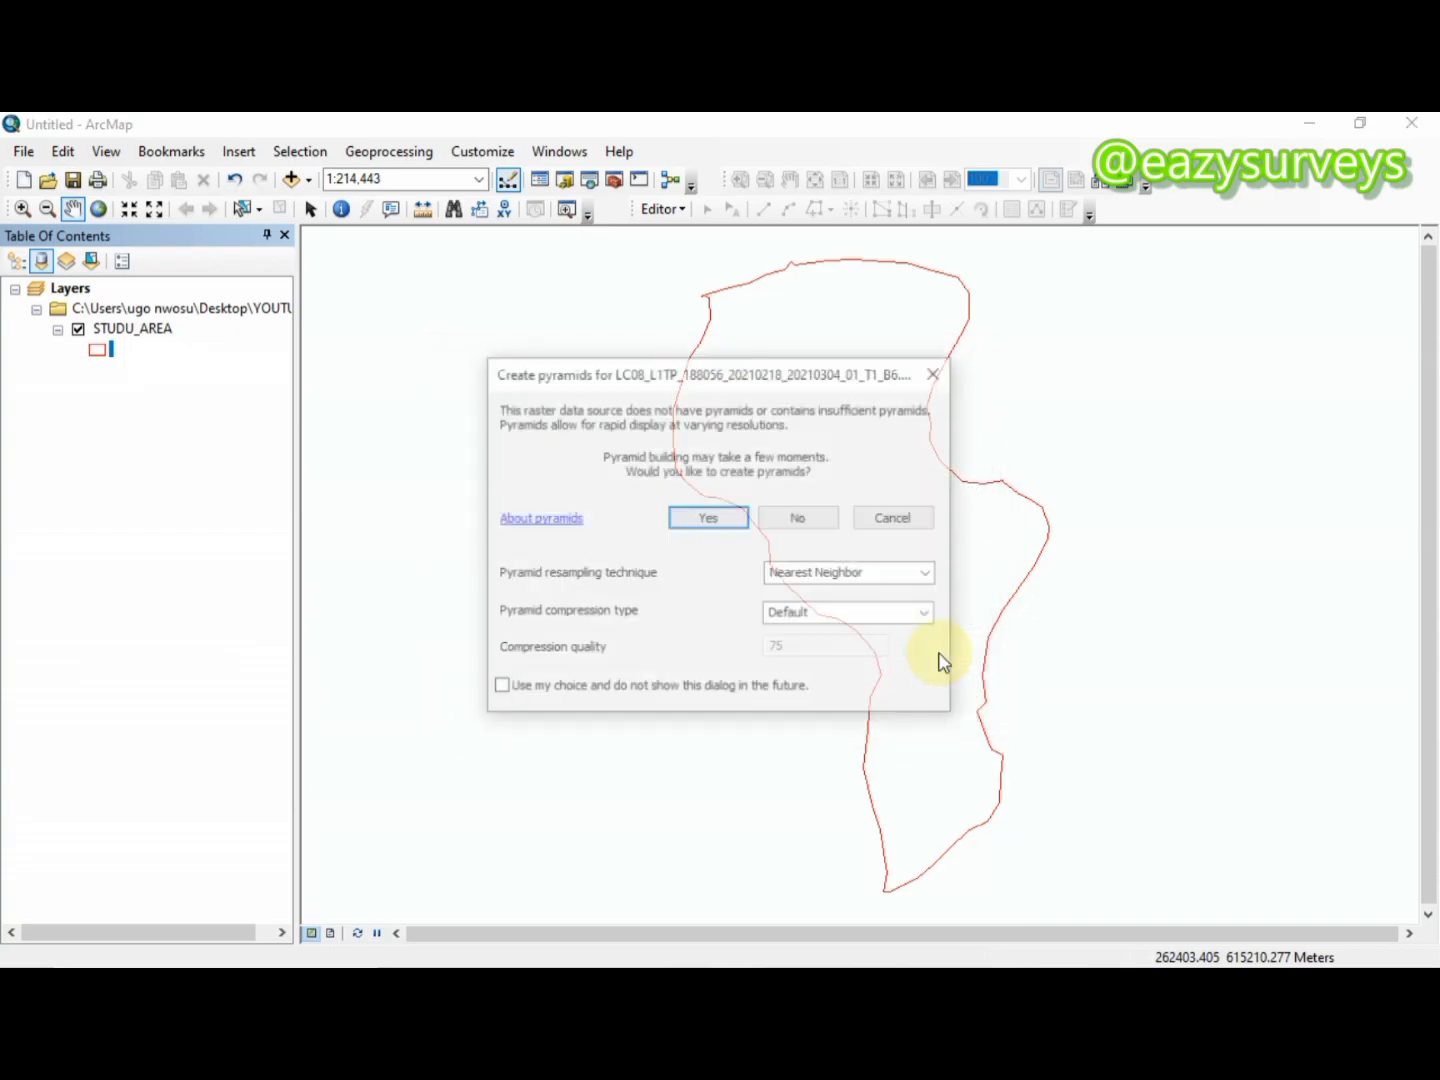
- Accept building pyramids for each of the three added band rasters
left_click(709, 517)
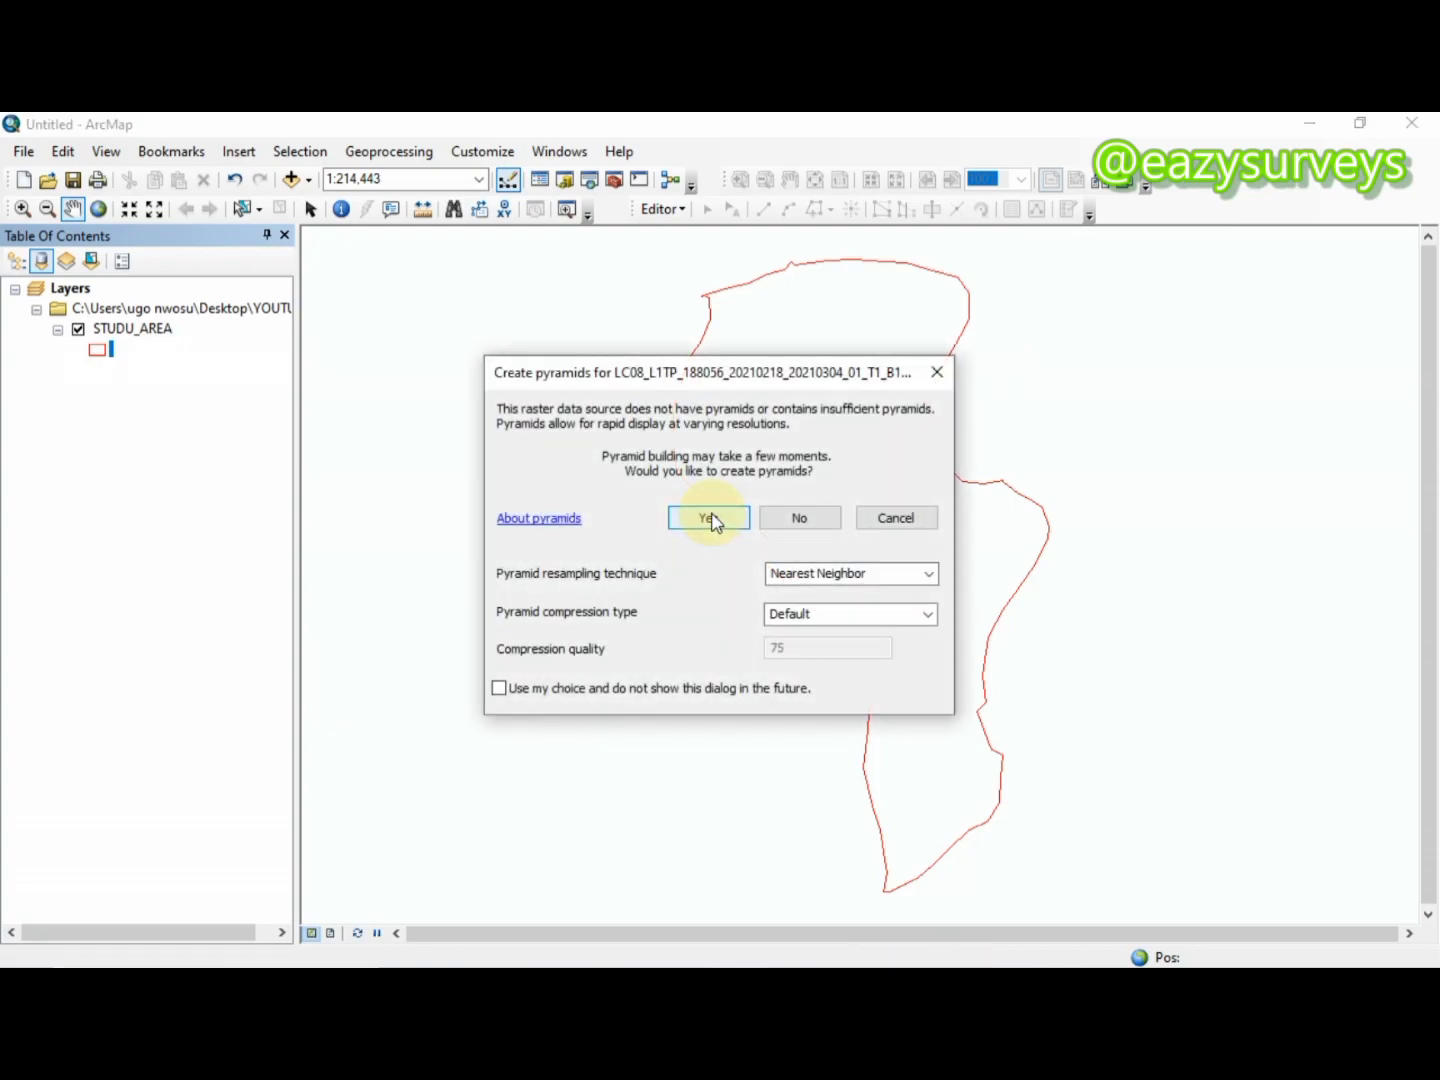
left_click(710, 518)
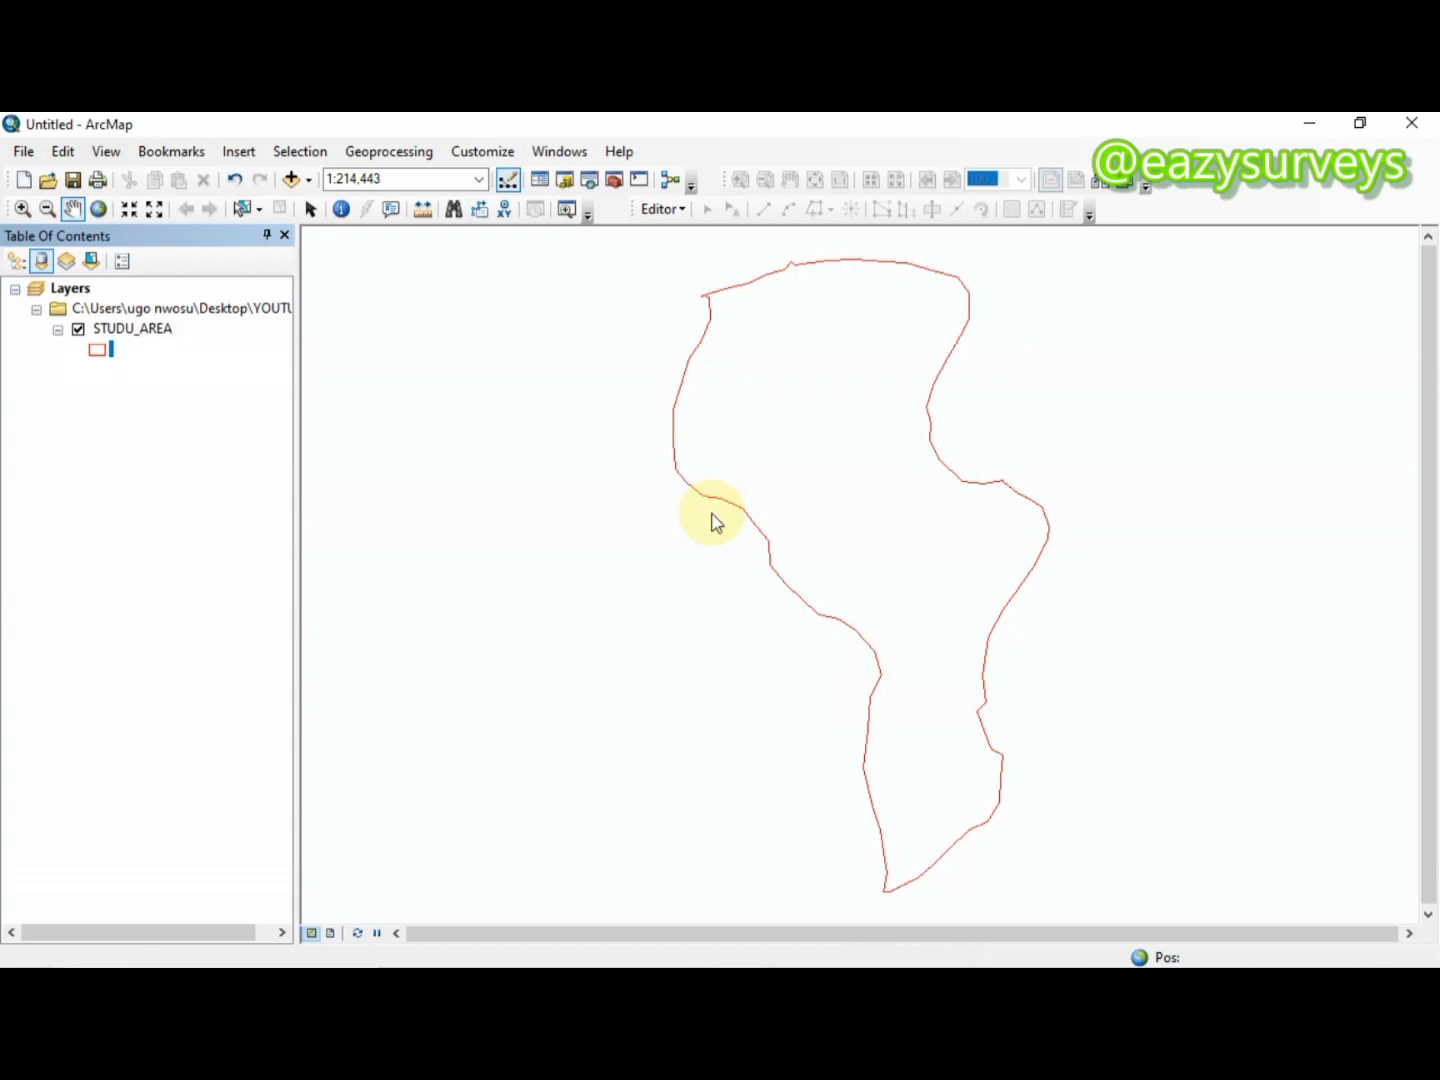
left_click(710, 518)
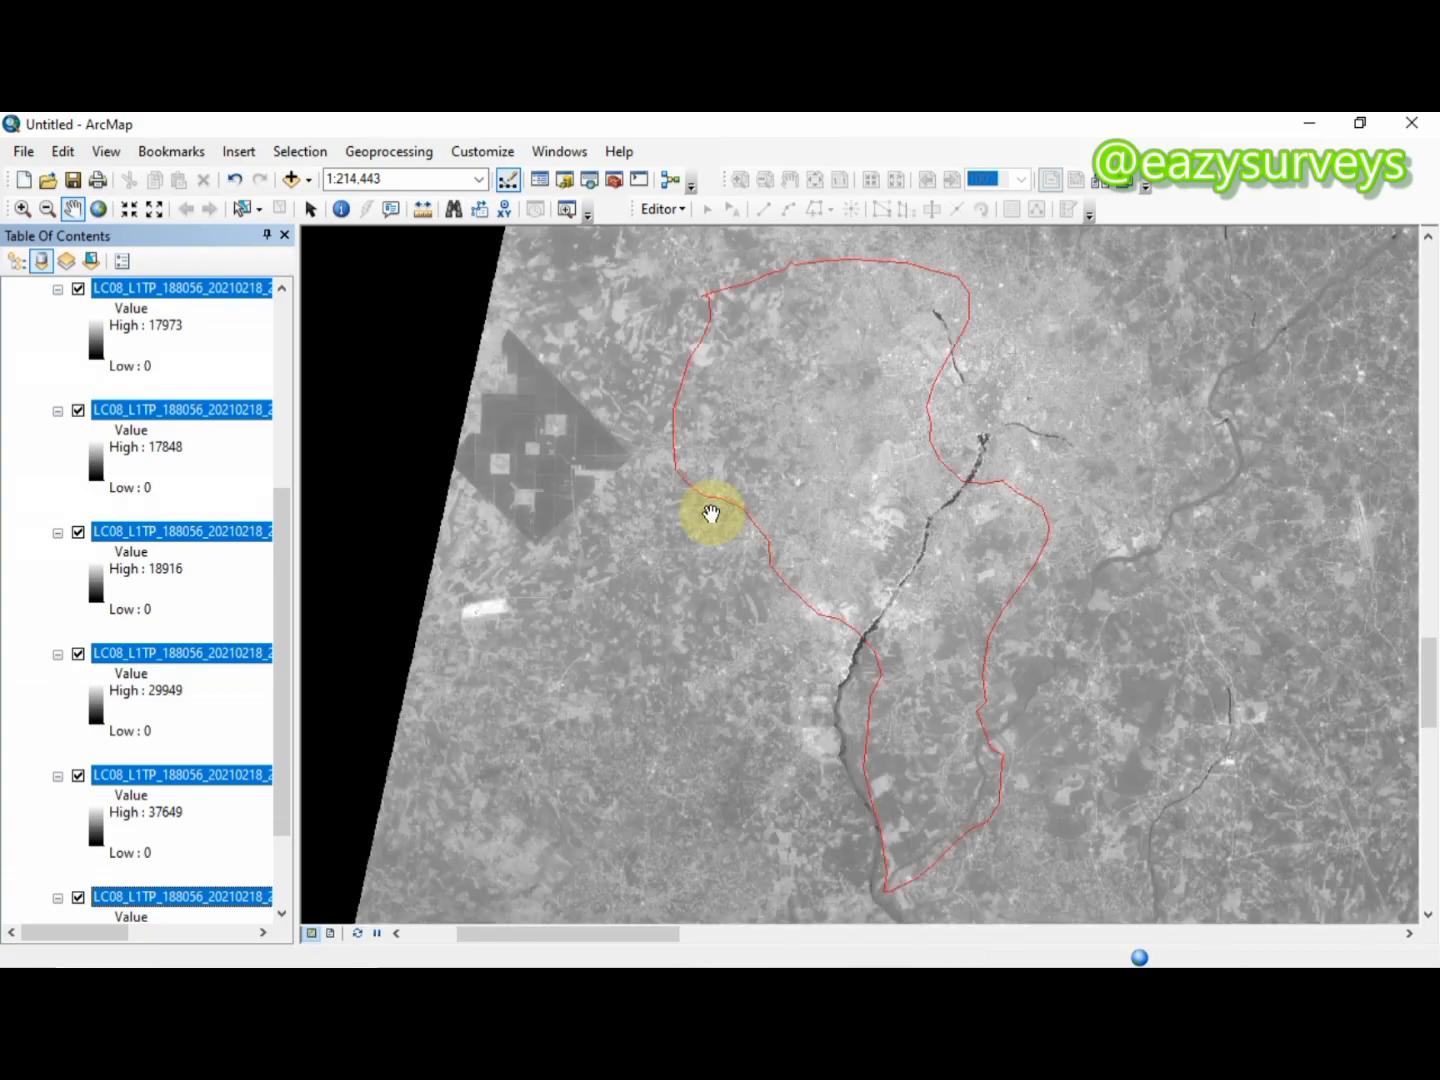
- Add the remaining band files from the right column and build their pyramids
left_click(306, 180)
left_click(335, 207)
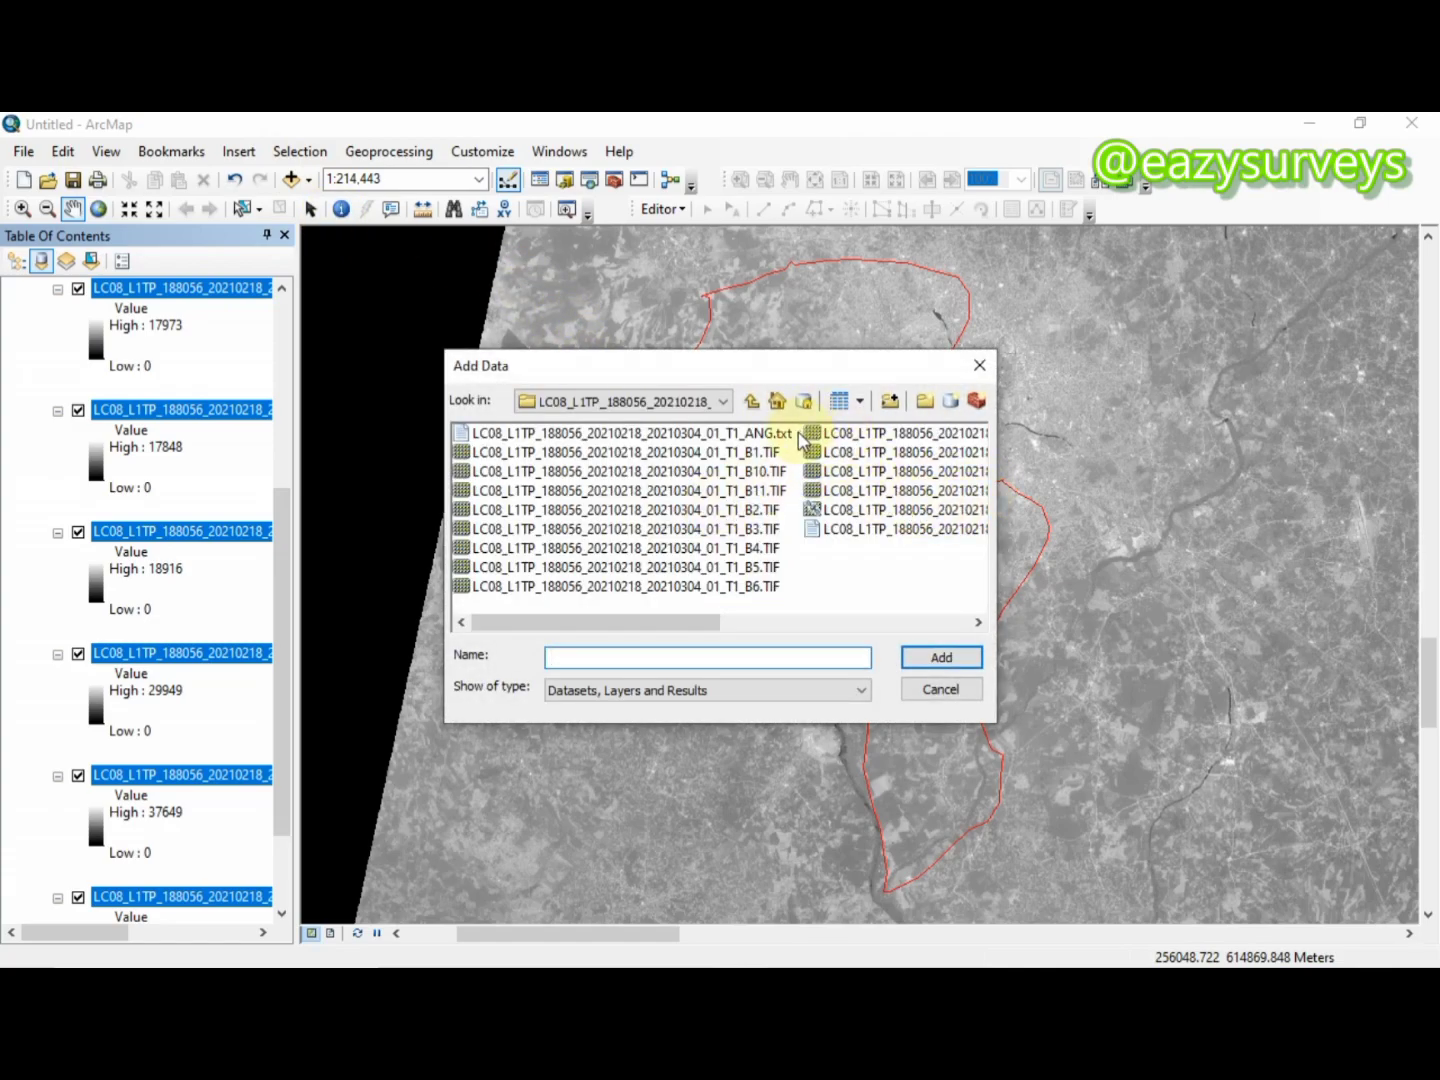
left_click_drag(798, 435, 868, 505)
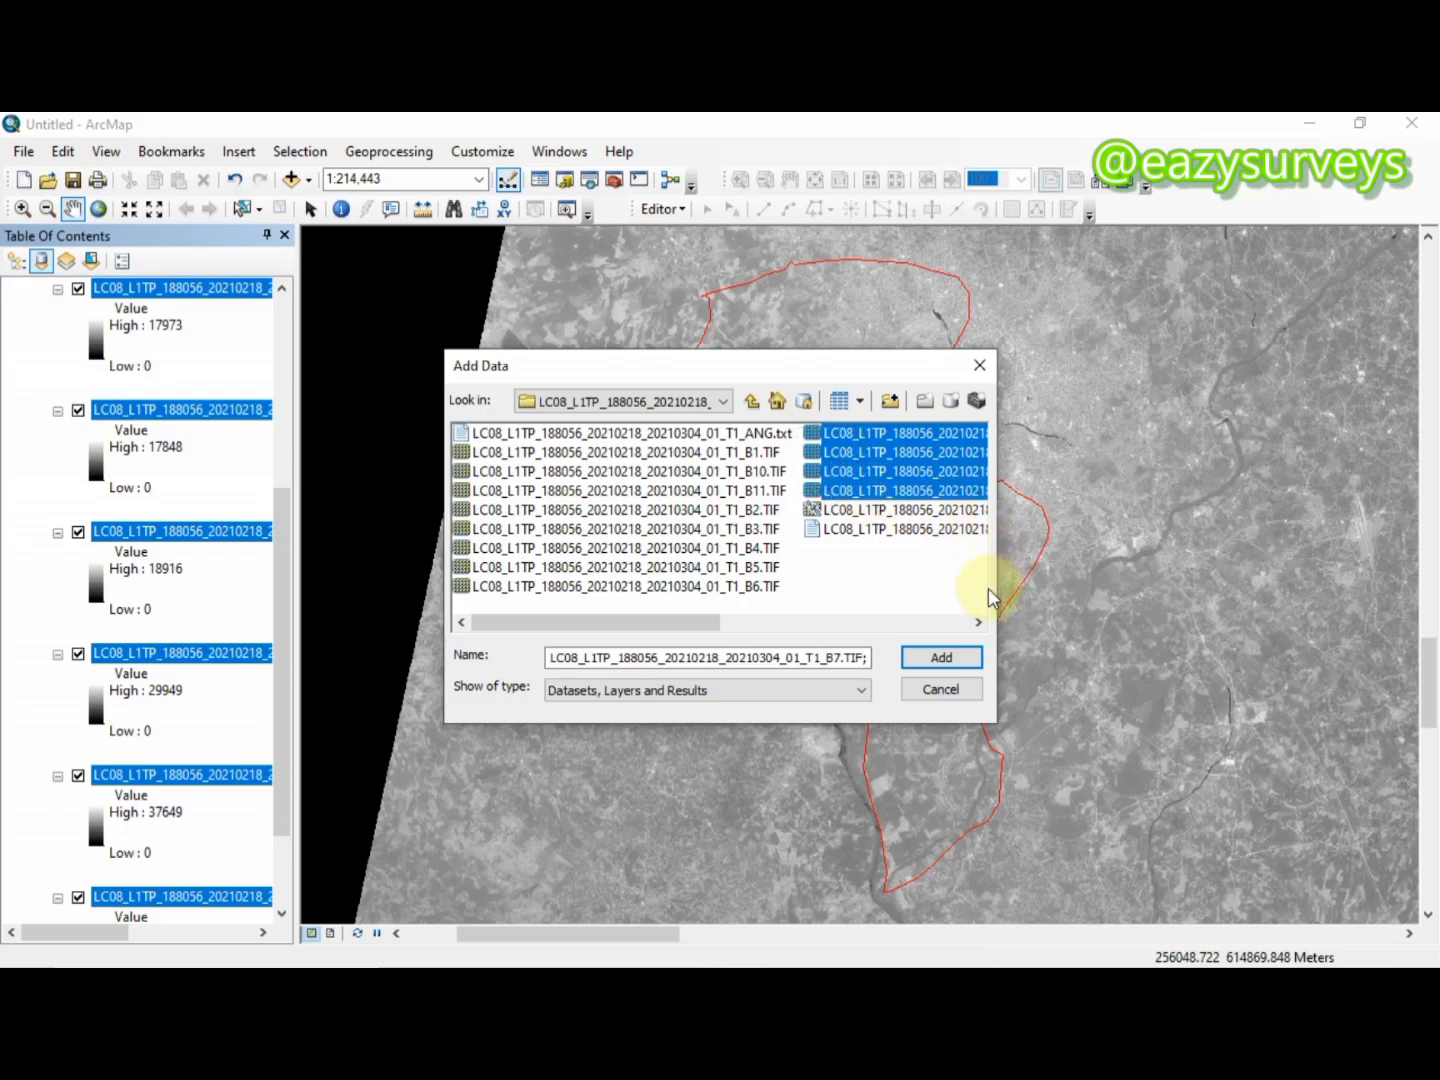
left_click(950, 658)
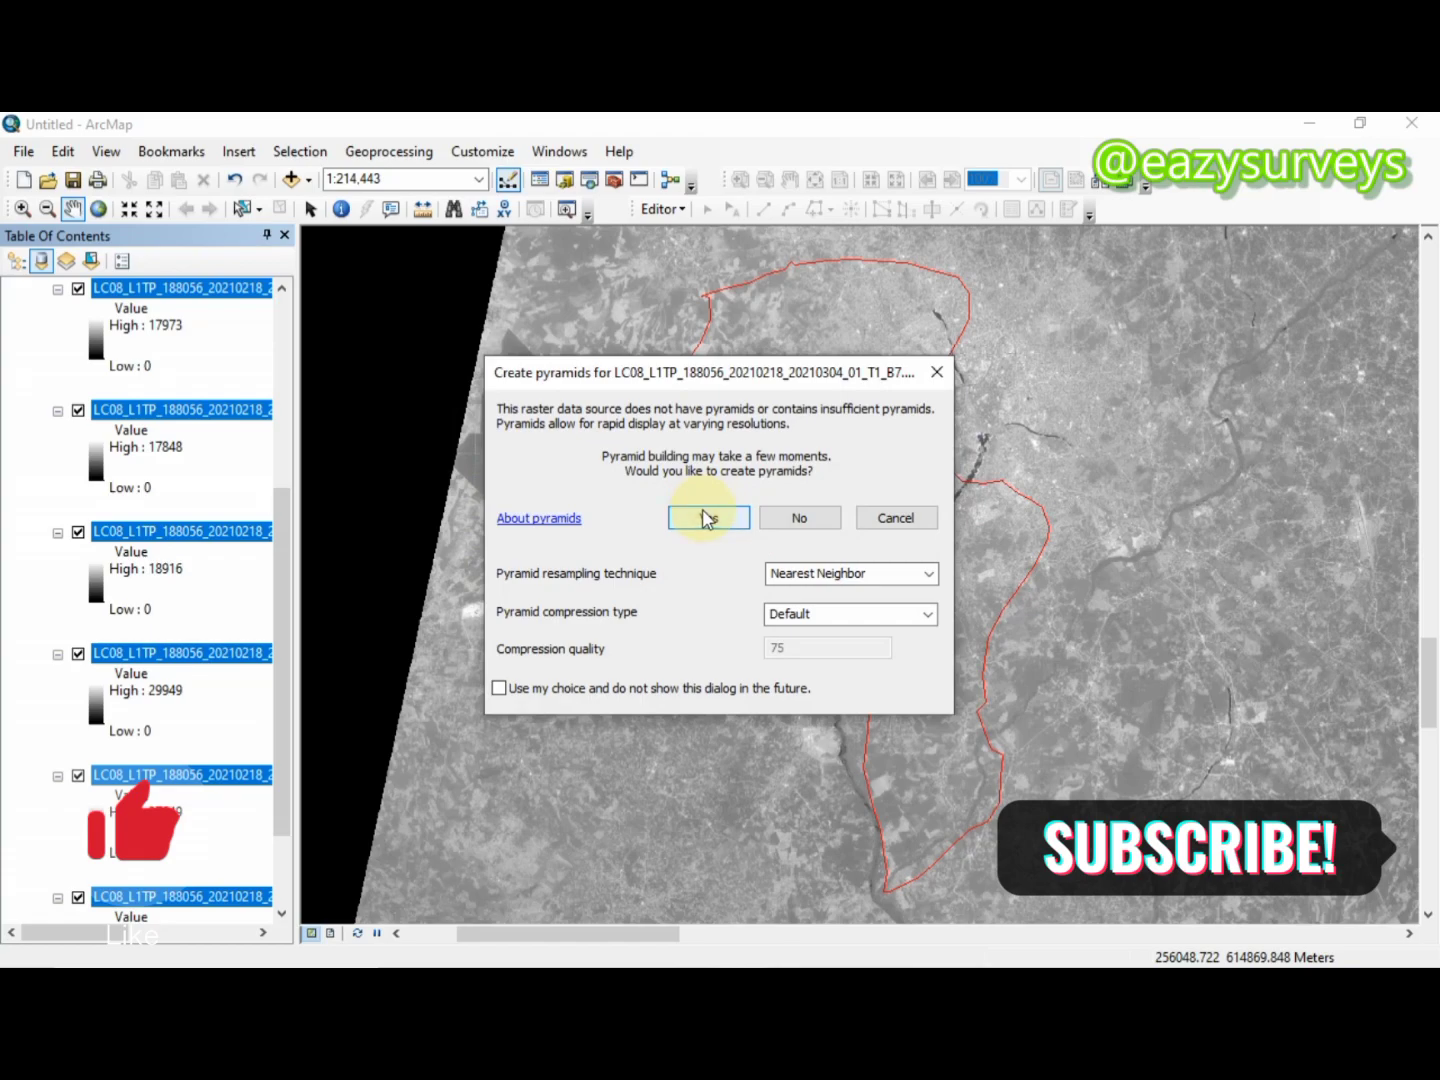
left_click(706, 518)
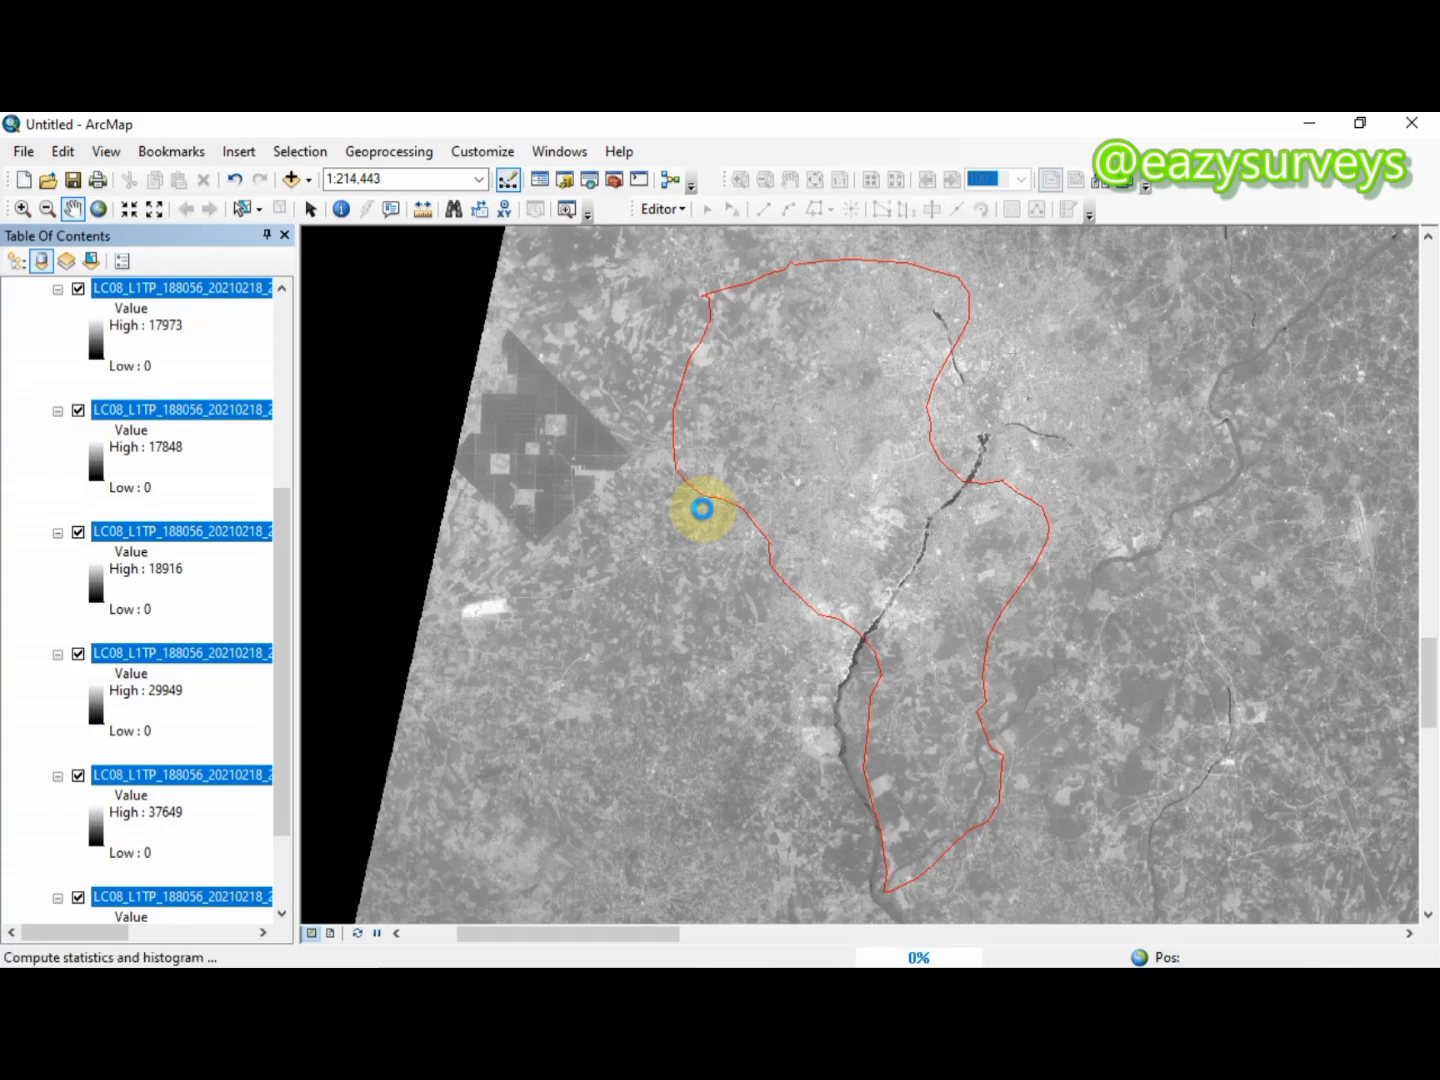
left_click(702, 509)
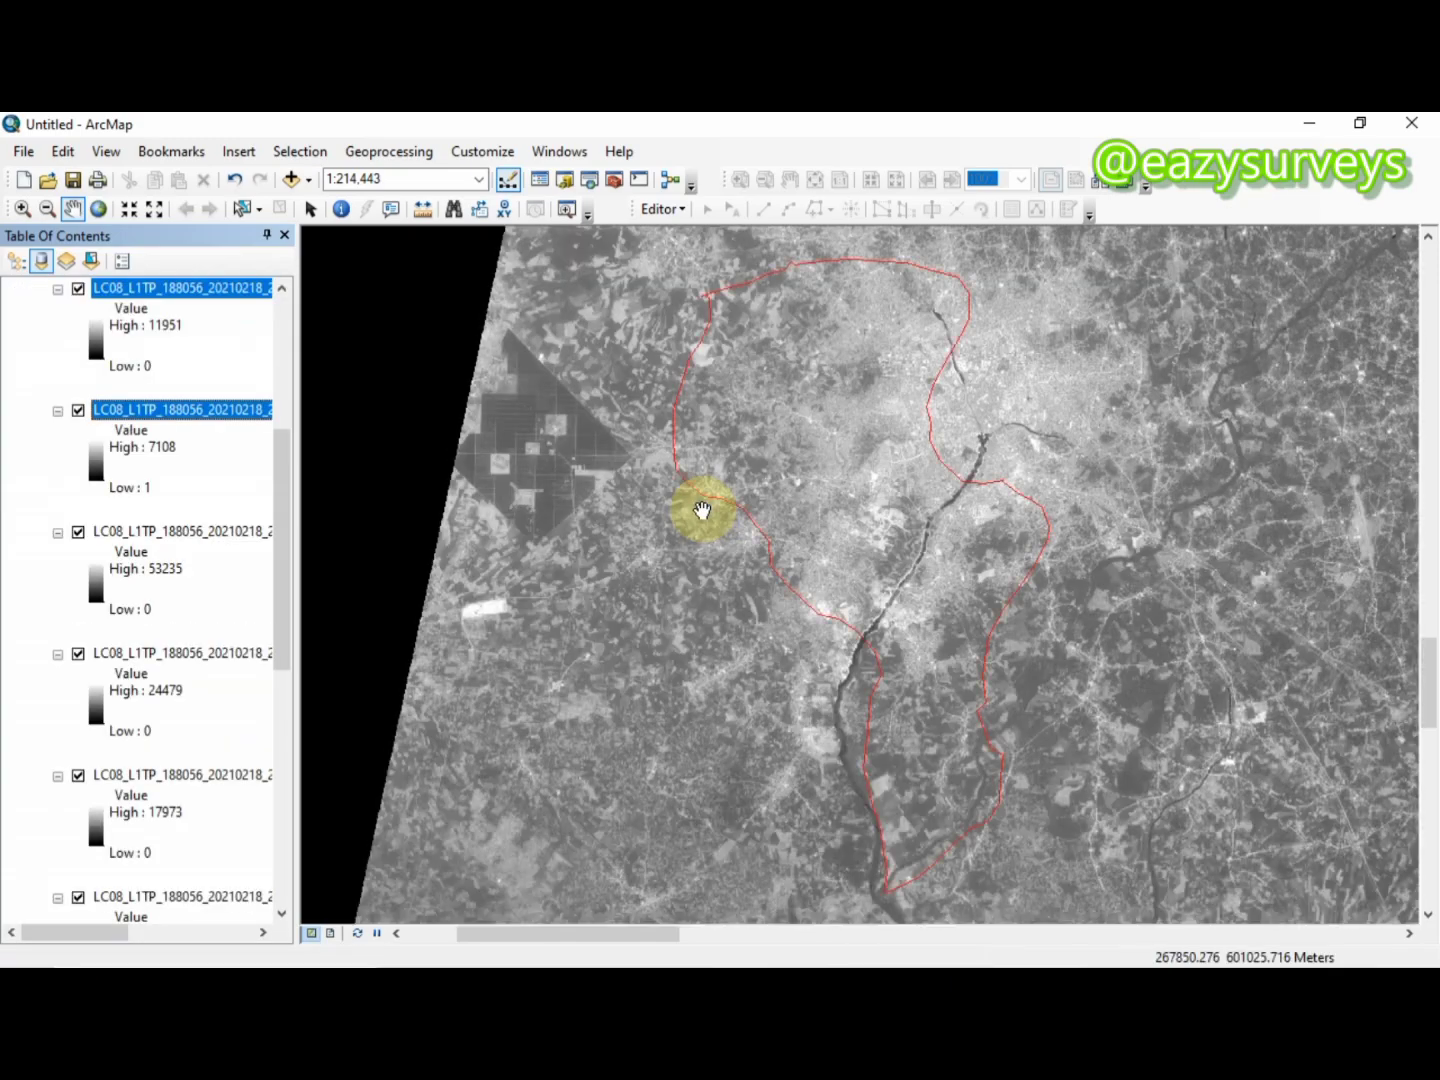
- Thicken the STUDU_AREA red outline to width 2
left_click(100, 349)
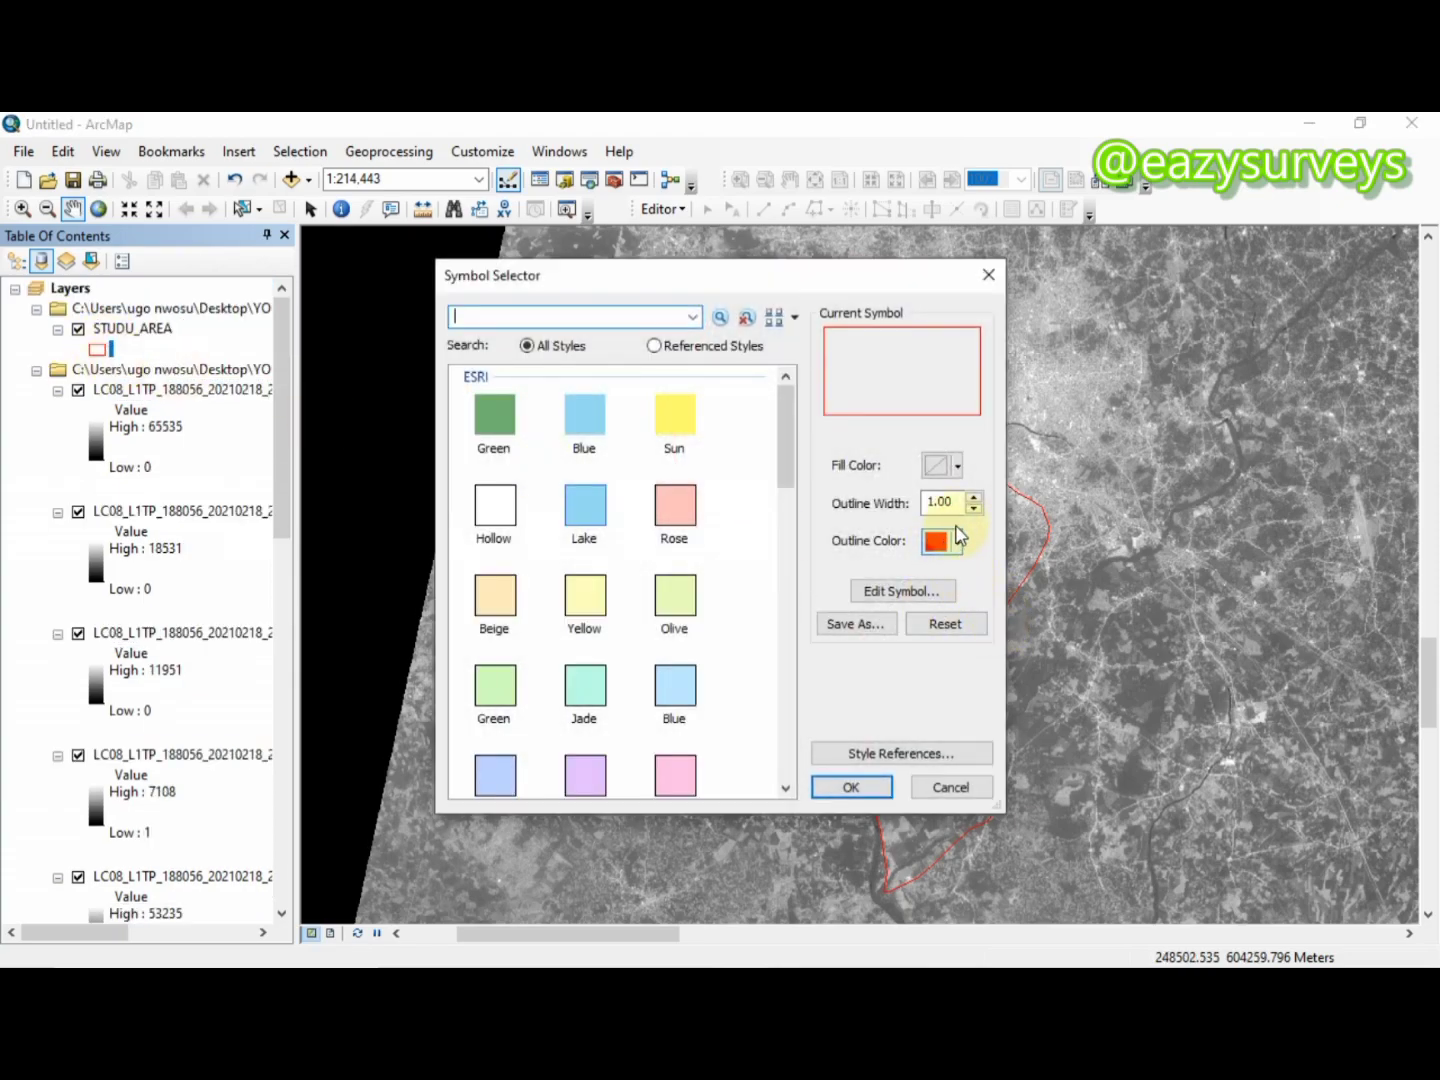
left_click(973, 497)
left_click(850, 788)
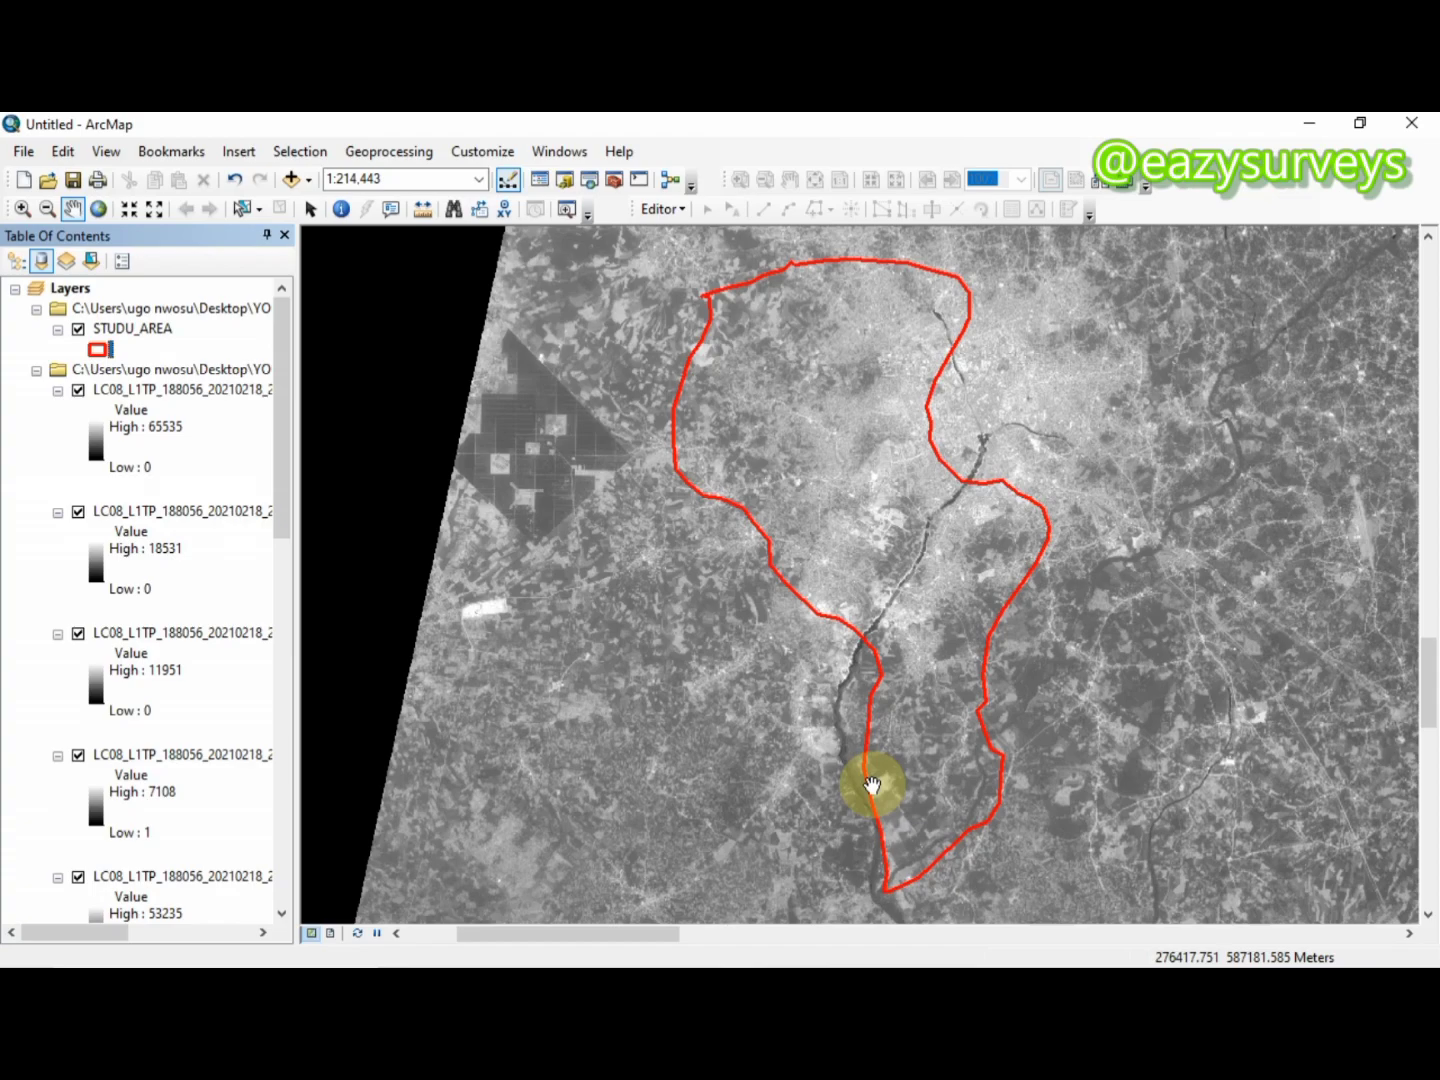
left_click(592, 184)
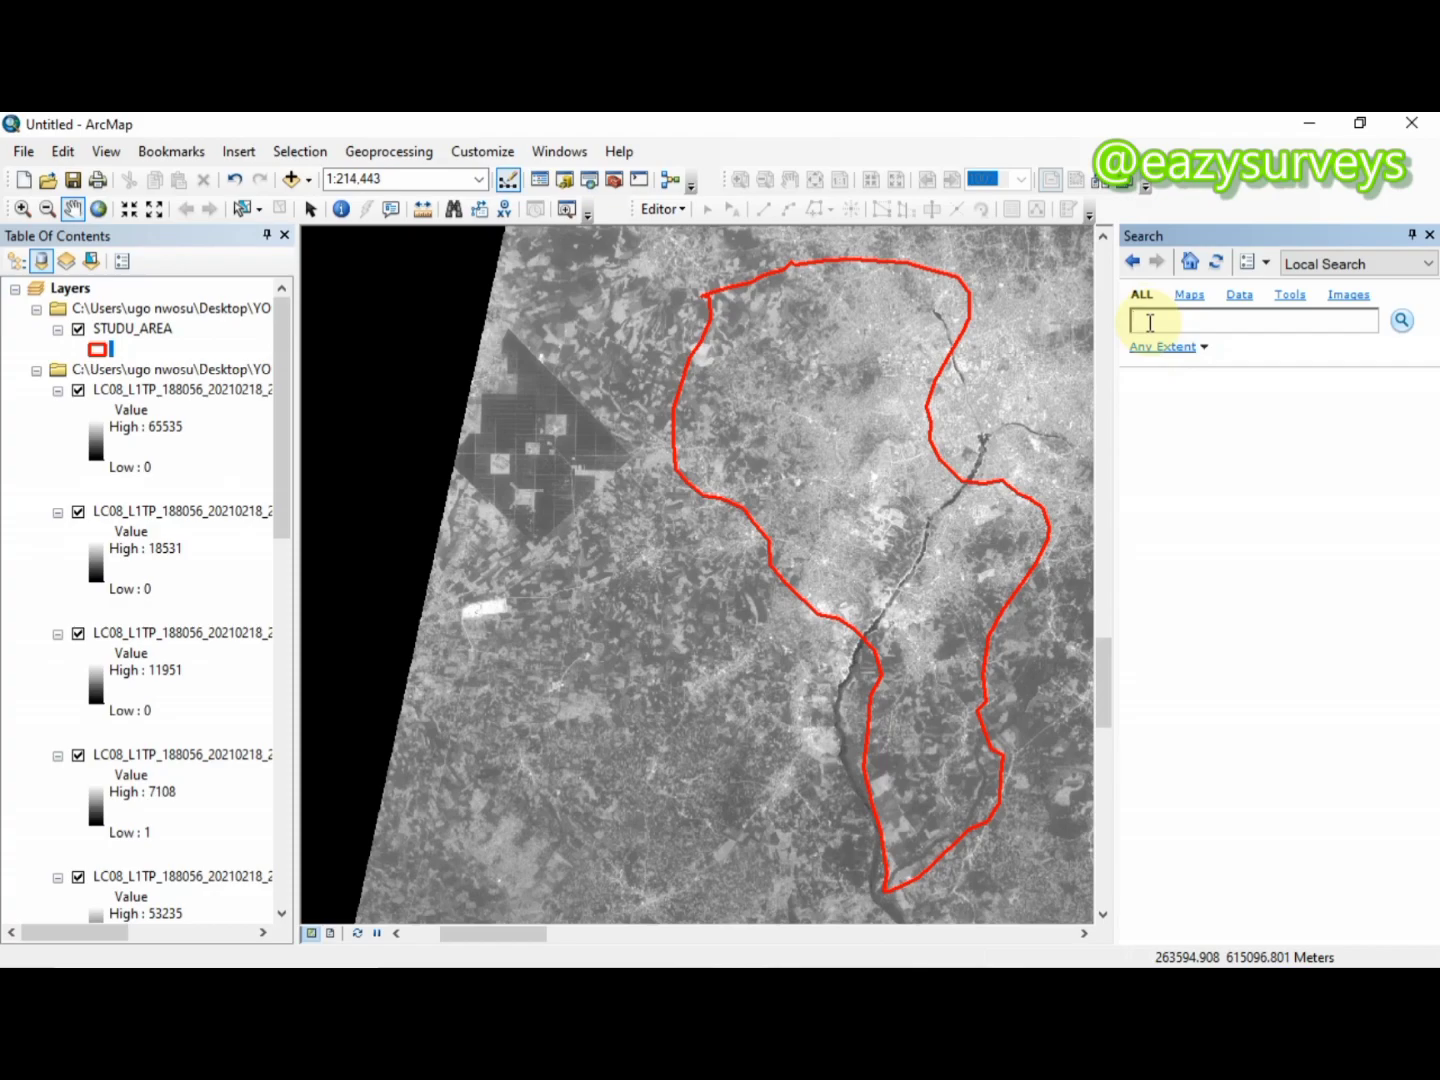
- Search for COMPOSITE and launch the Composite Bands tool from the results
type("COMPOSITE")
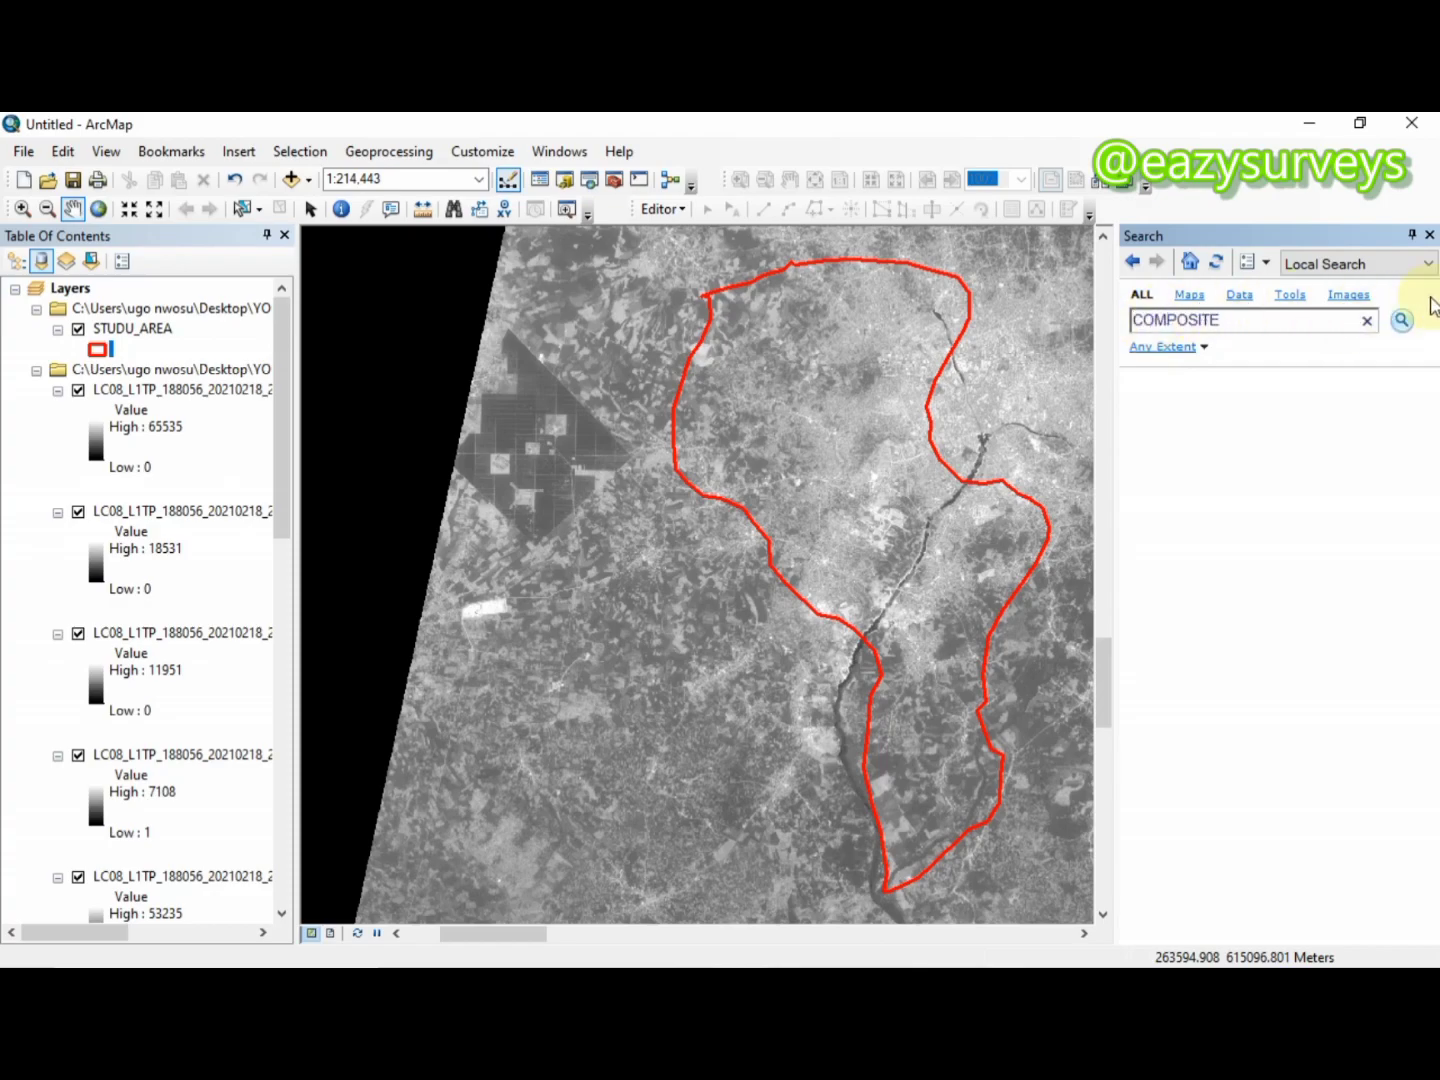
left_click(1403, 321)
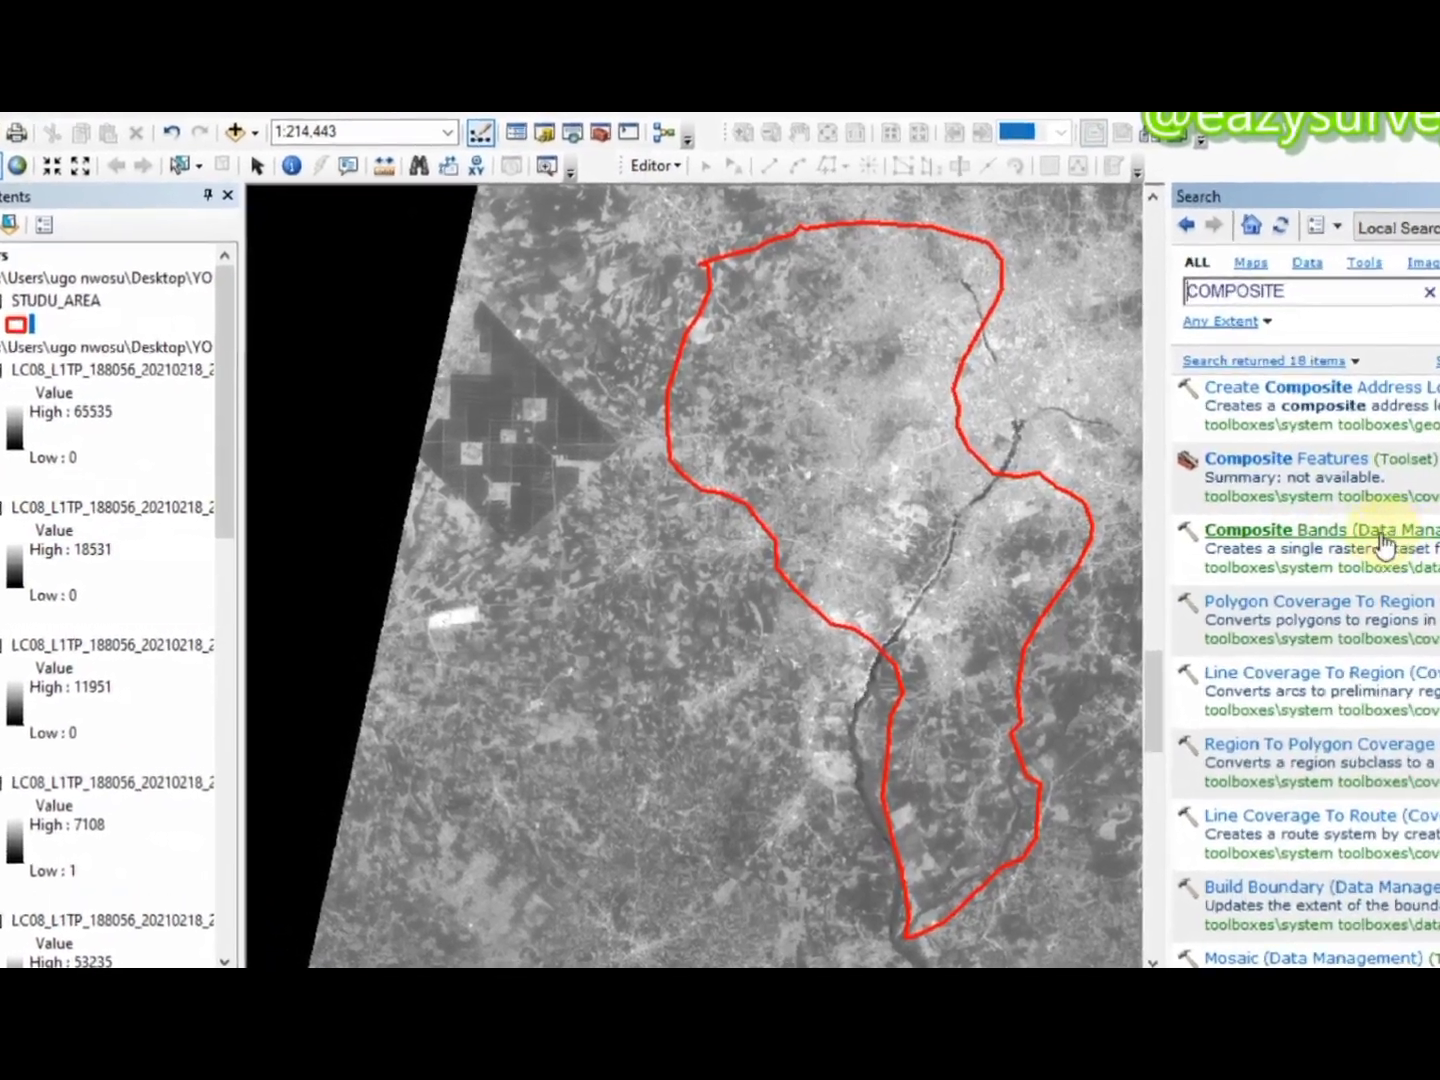
left_click(1397, 537)
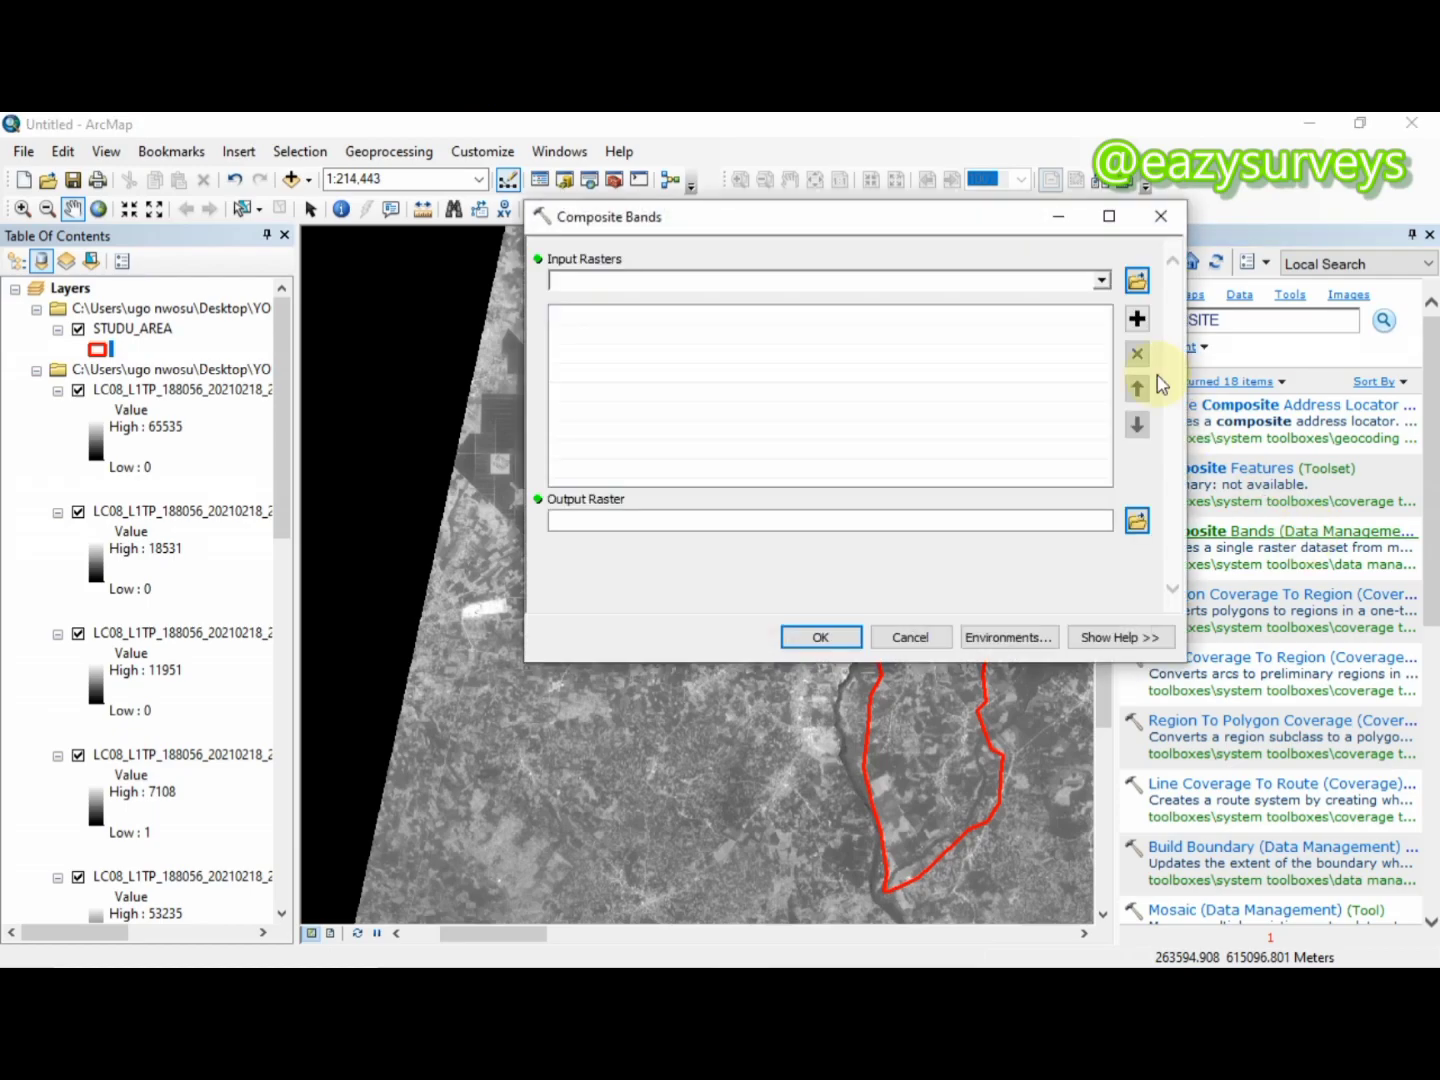
- Add bands B1 through B6 as Composite Bands input rasters
left_click(1102, 283)
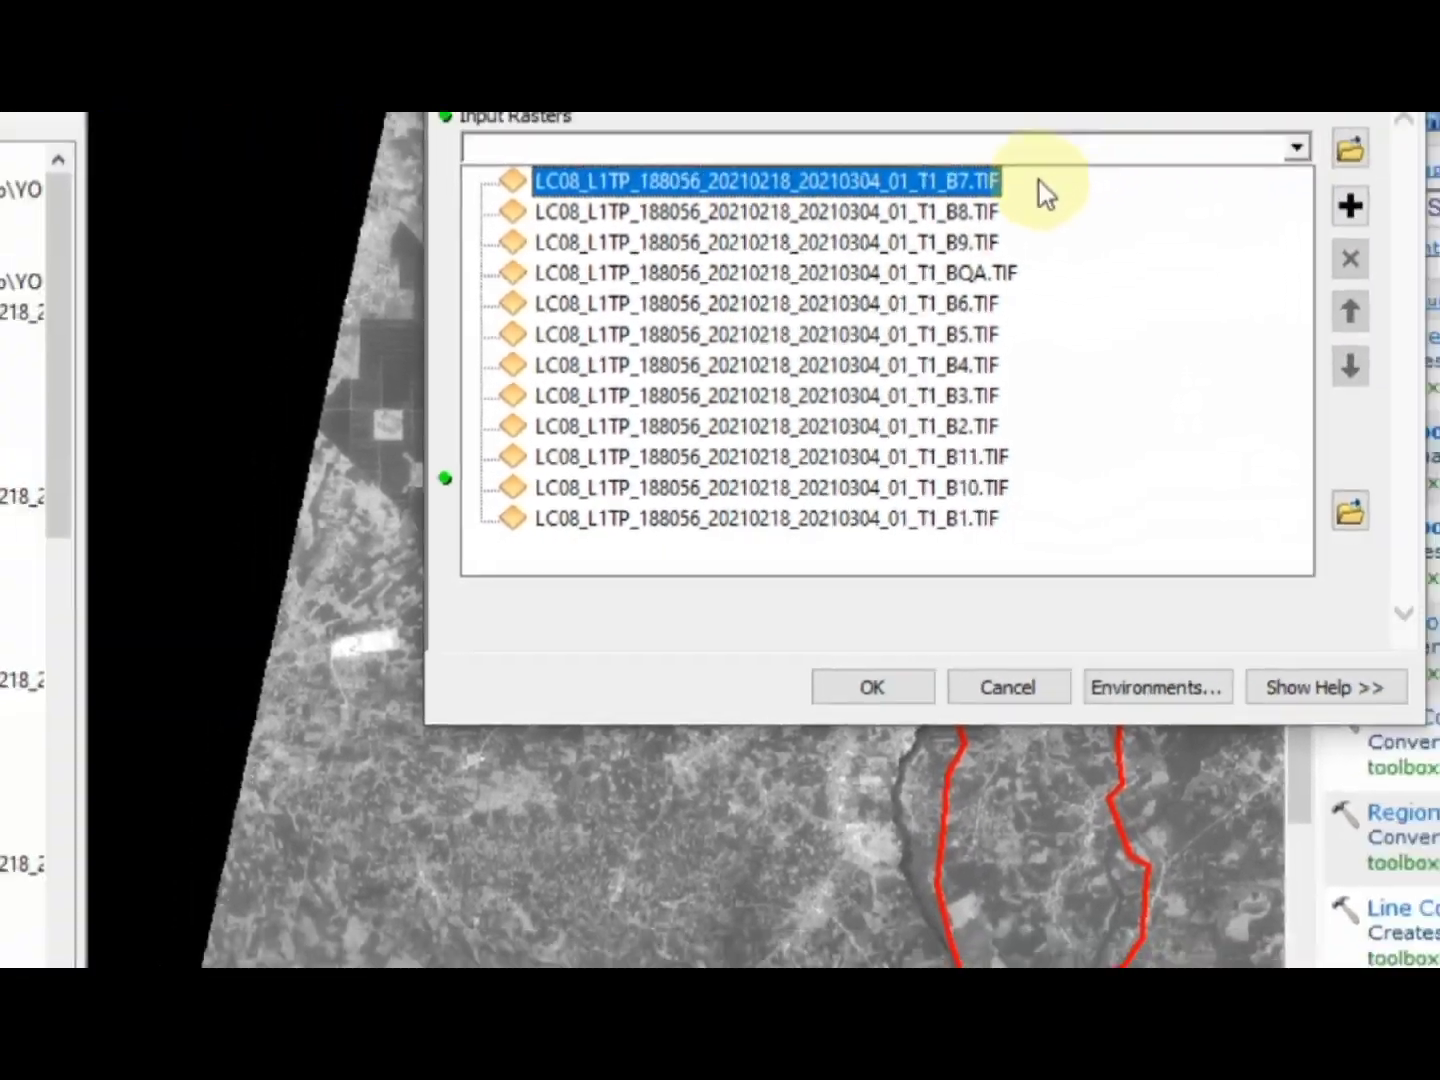
left_click_drag(1043, 193, 965, 522)
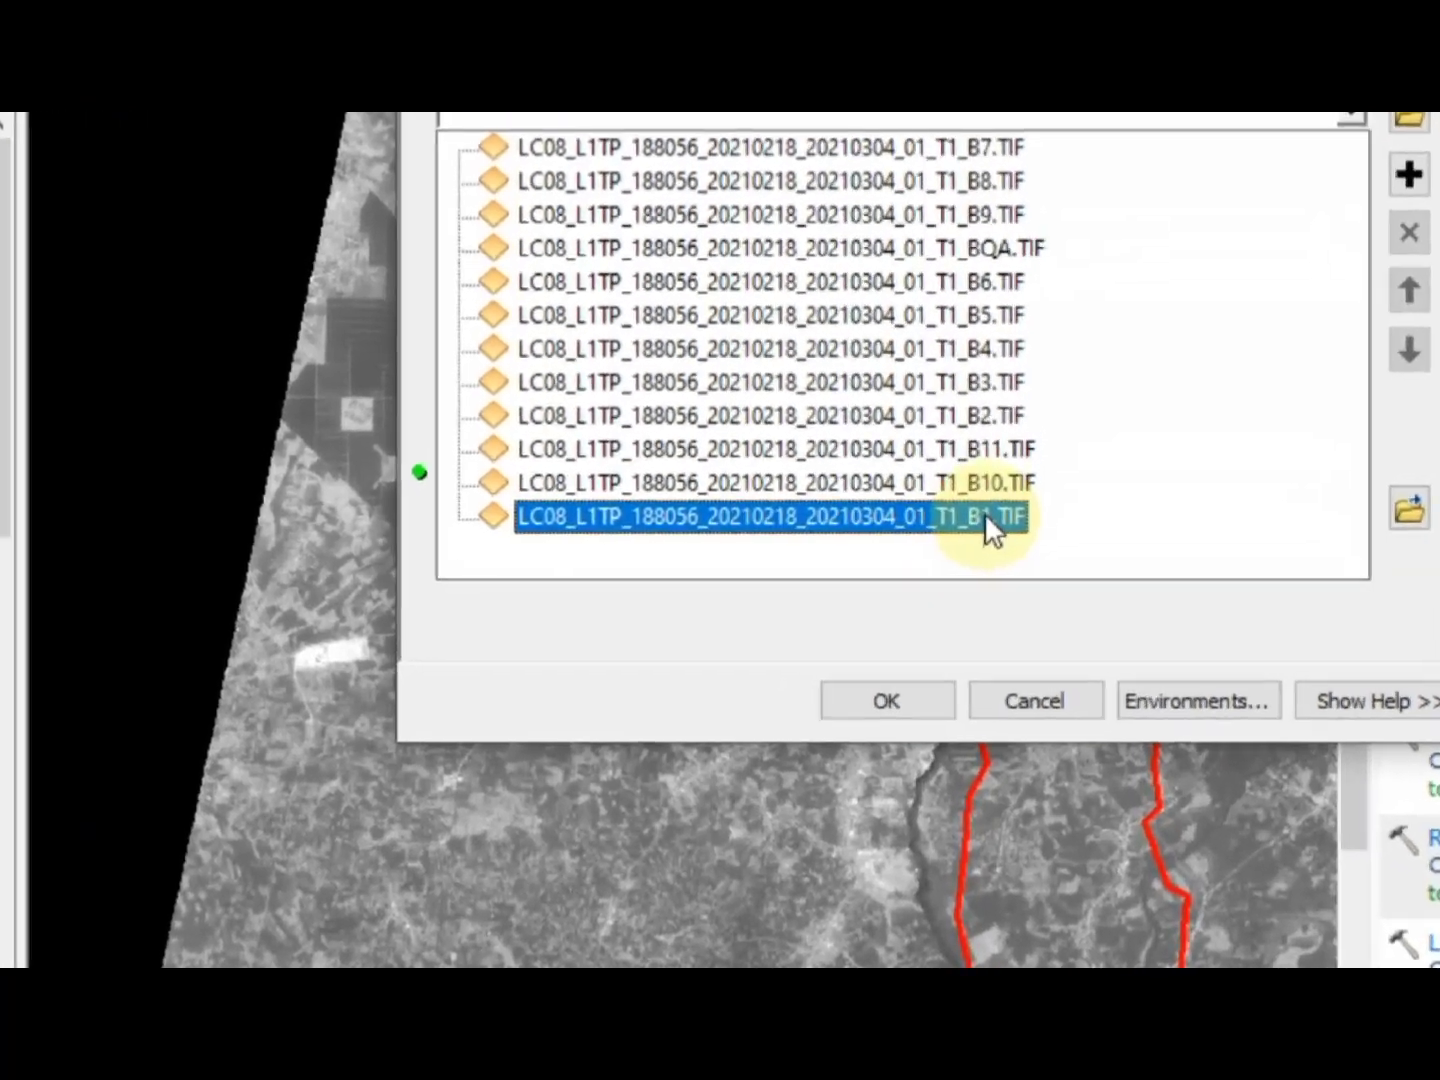
left_click(964, 520)
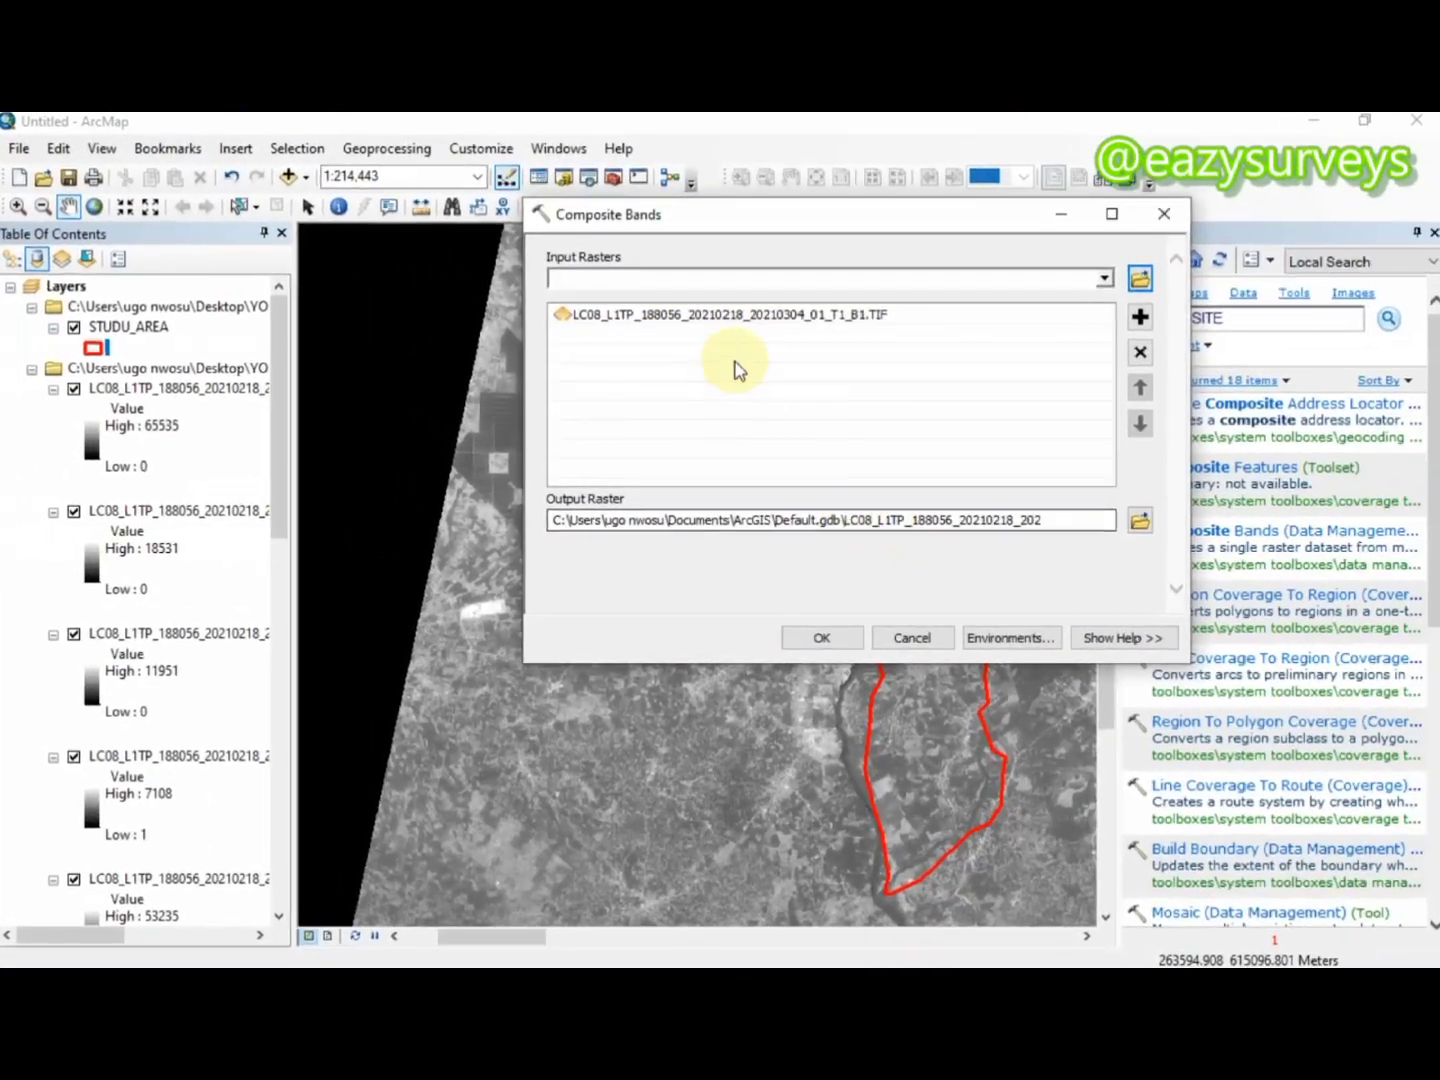
left_click(1101, 284)
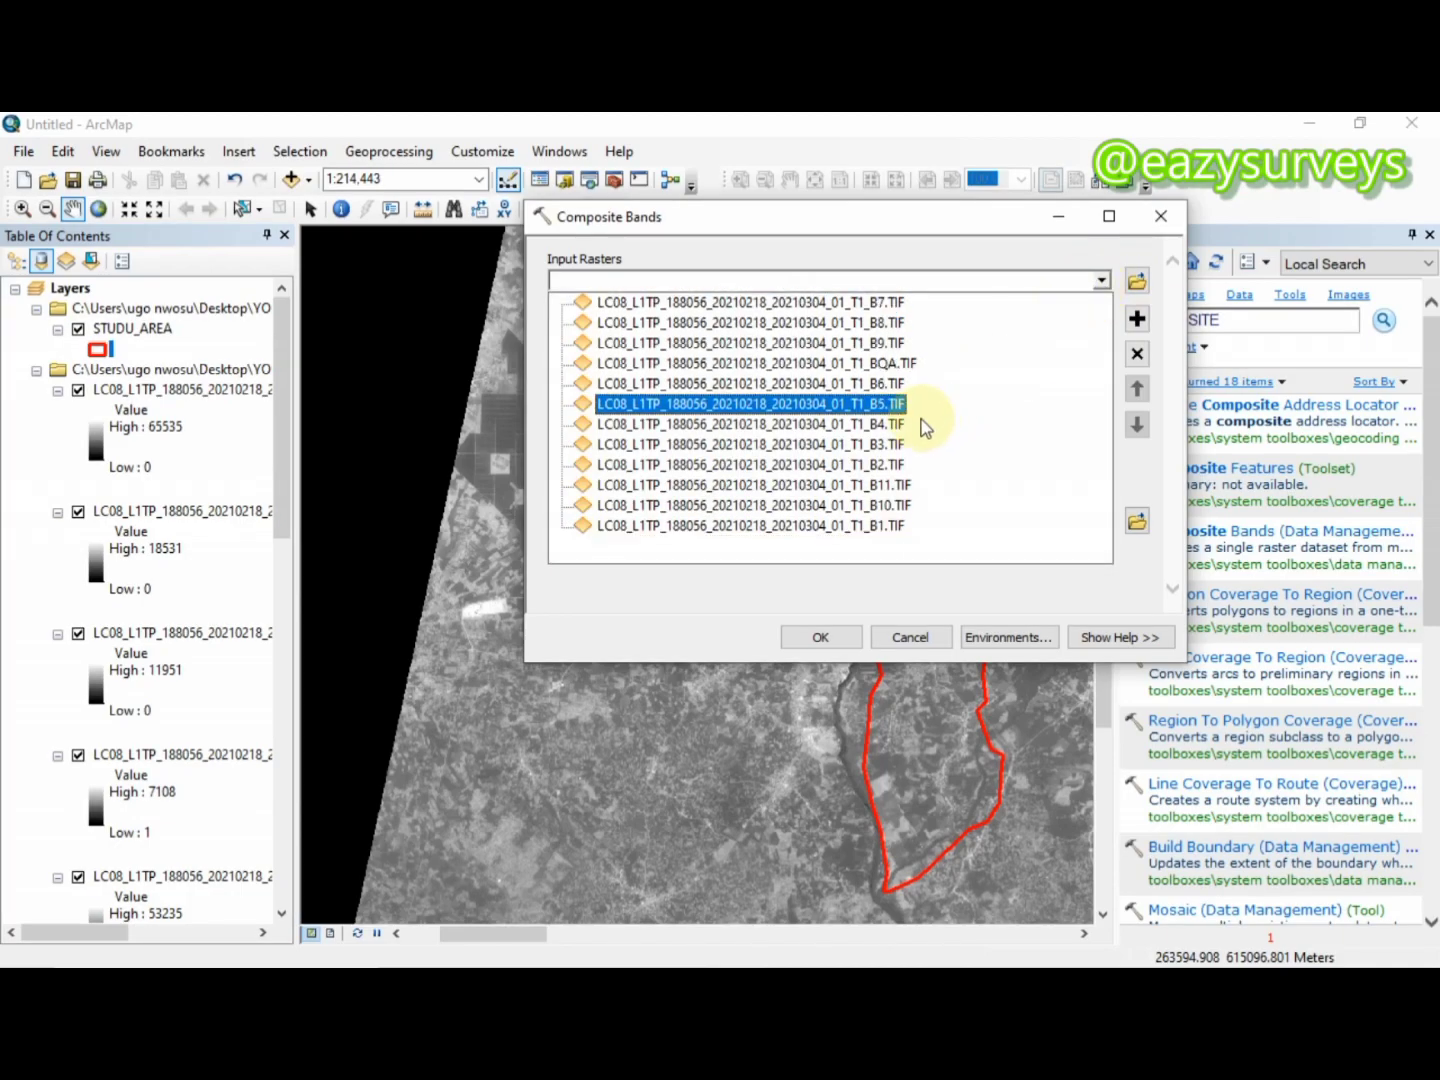
left_click(890, 468)
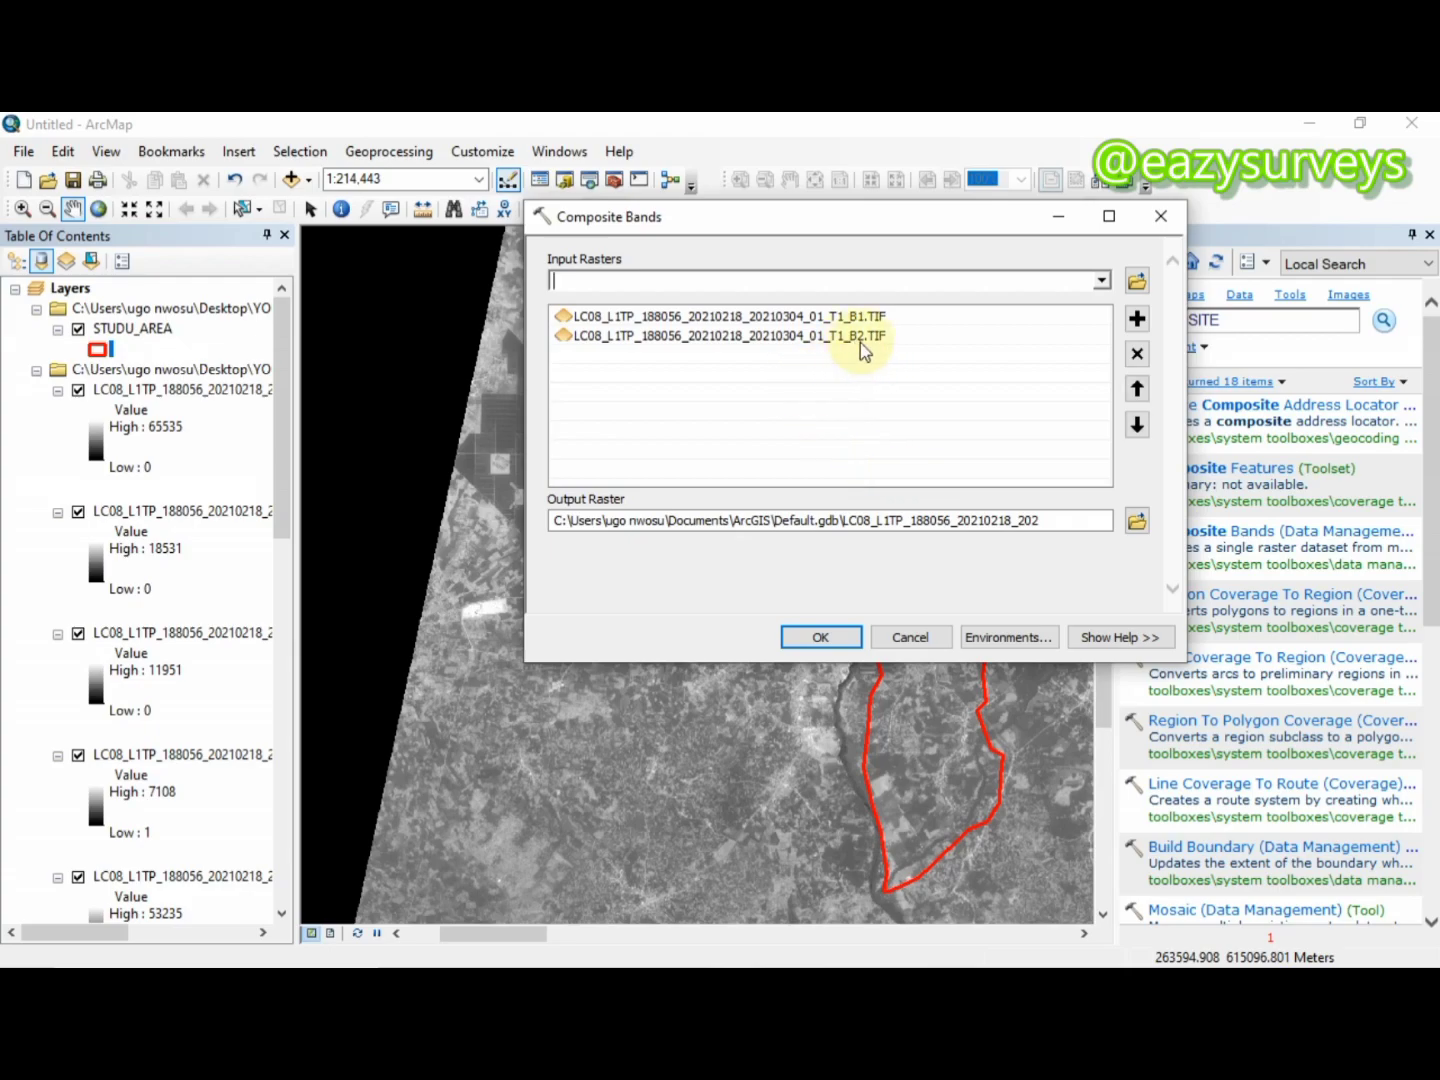
left_click(1101, 281)
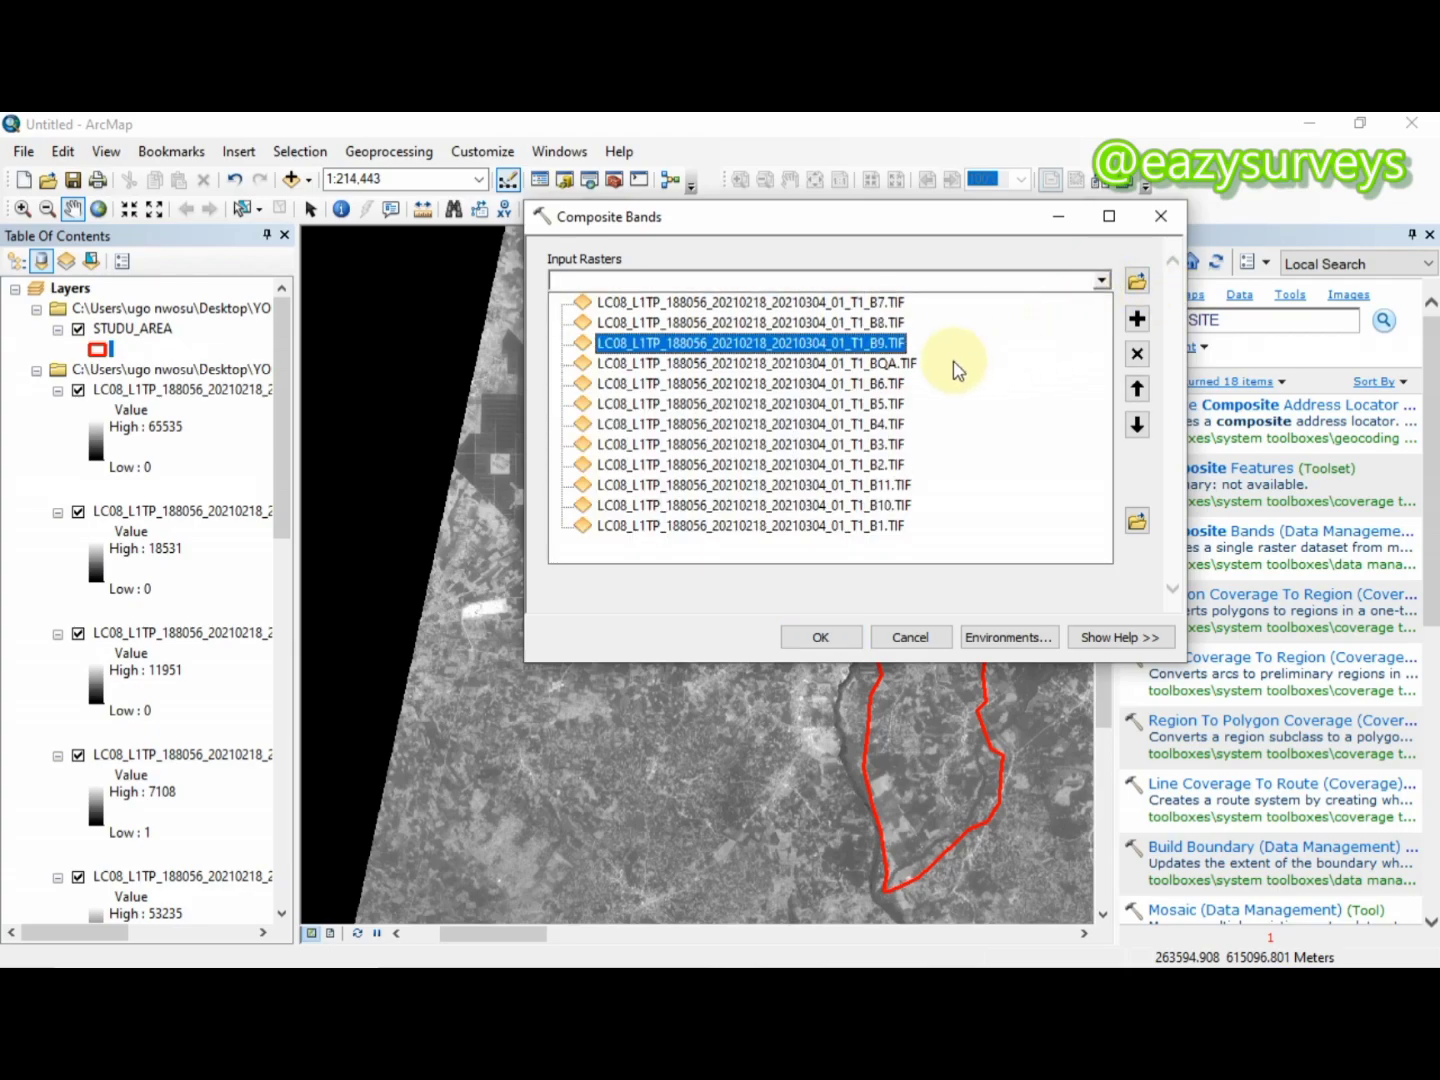
left_click(890, 444)
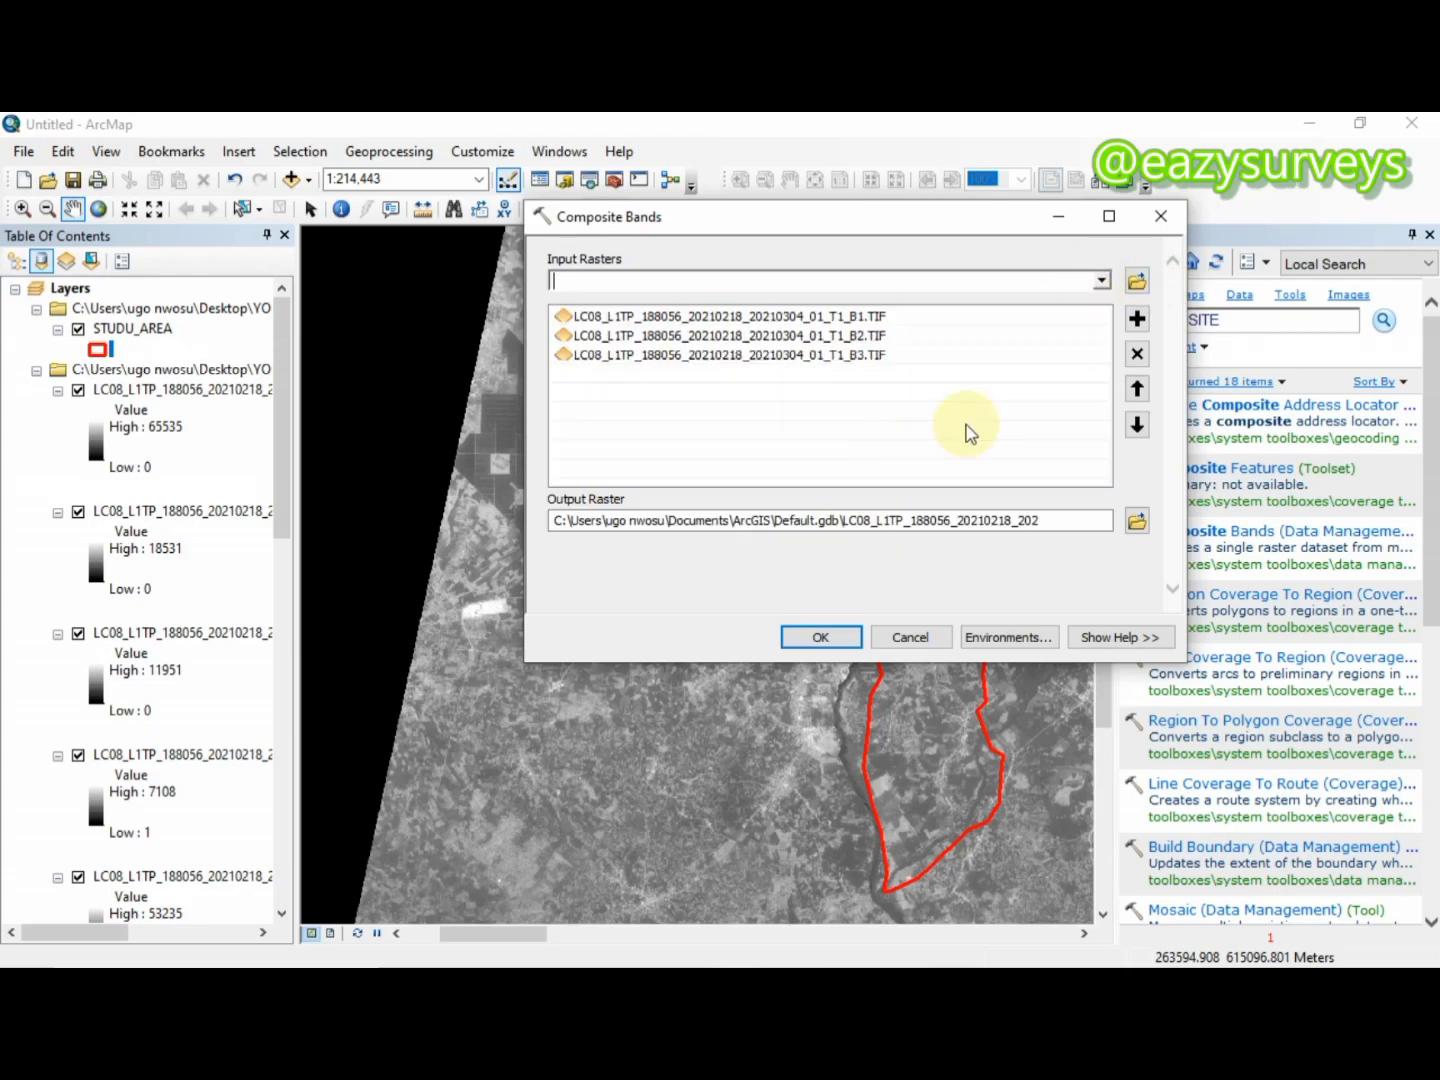
left_click(1105, 283)
left_click(894, 421)
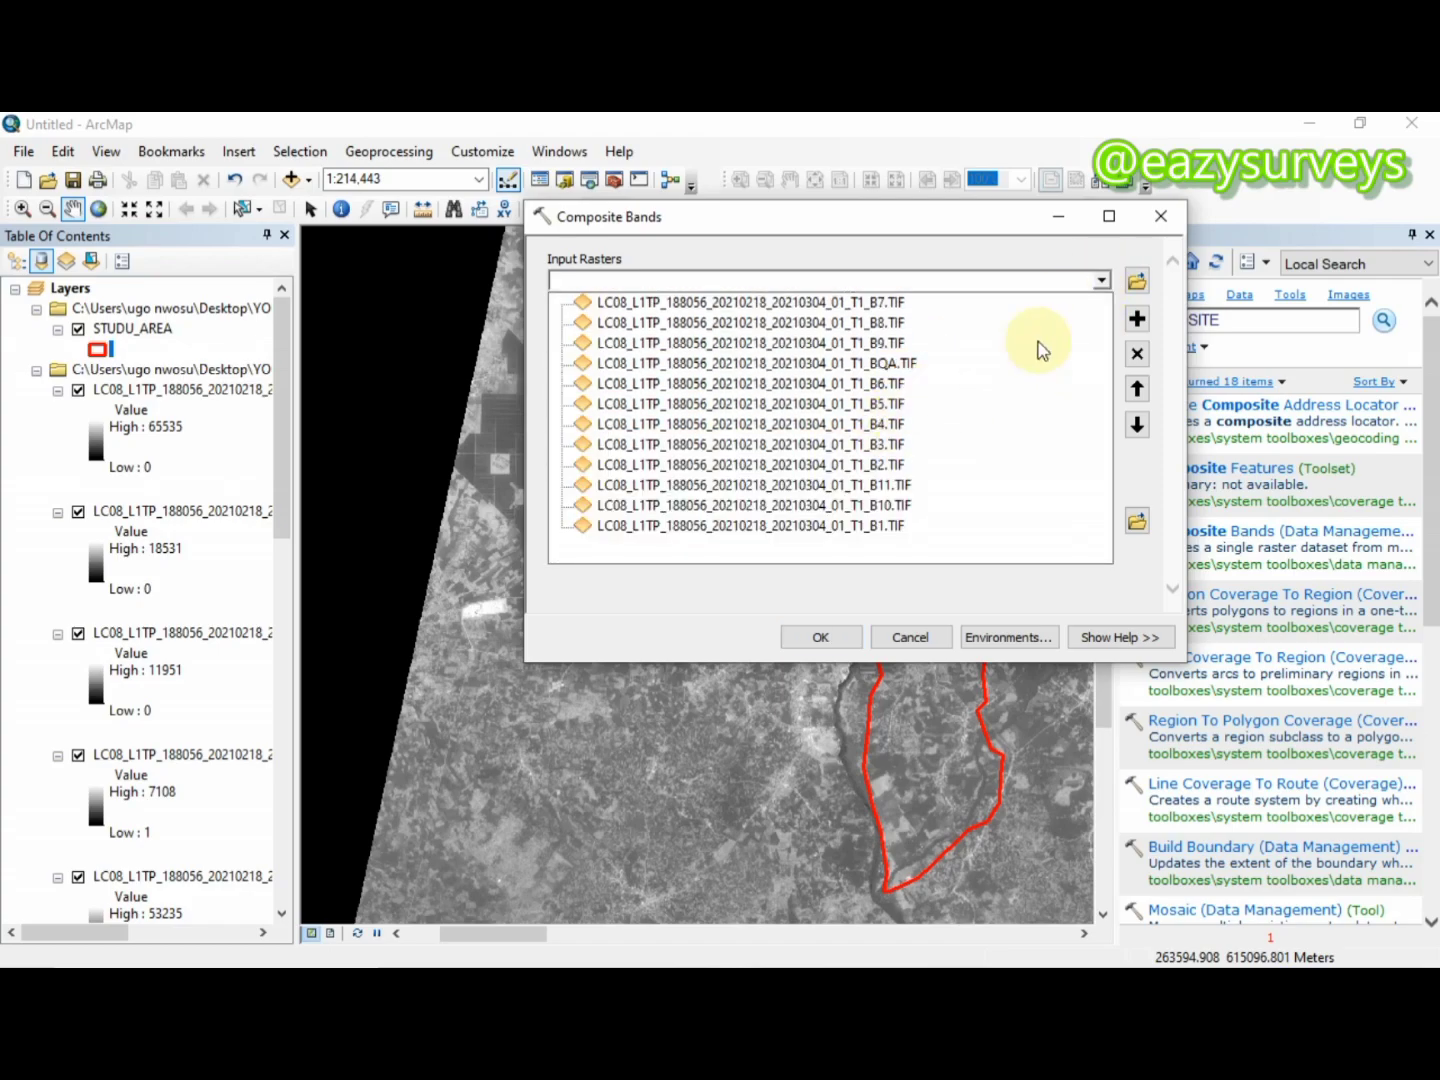
left_click(1101, 281)
left_click(903, 418)
left_click(1103, 283)
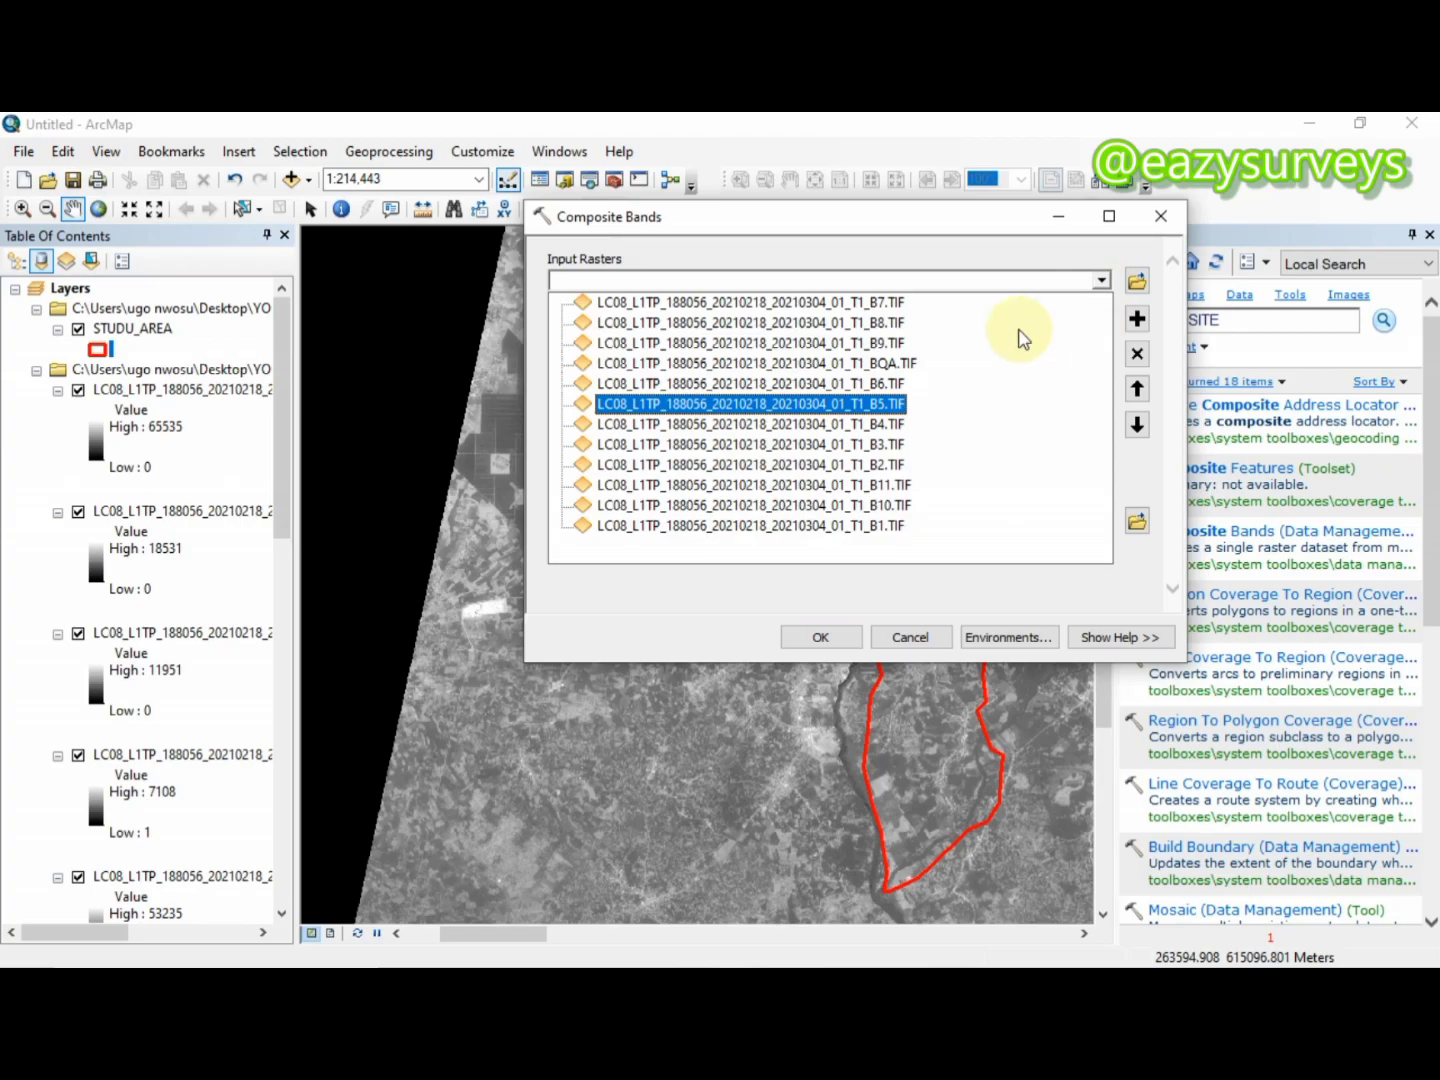
left_click(905, 400)
- Add bands B7 through B11 to the input raster list
left_click(1105, 283)
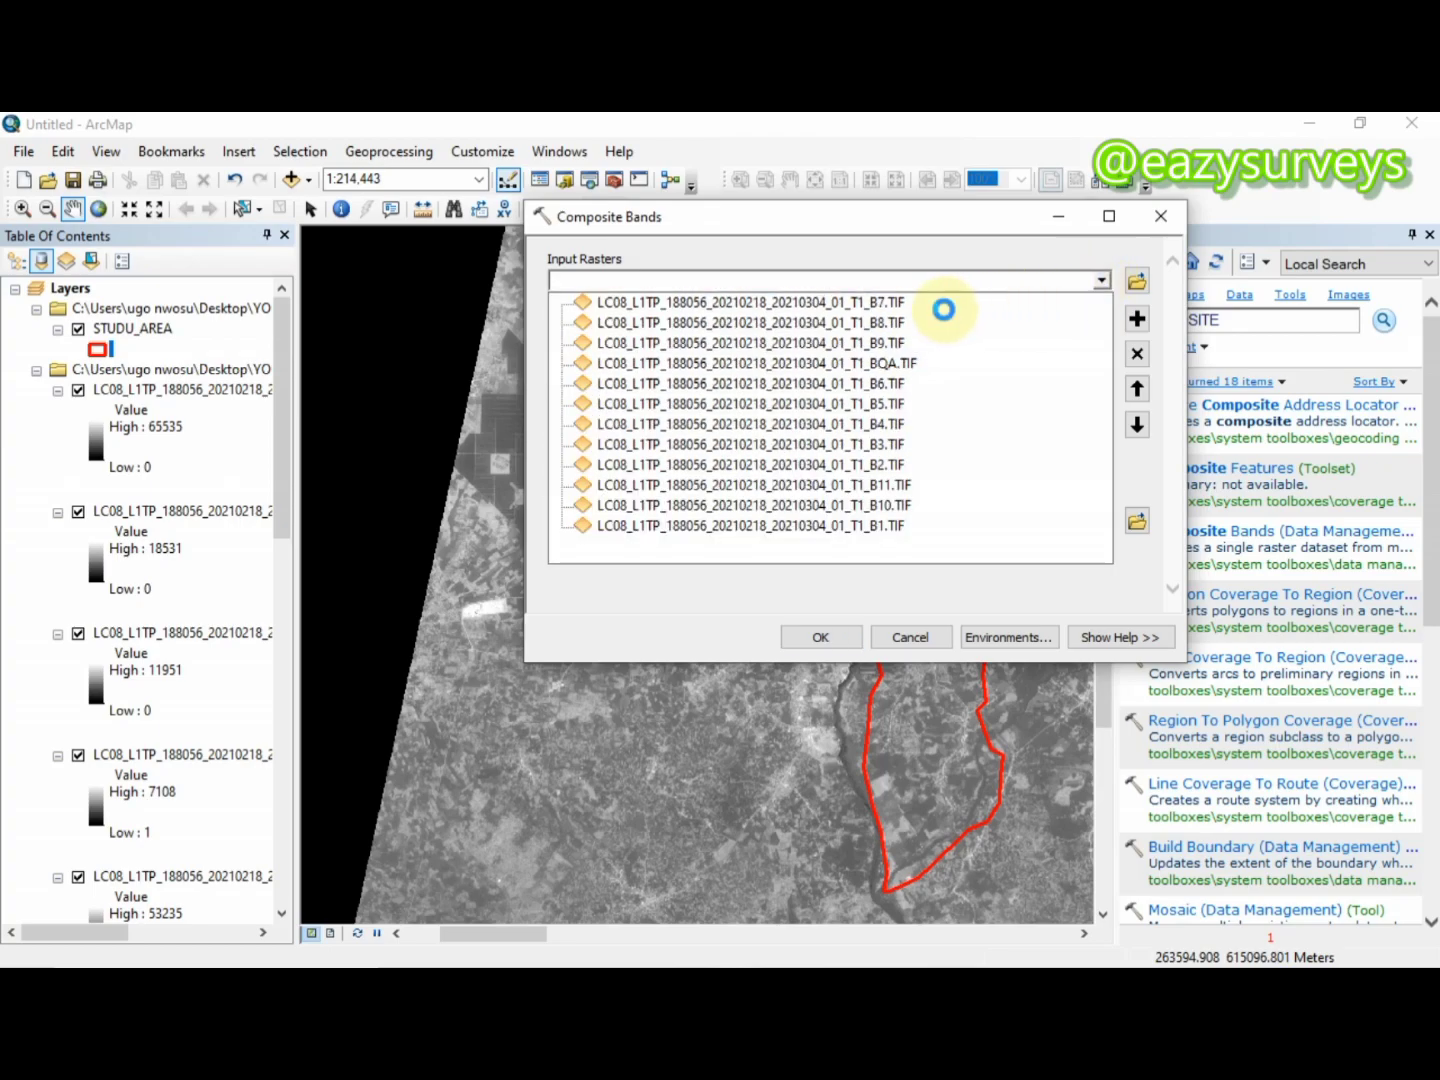
left_click(942, 309)
left_click(1103, 283)
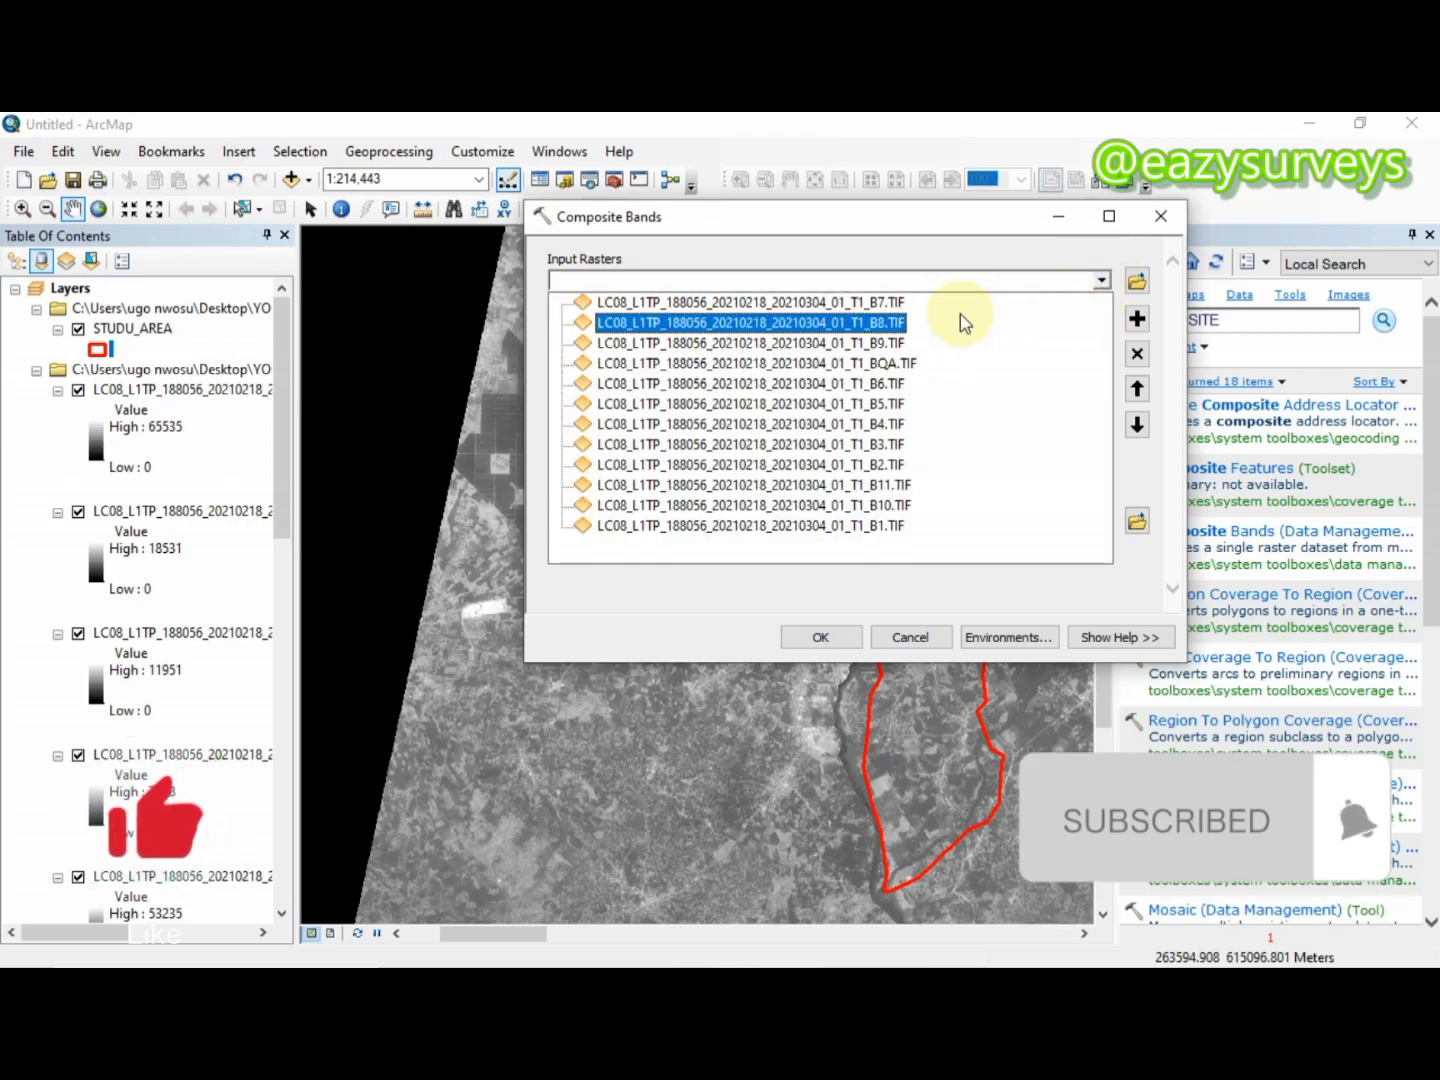
left_click(916, 334)
left_click(1101, 282)
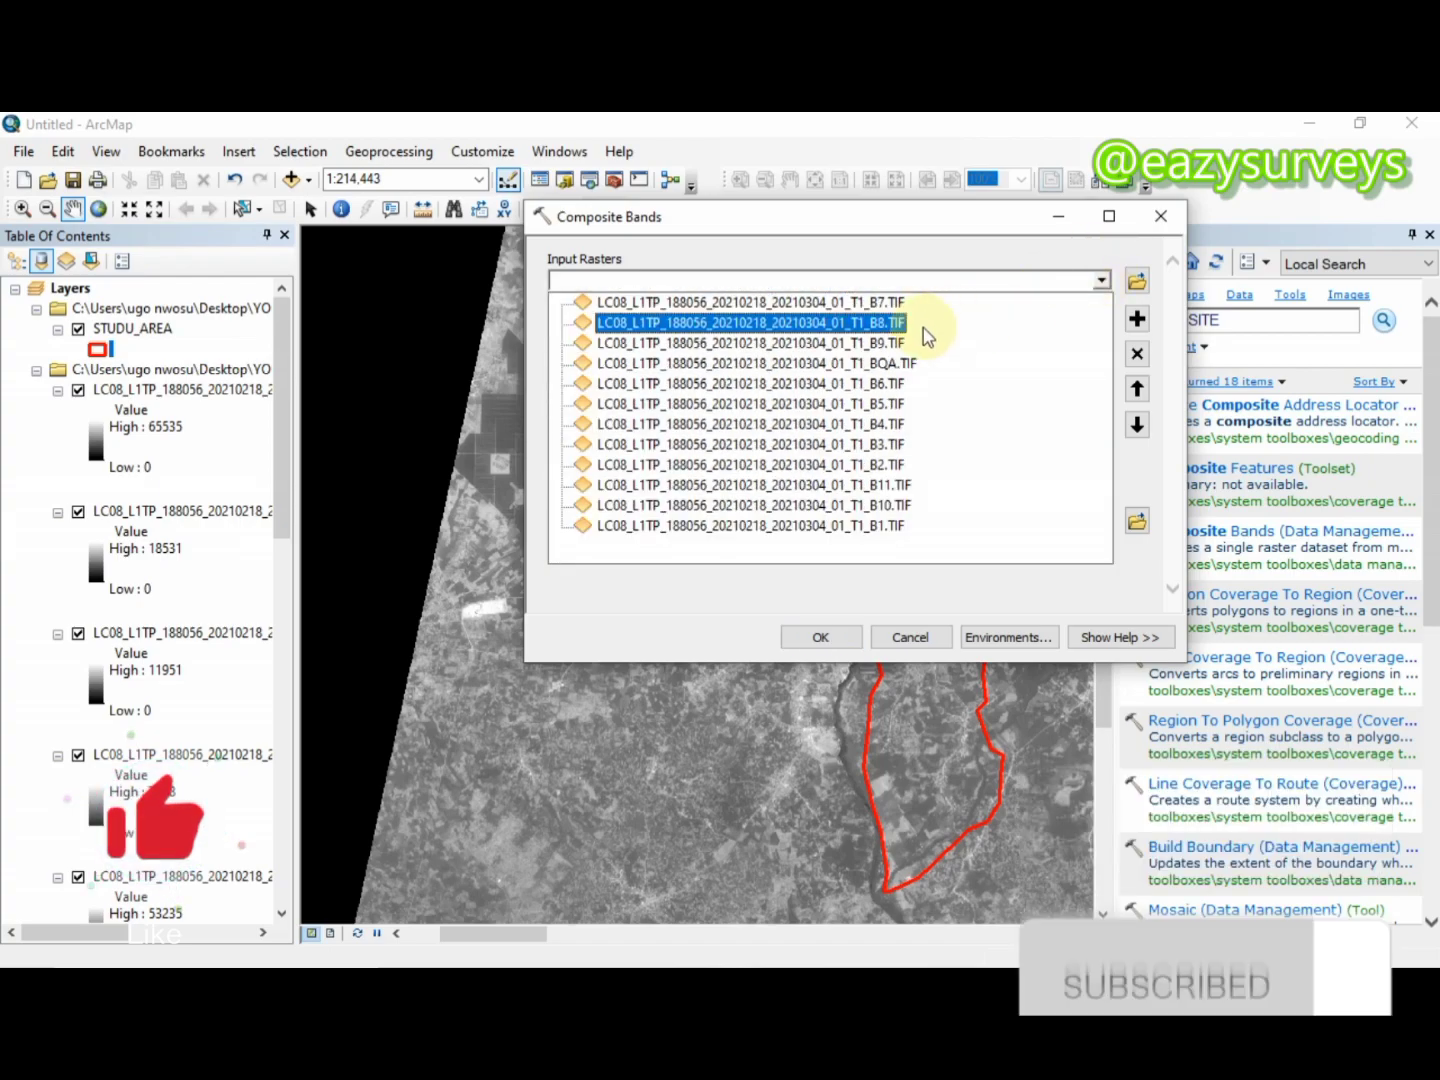
left_click(916, 337)
left_click(1111, 282)
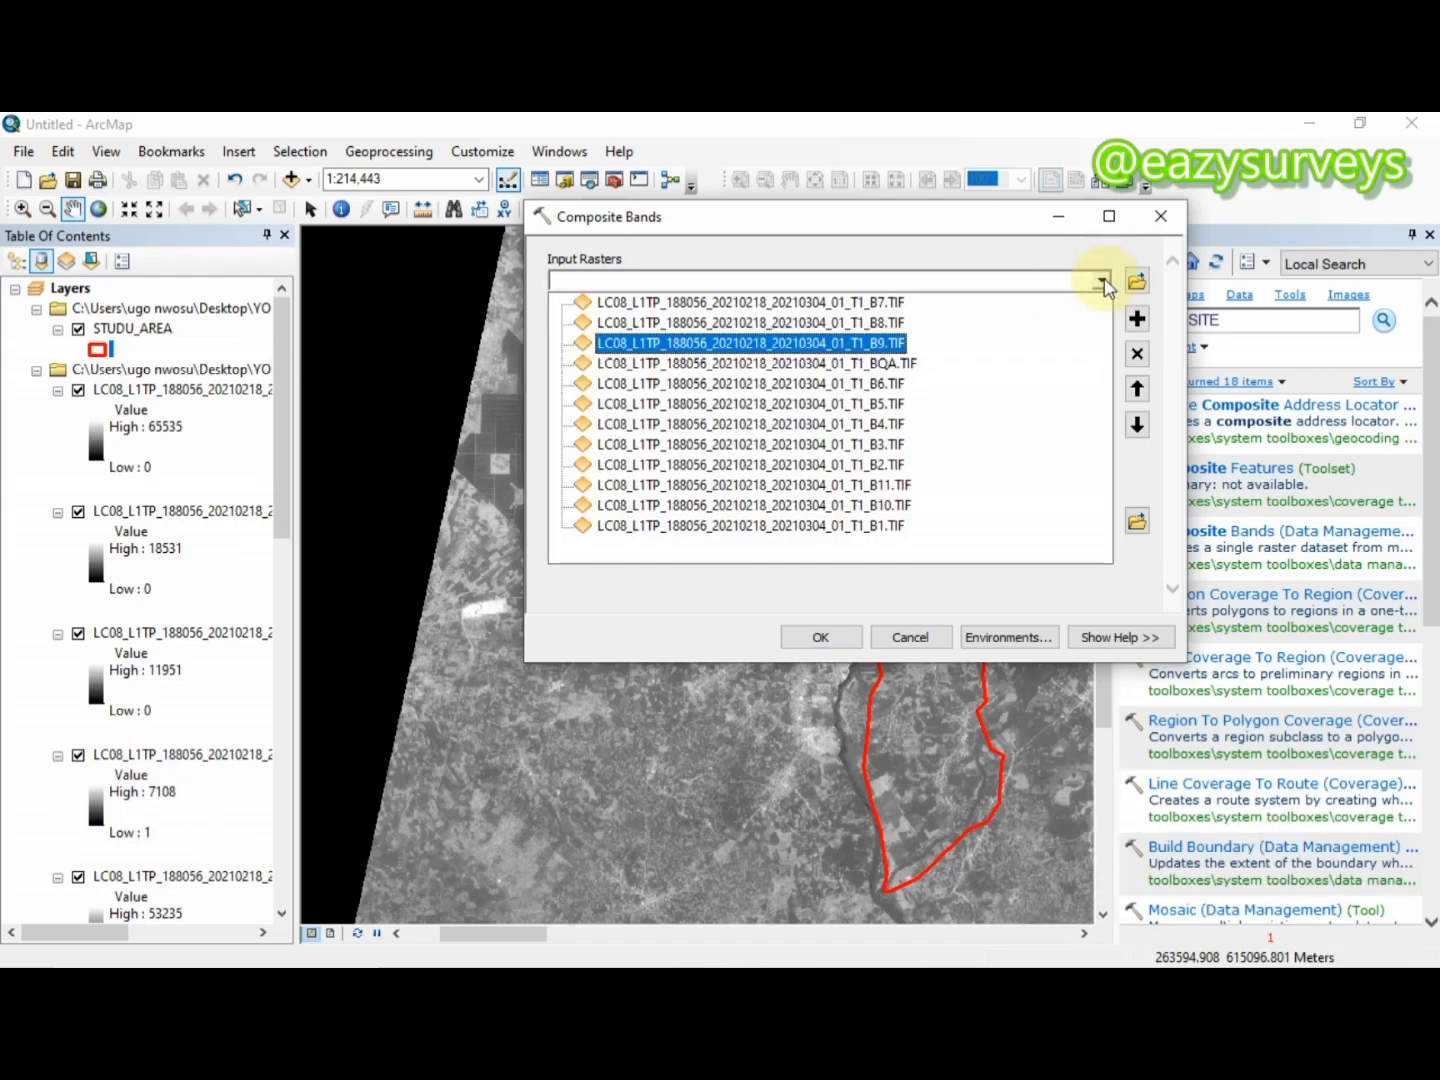
left_click(903, 508)
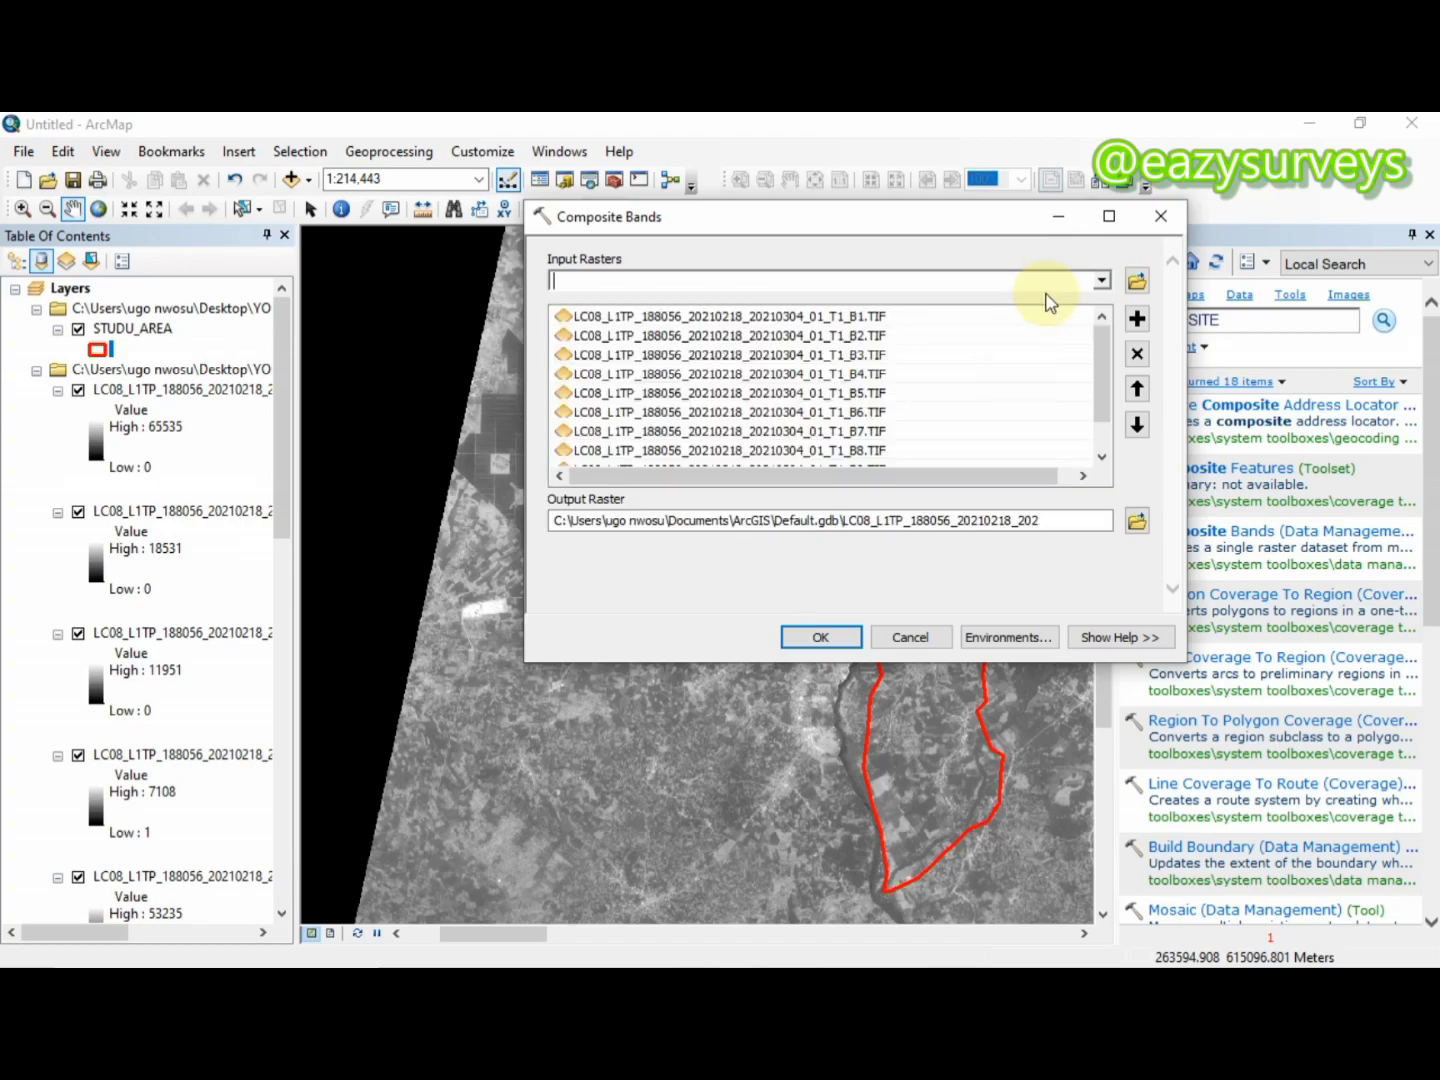
left_click(1102, 283)
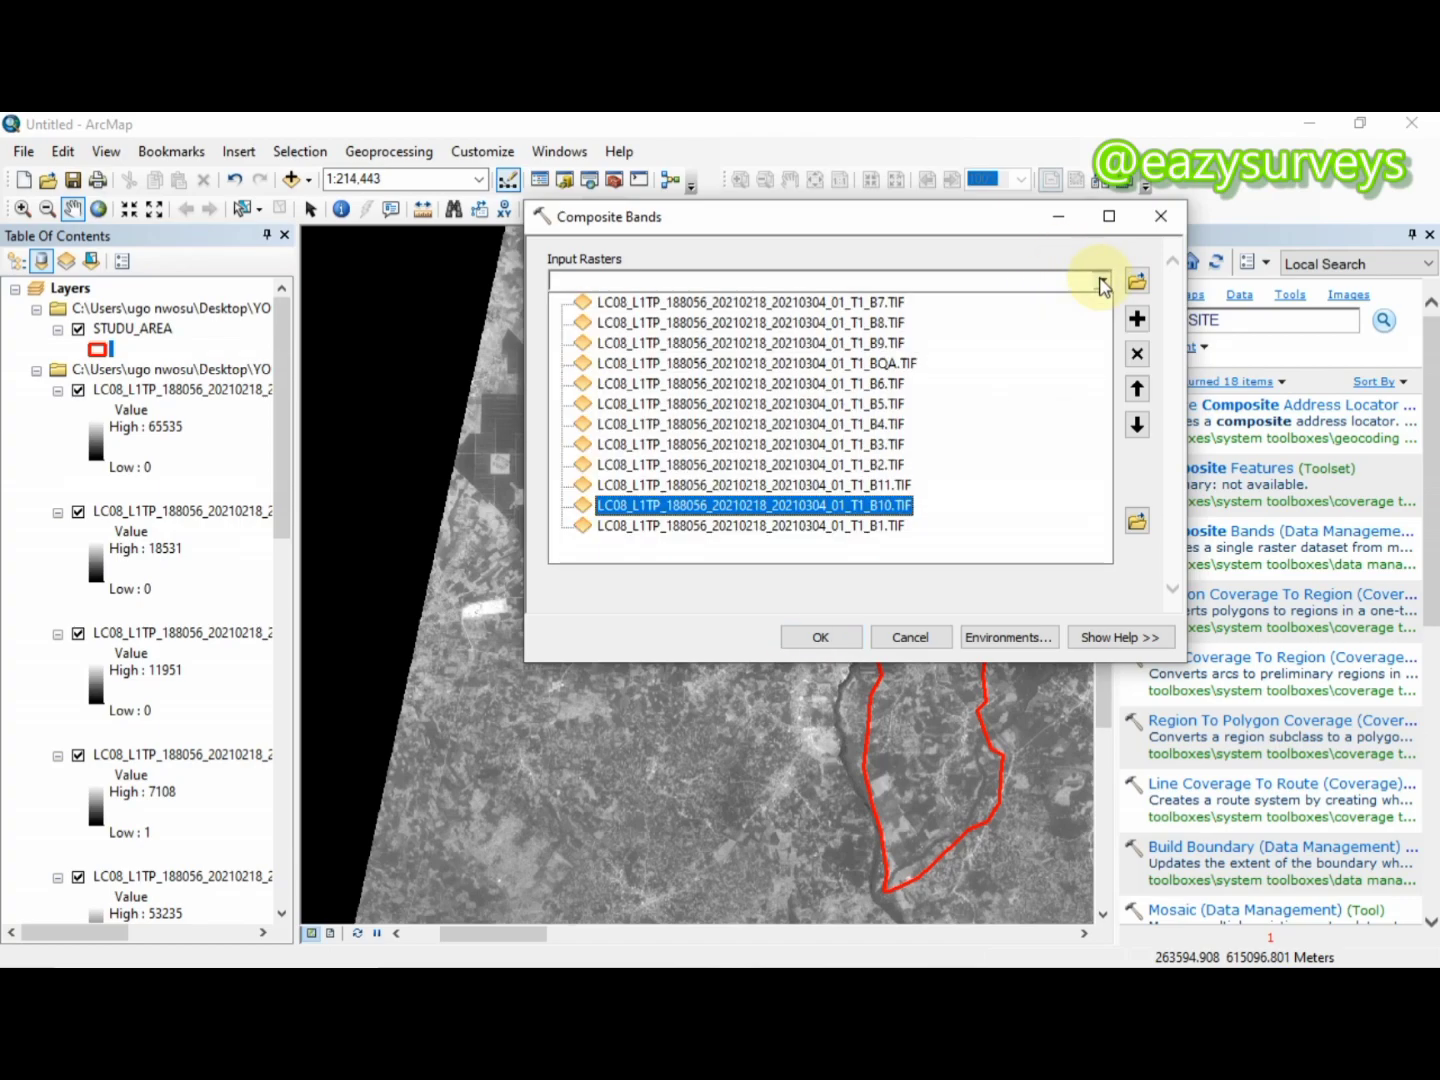
left_click(912, 485)
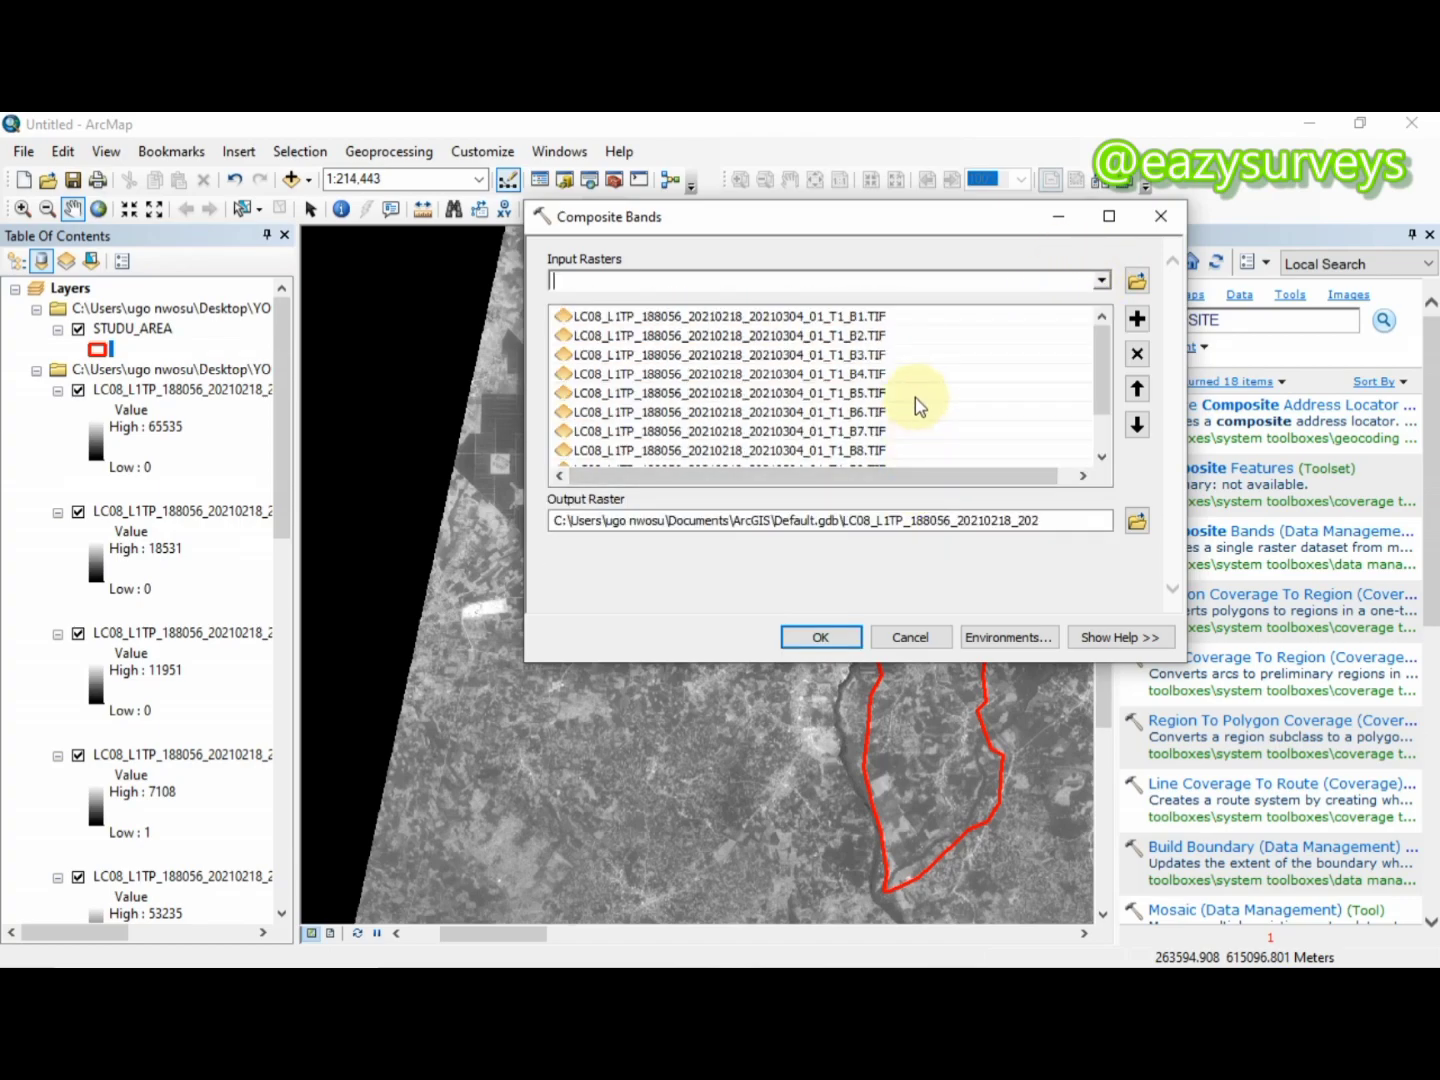
scroll(930, 344, "down", 1)
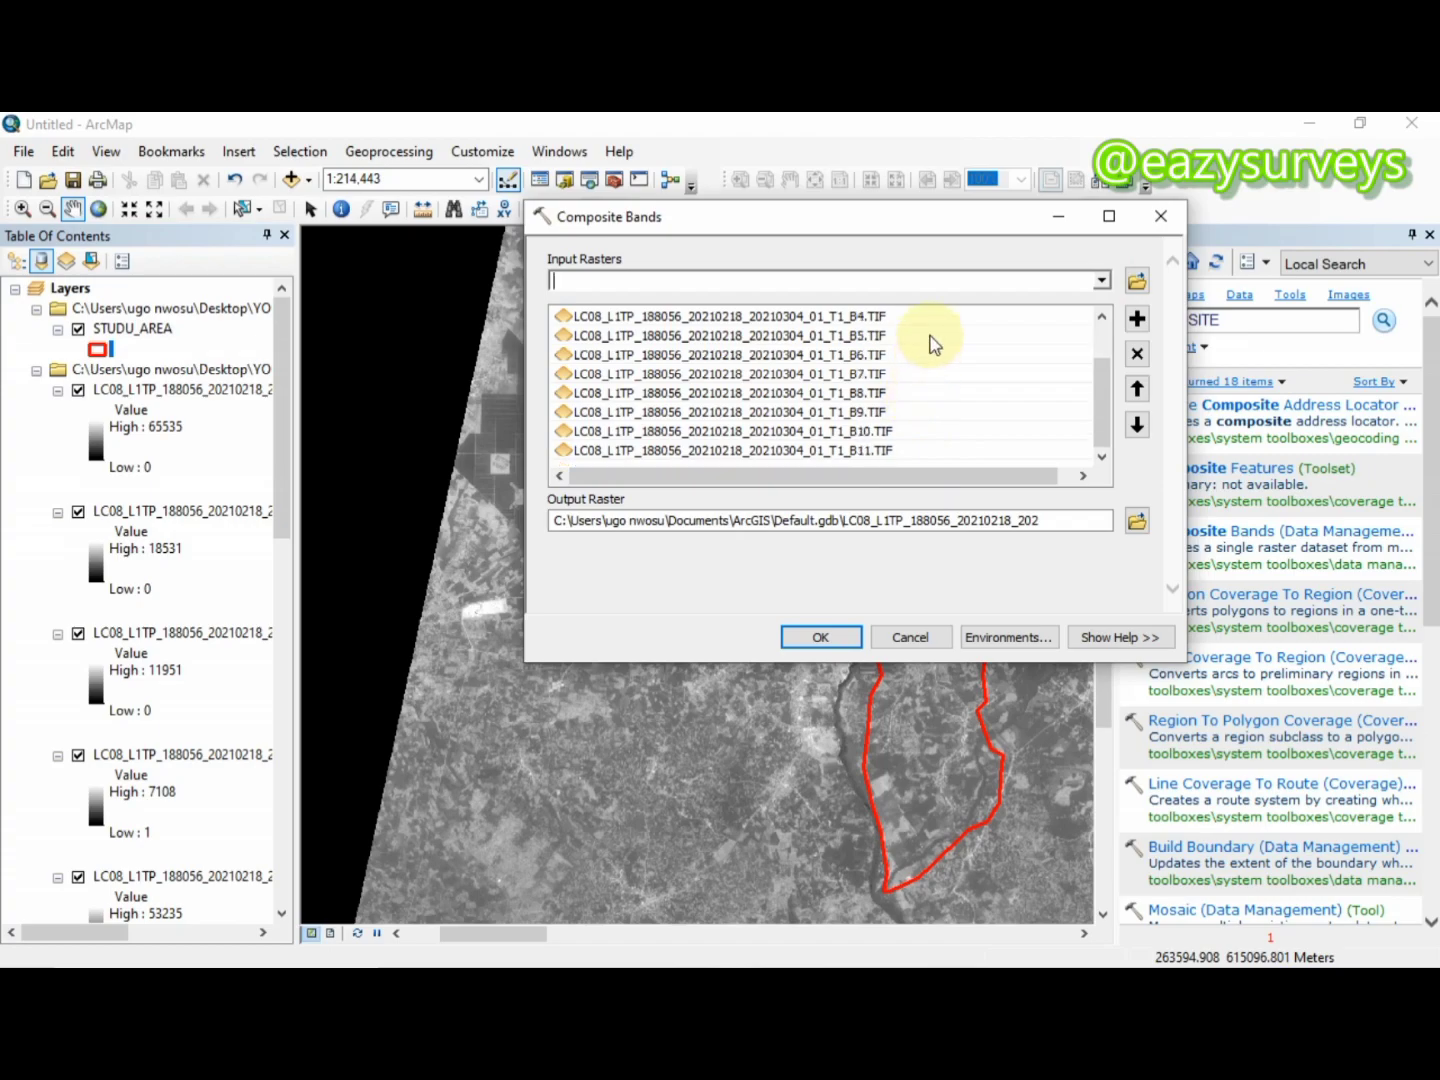
- Save the composite output as BAND in the Desktop YOUTUBE folder and run it
left_click(1138, 523)
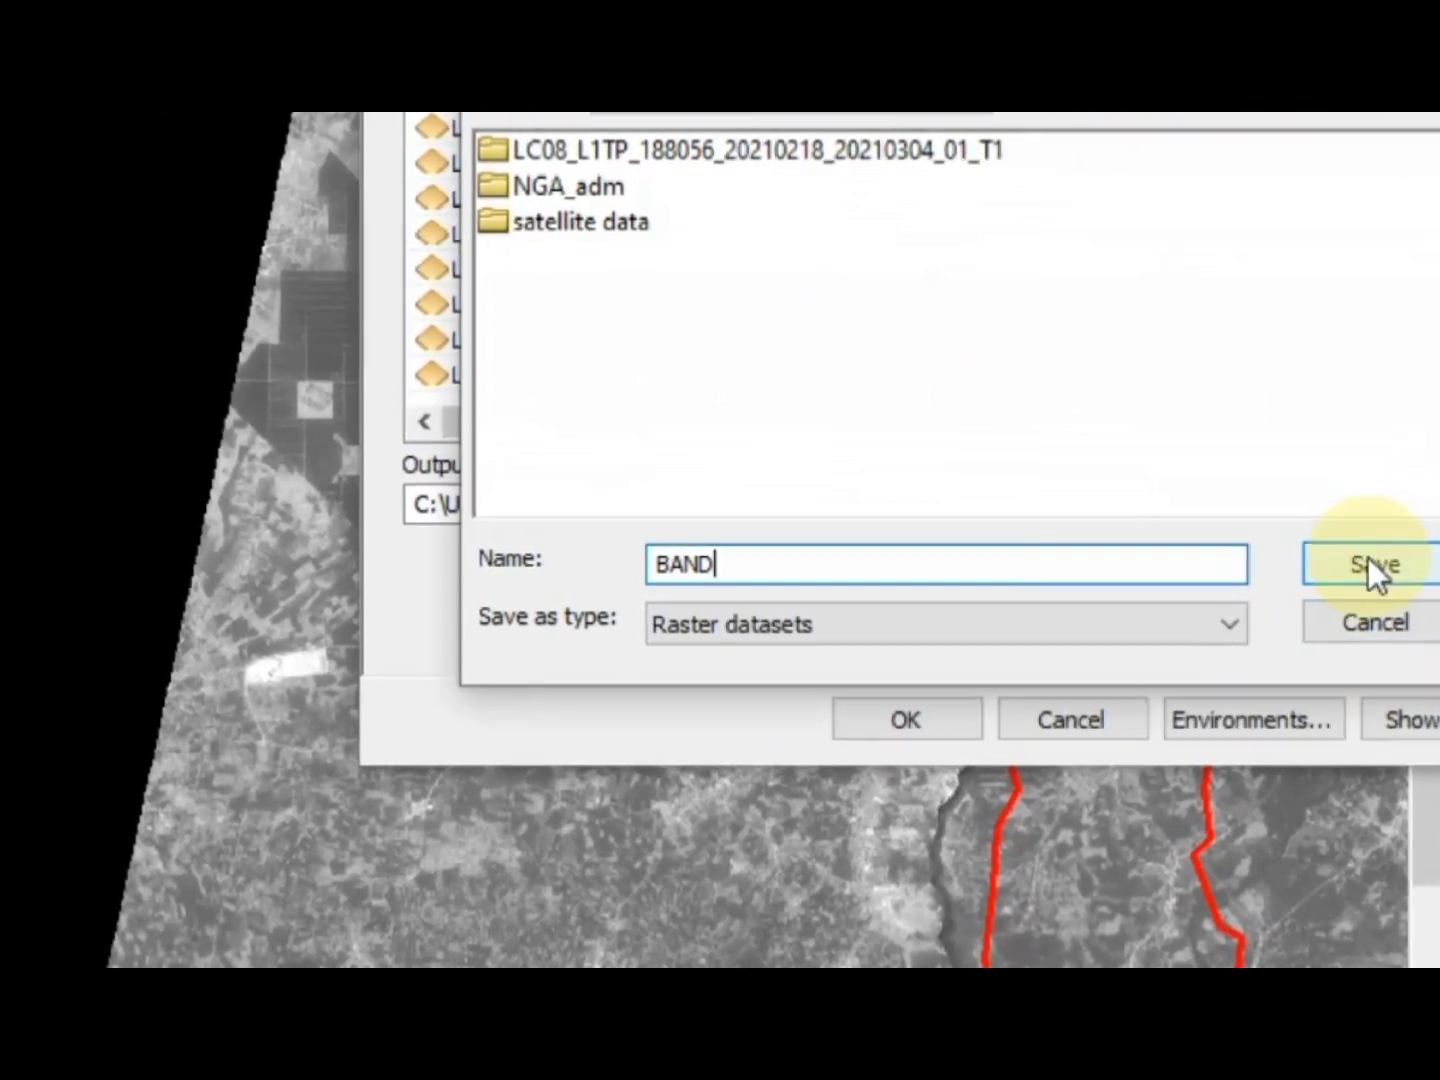
left_click(1292, 561)
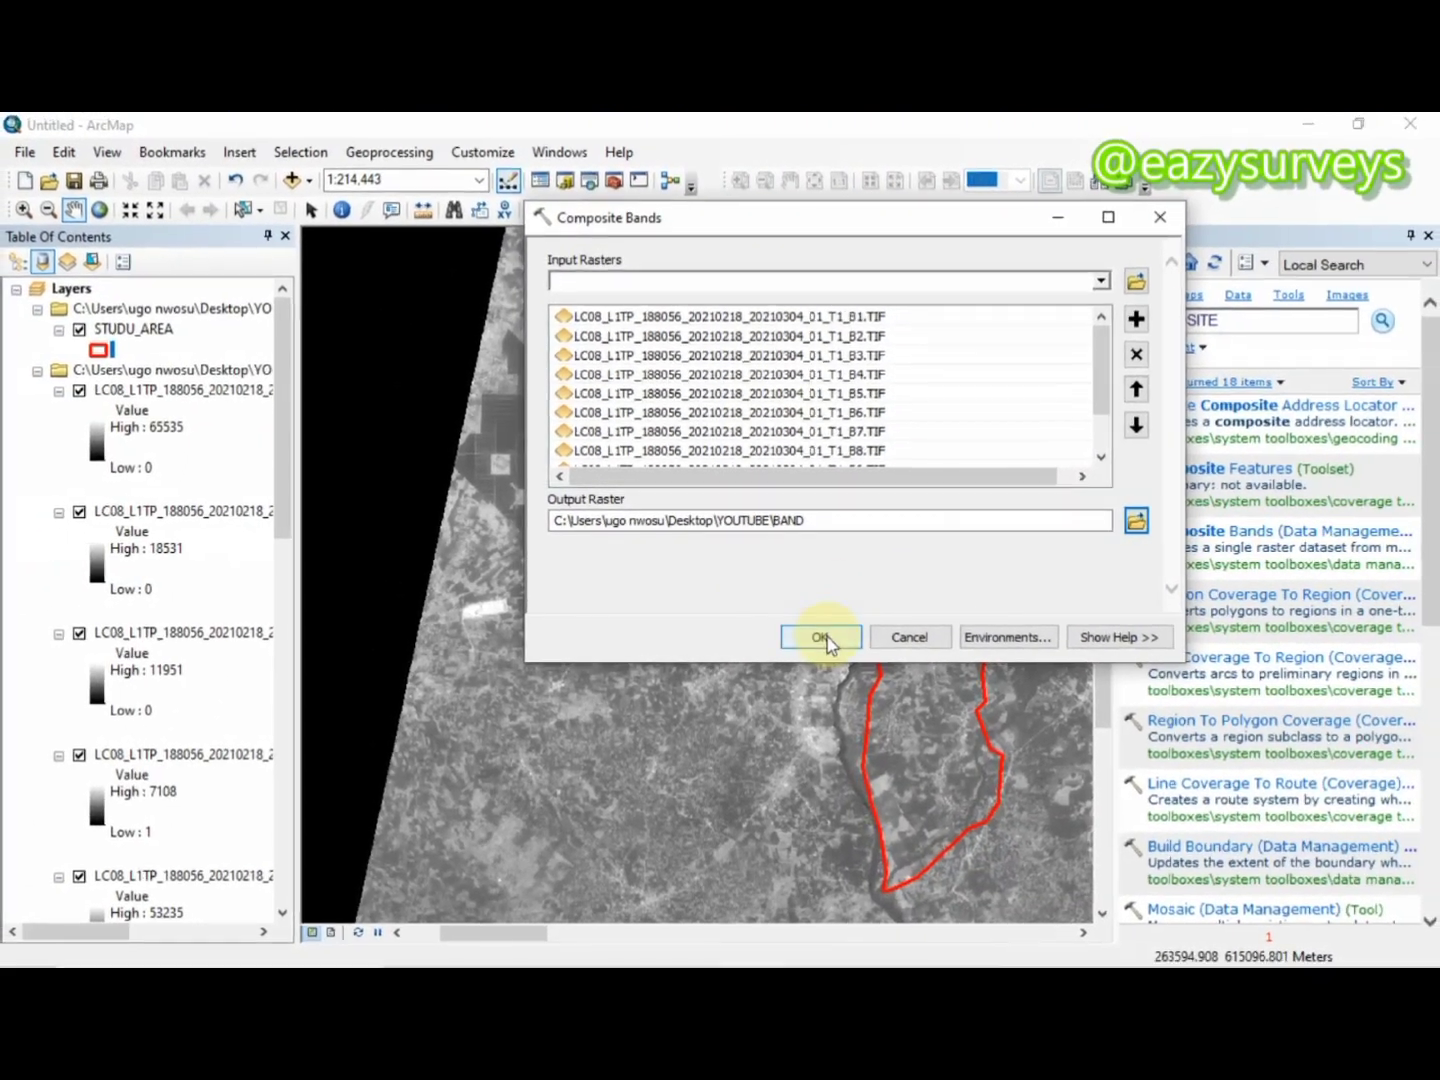
left_click(822, 638)
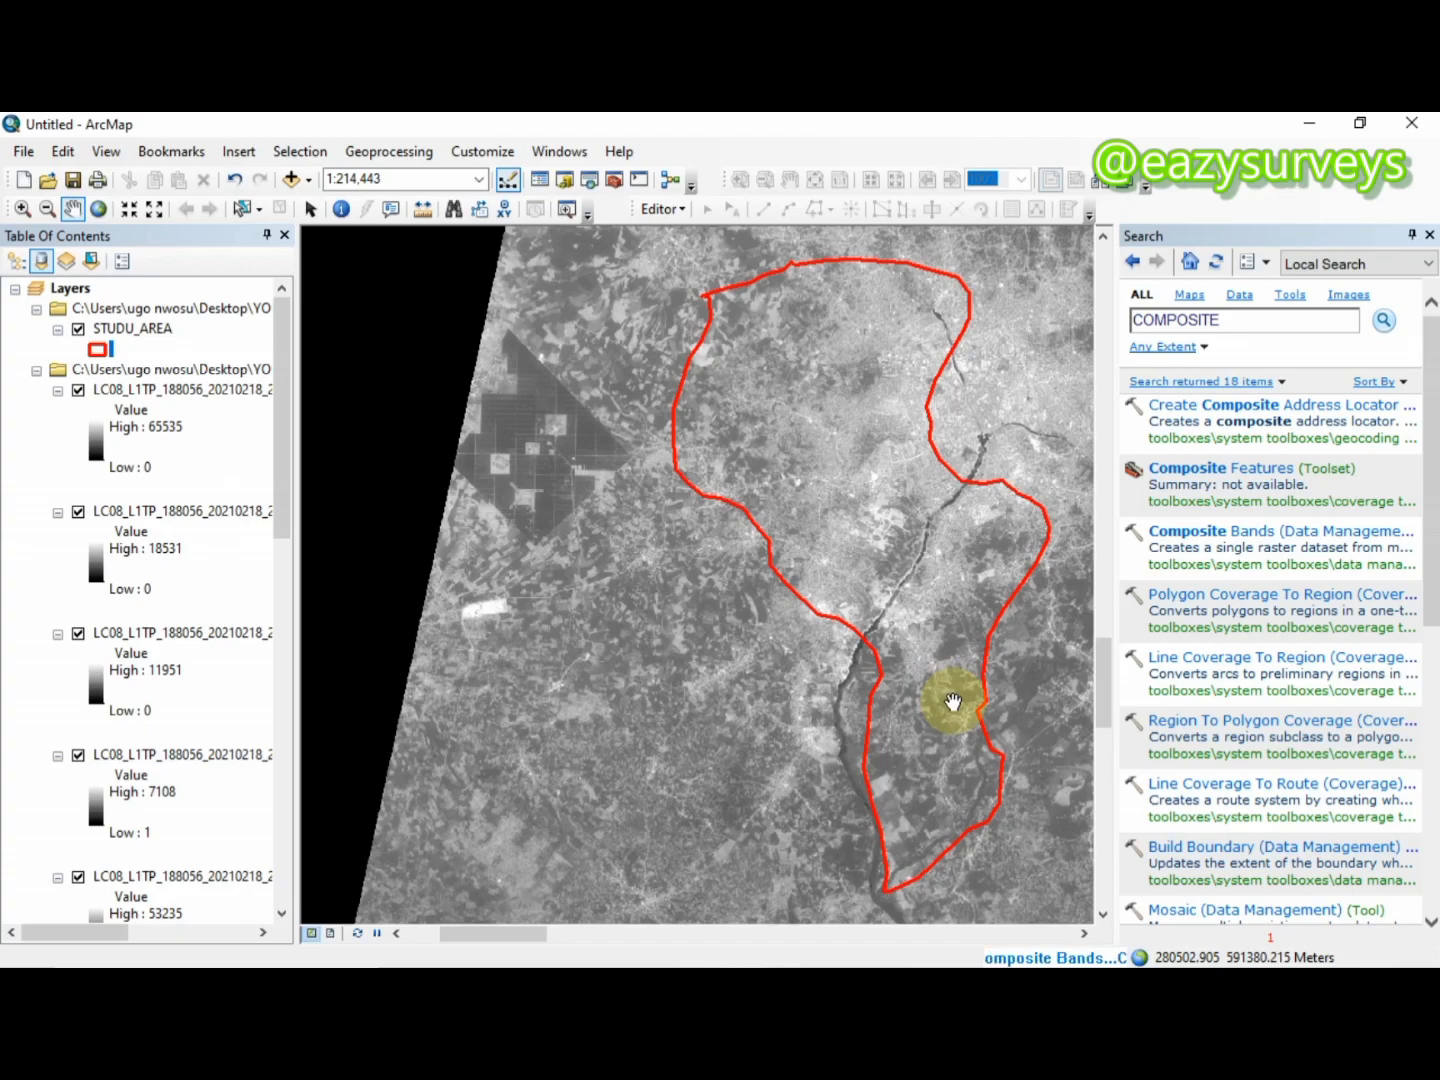
- Close the Search pane and the BAND layer properties showing its bandc1–3 RGB symbology
key("ctrl+f")
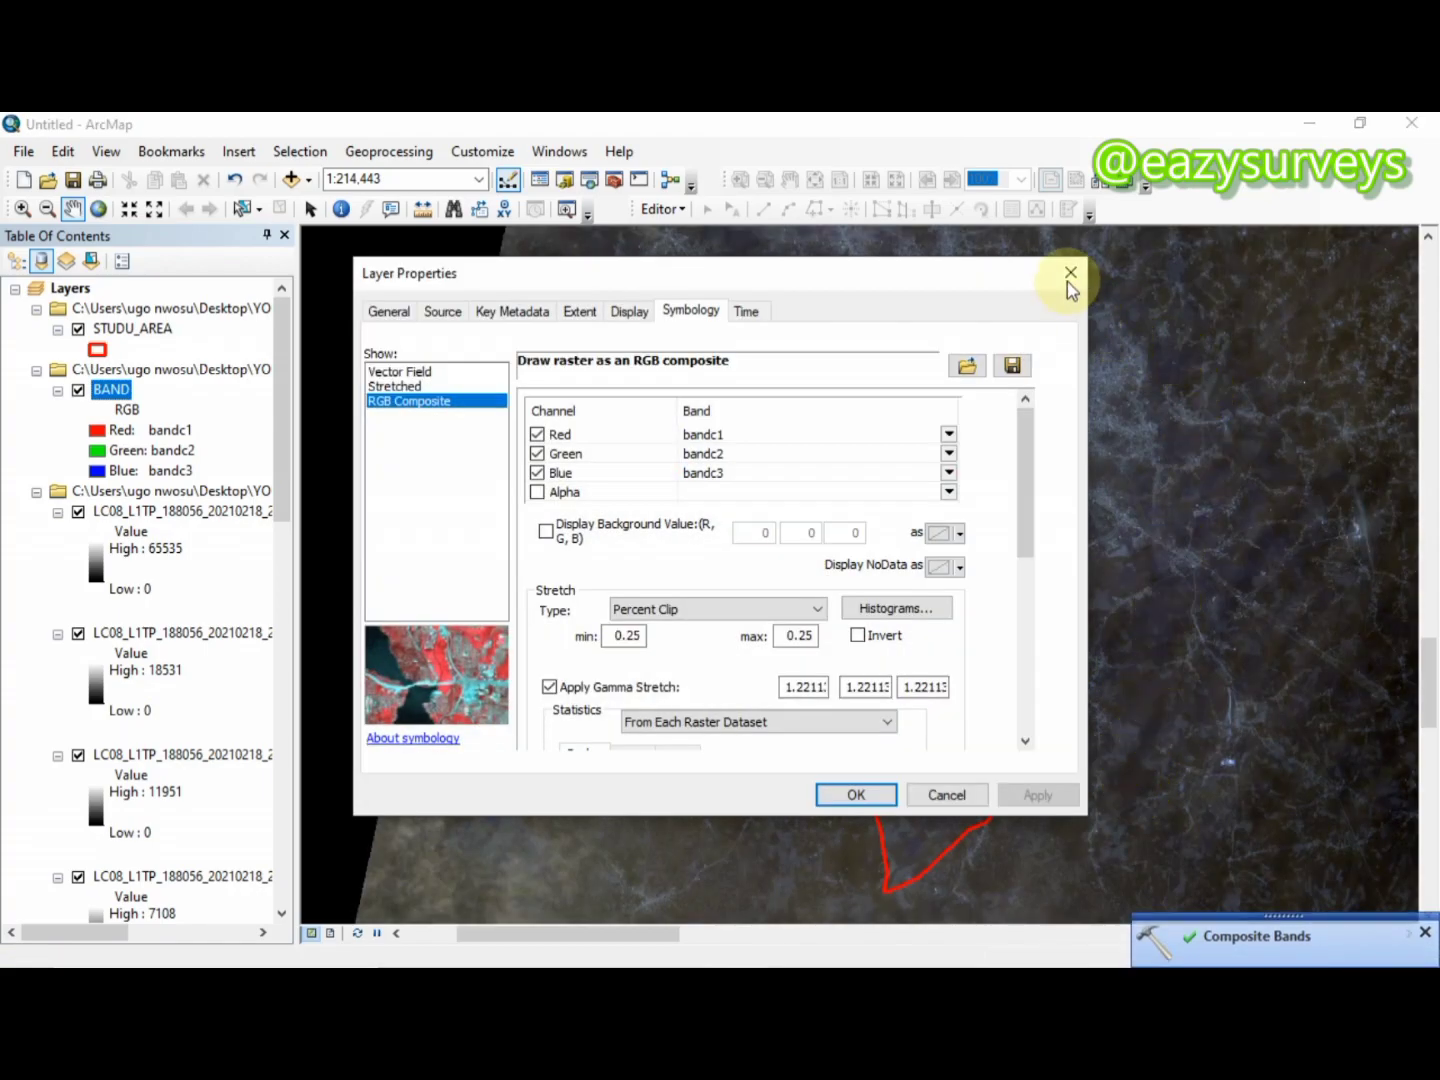
left_click(1068, 278)
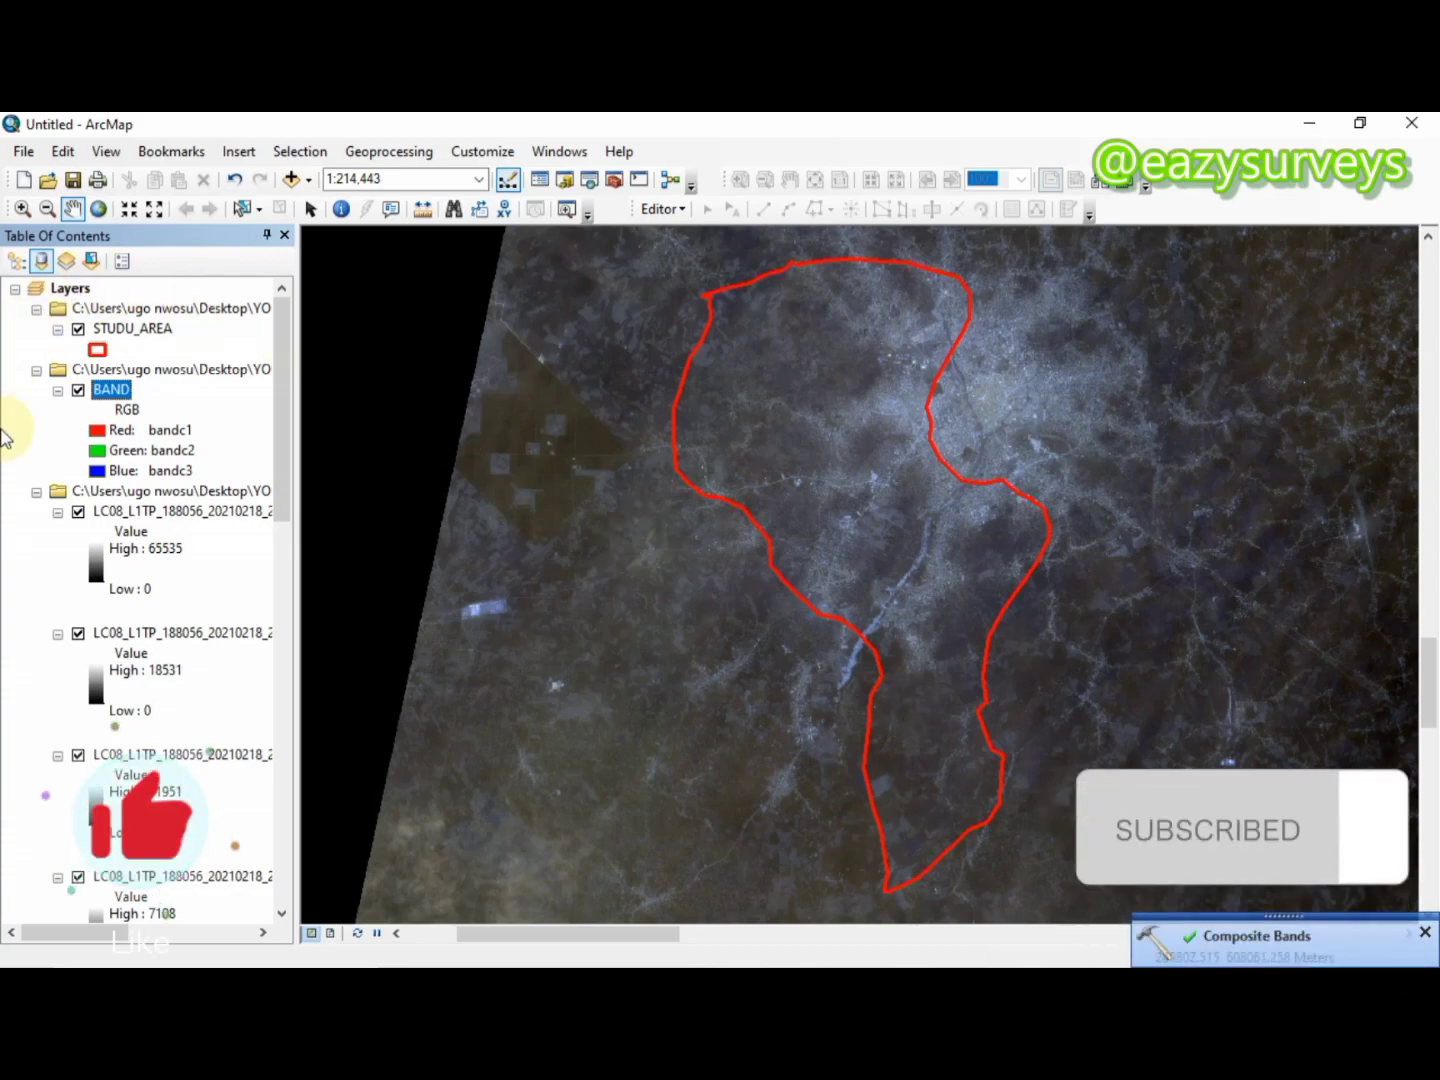
scroll(78, 532, "down", 1)
- Switch off all the single-band LC08 layers, including B9, B6 and B5, to reveal the composite
left_click(78, 451)
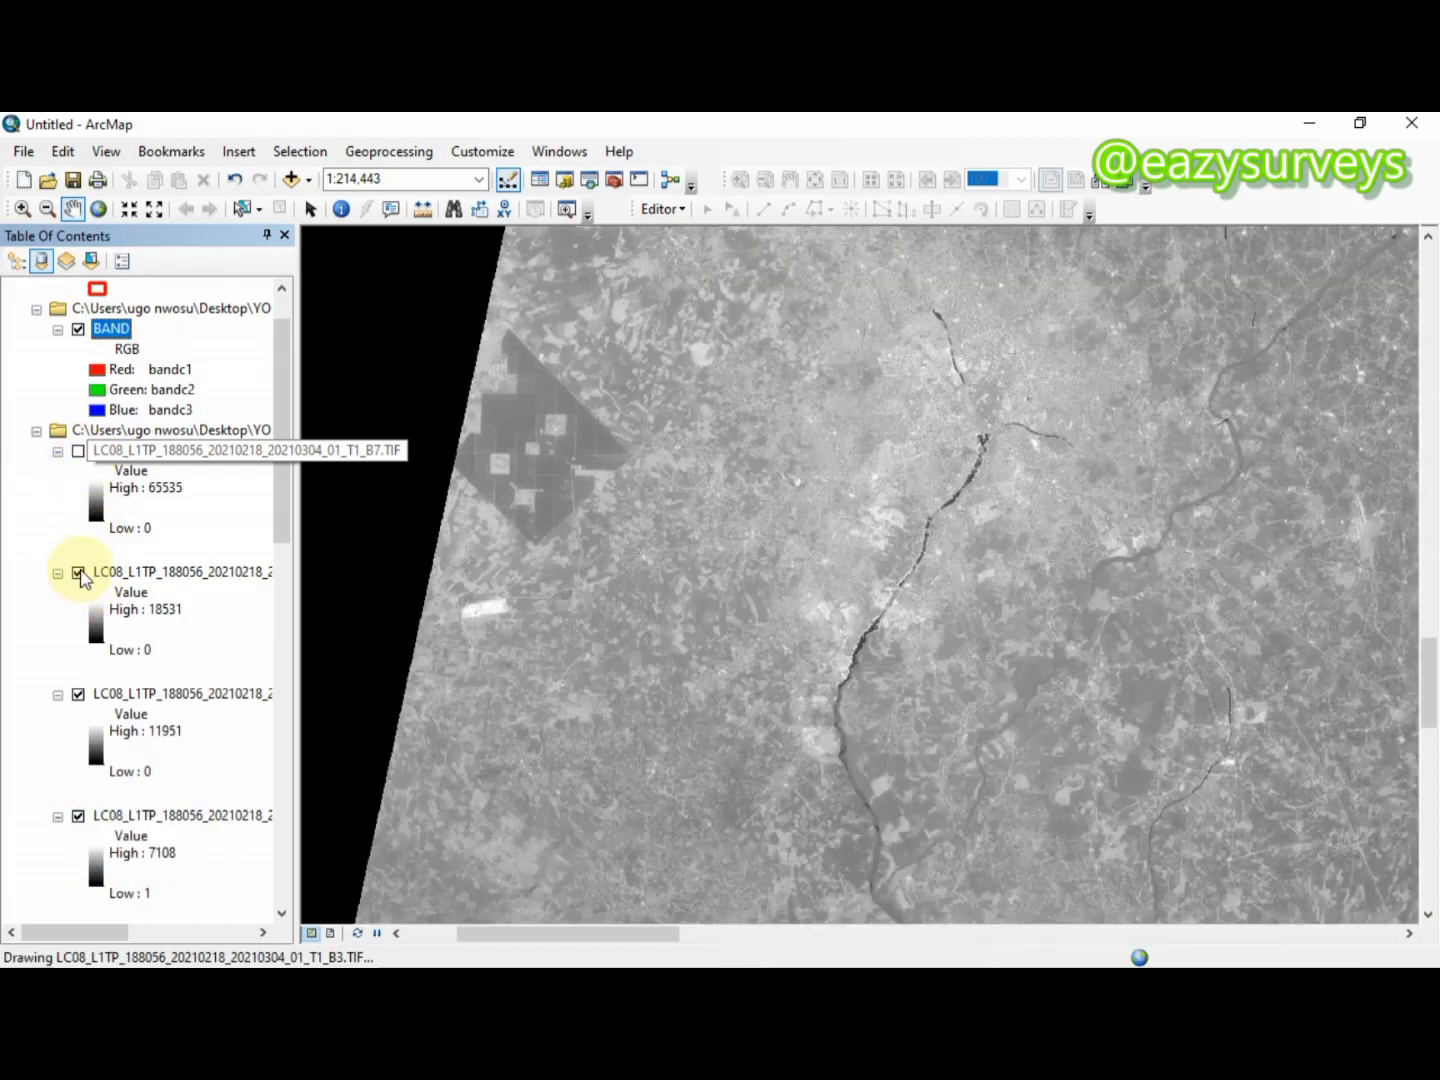
left_click(78, 572)
left_click(79, 693)
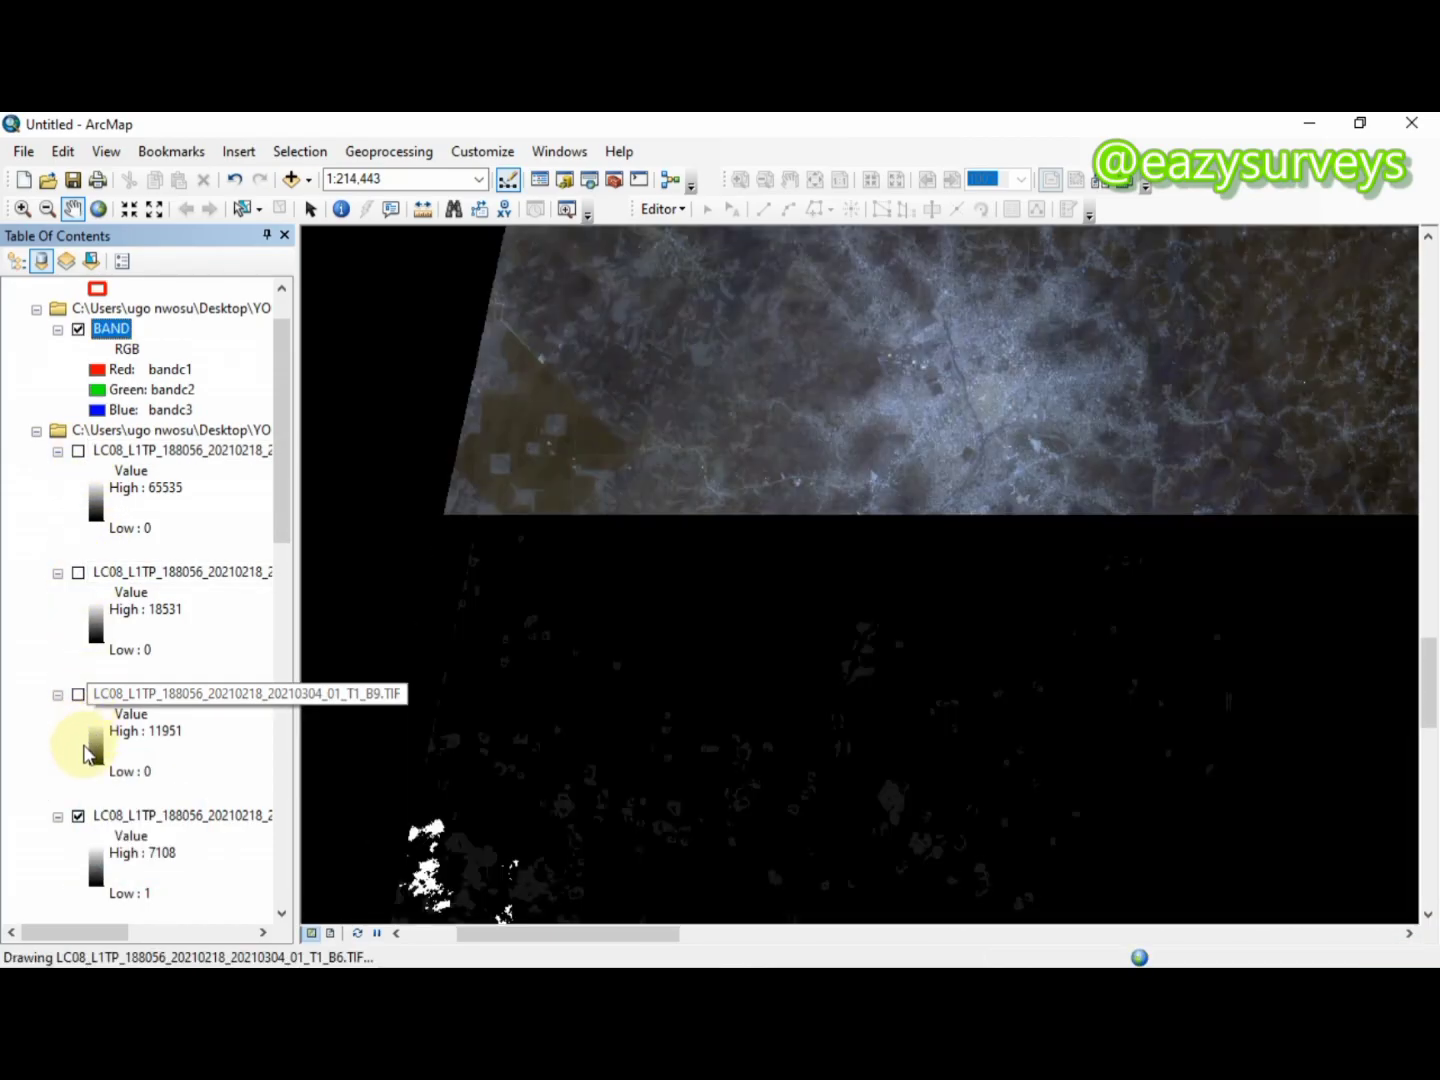
scroll(85, 752, "down", 3)
left_click(78, 755)
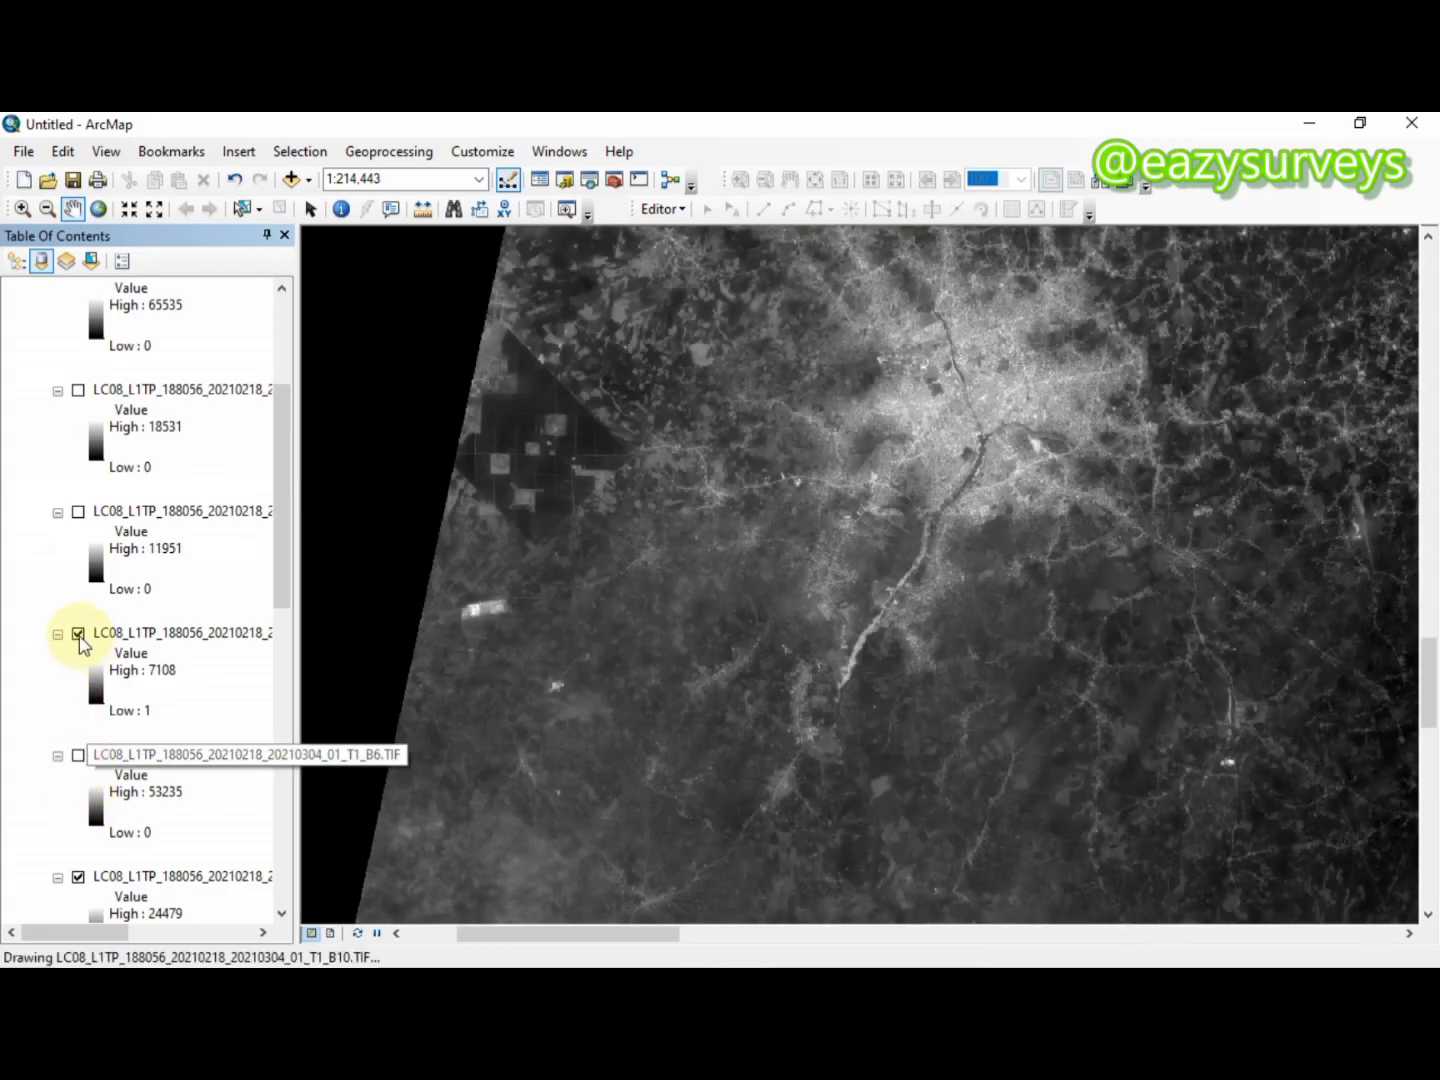
left_click(78, 634)
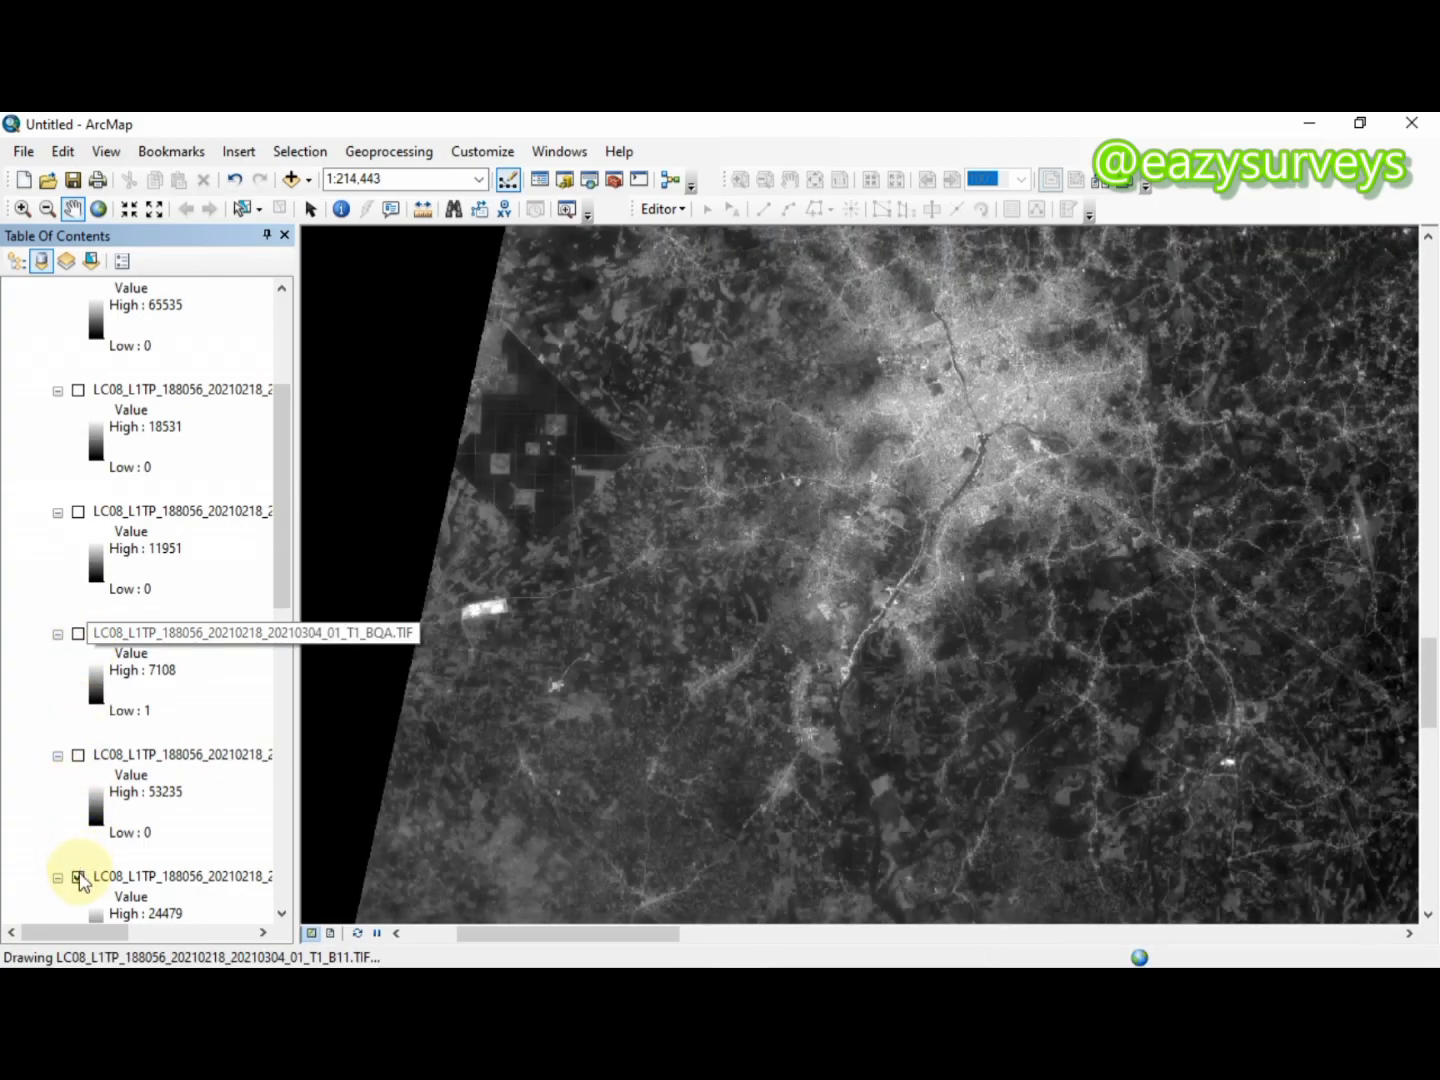
left_click(78, 877)
scroll(80, 842, "down", 6)
left_click(78, 752)
scroll(78, 755, "down", 8)
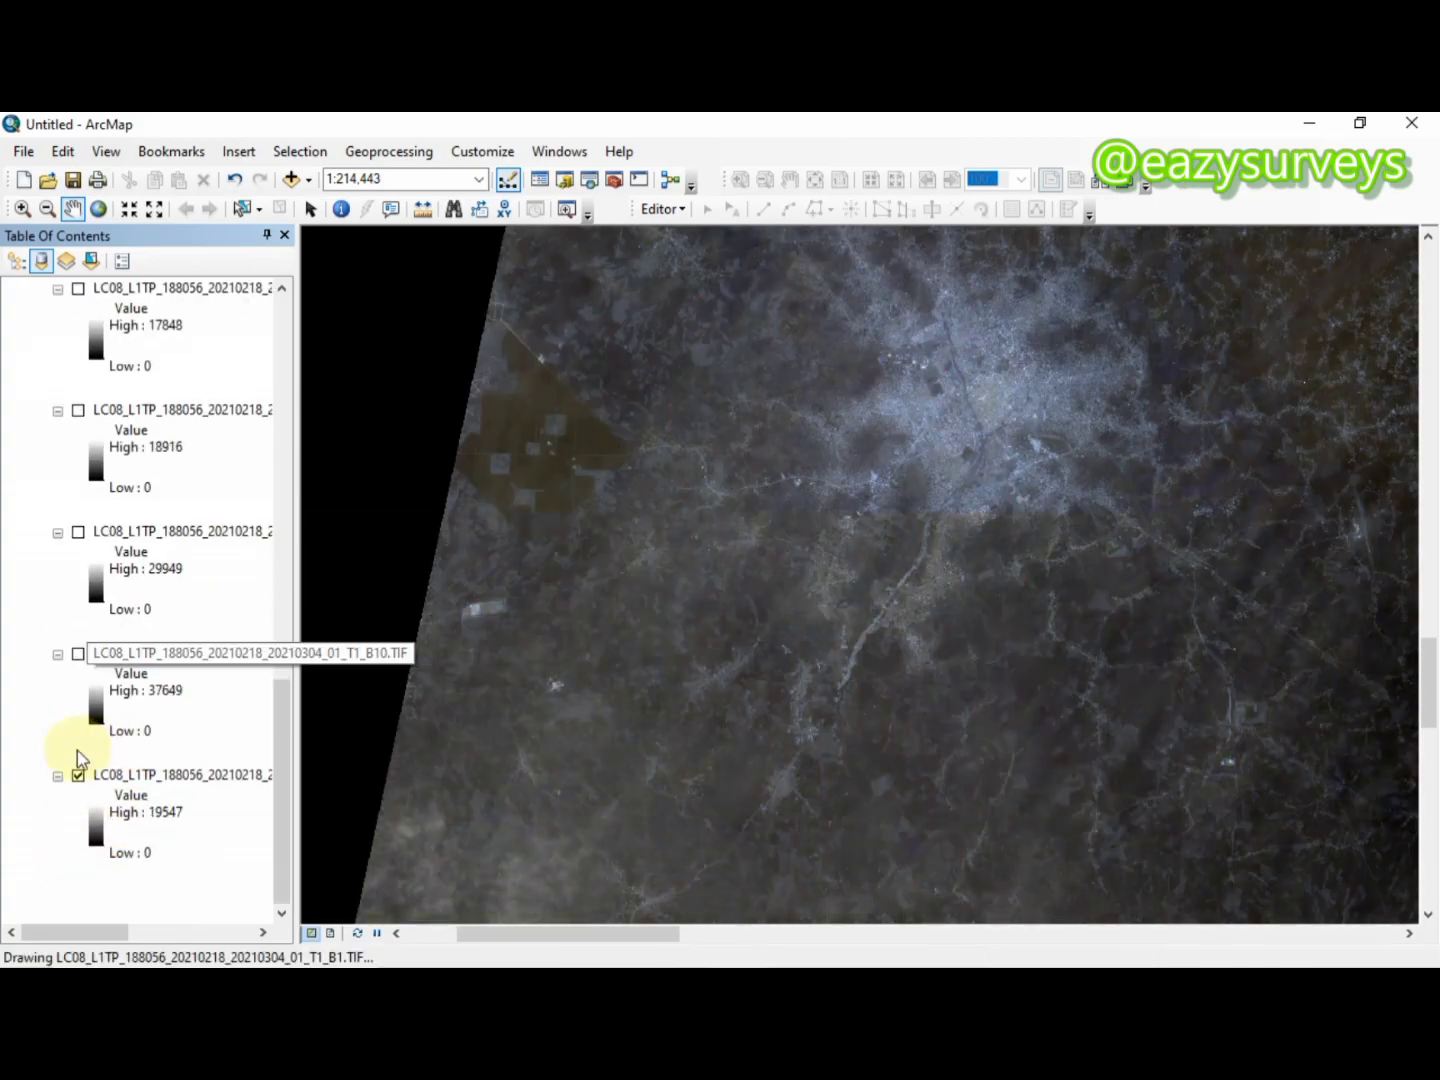
left_click(80, 775)
- Collapse the legends of all twelve LC08 band layers and select the BAND composite layer
scroll(82, 758, "up", 15)
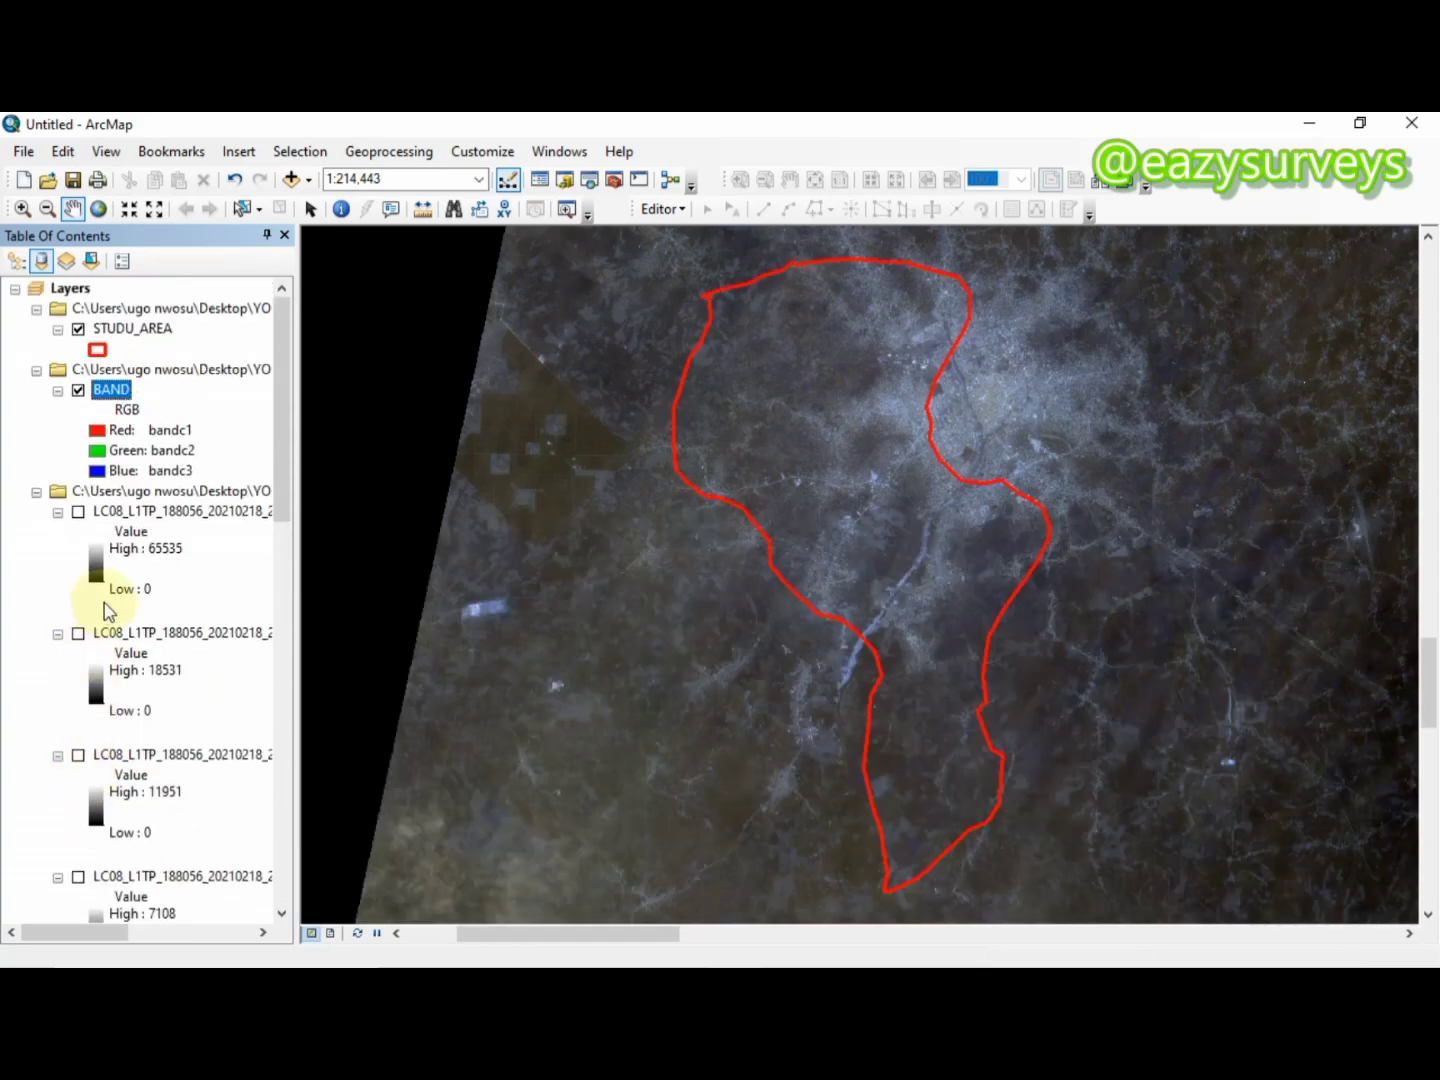
left_click(58, 512)
left_click(58, 531)
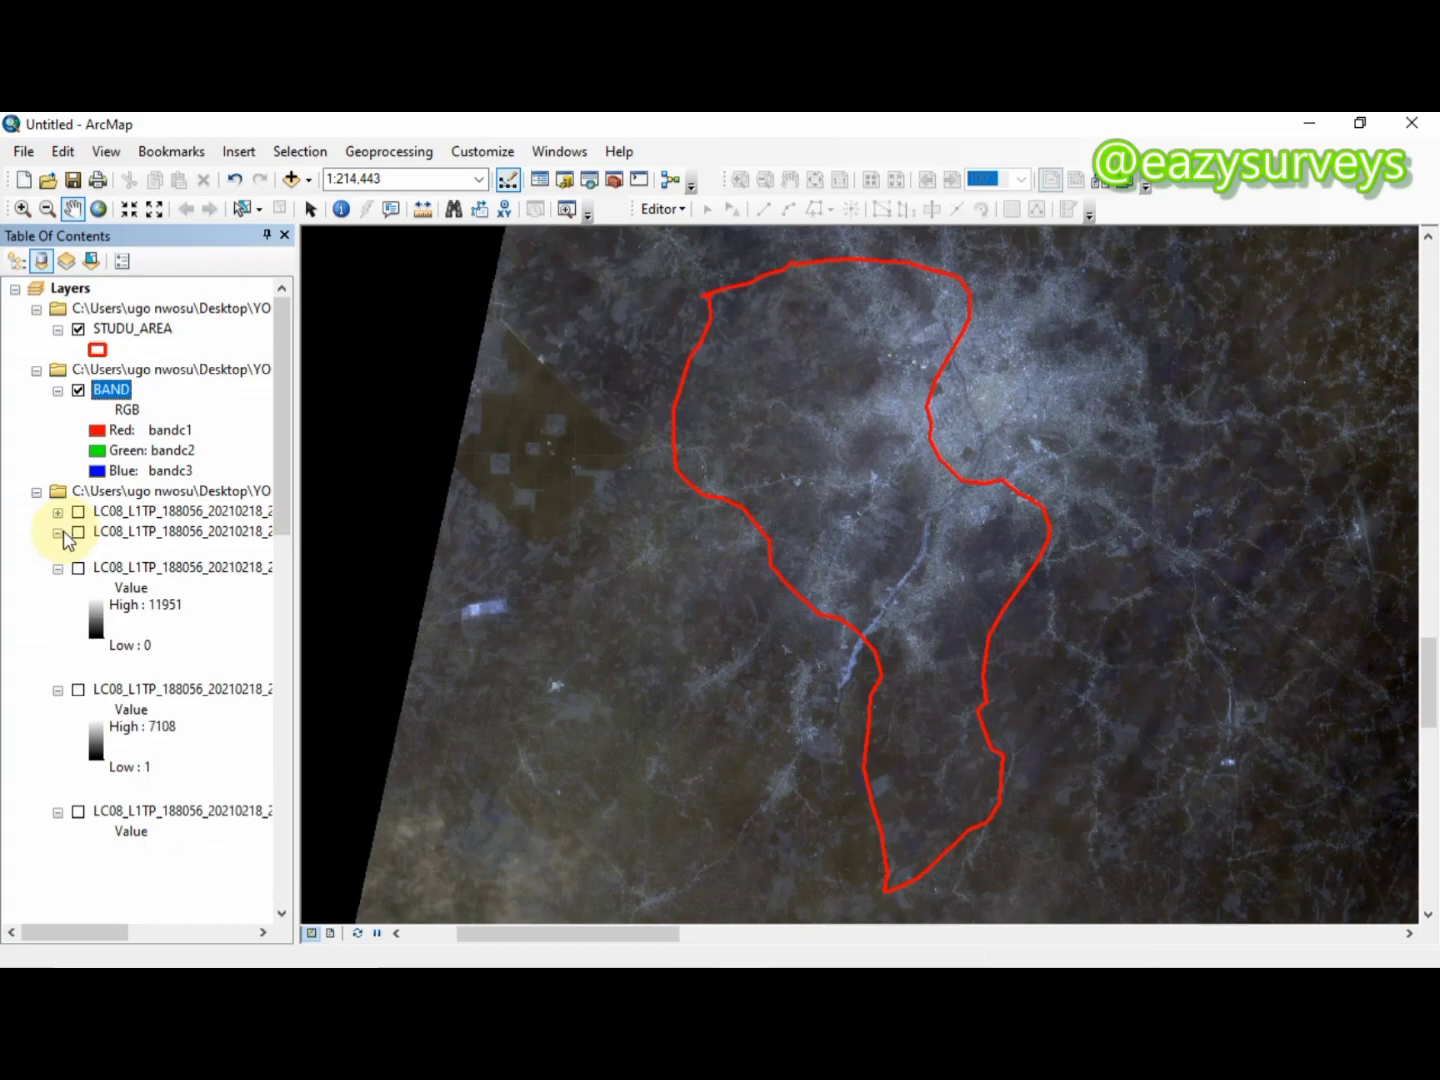
left_click(58, 552)
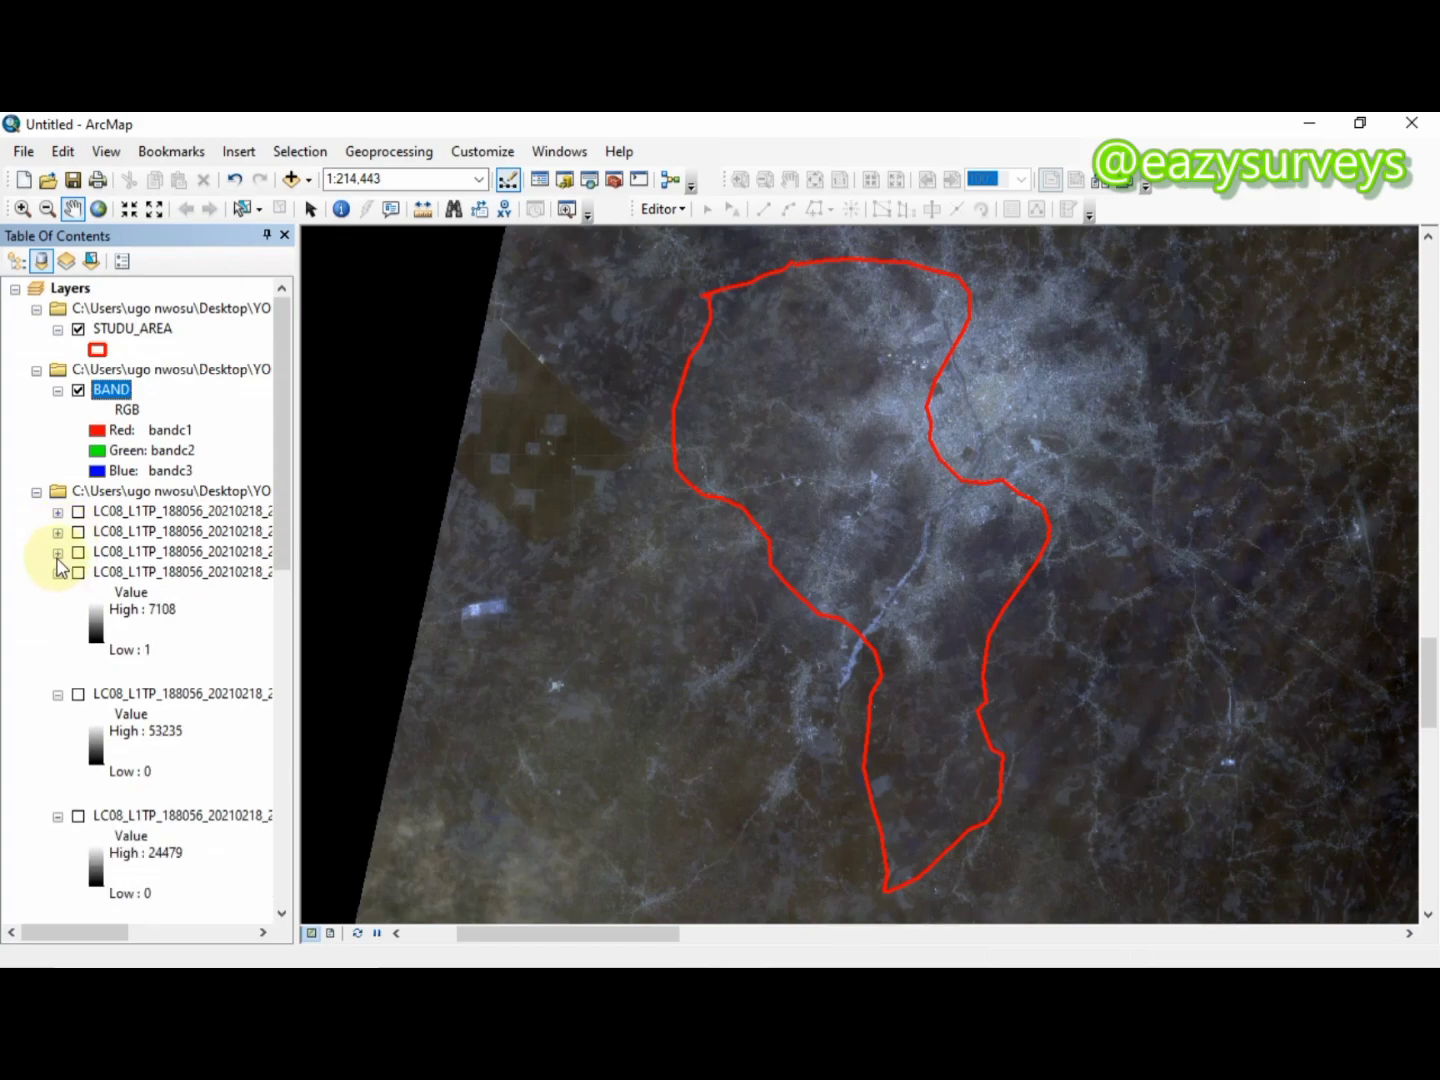
left_click(58, 693)
left_click(58, 714)
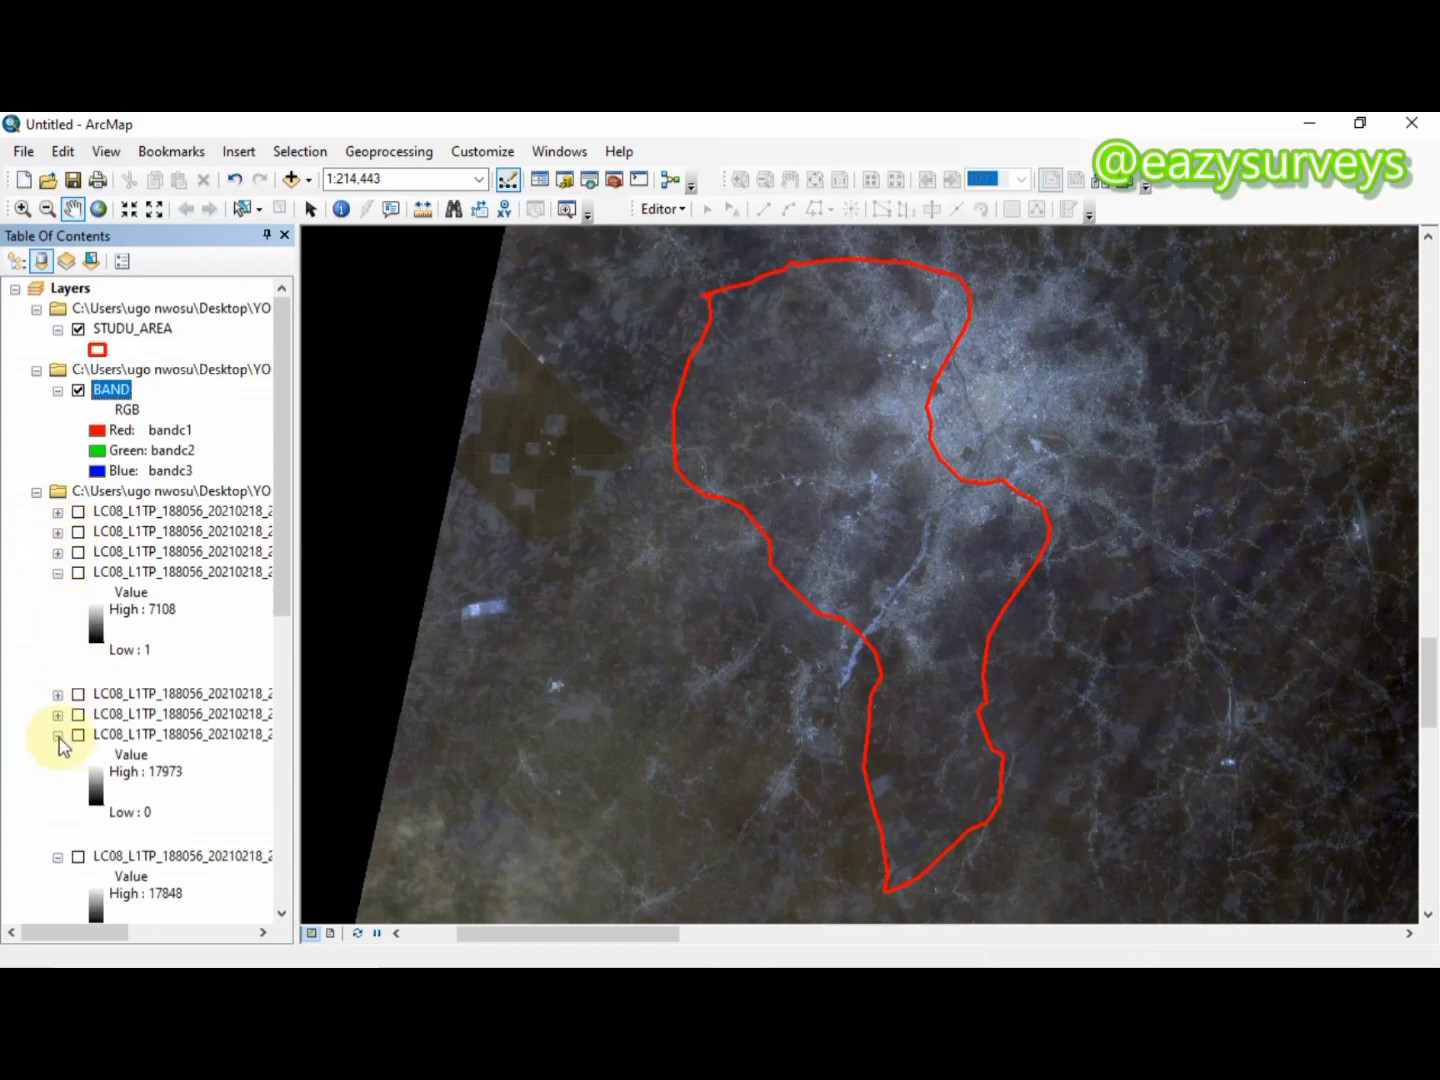
left_click(58, 736)
left_click(58, 573)
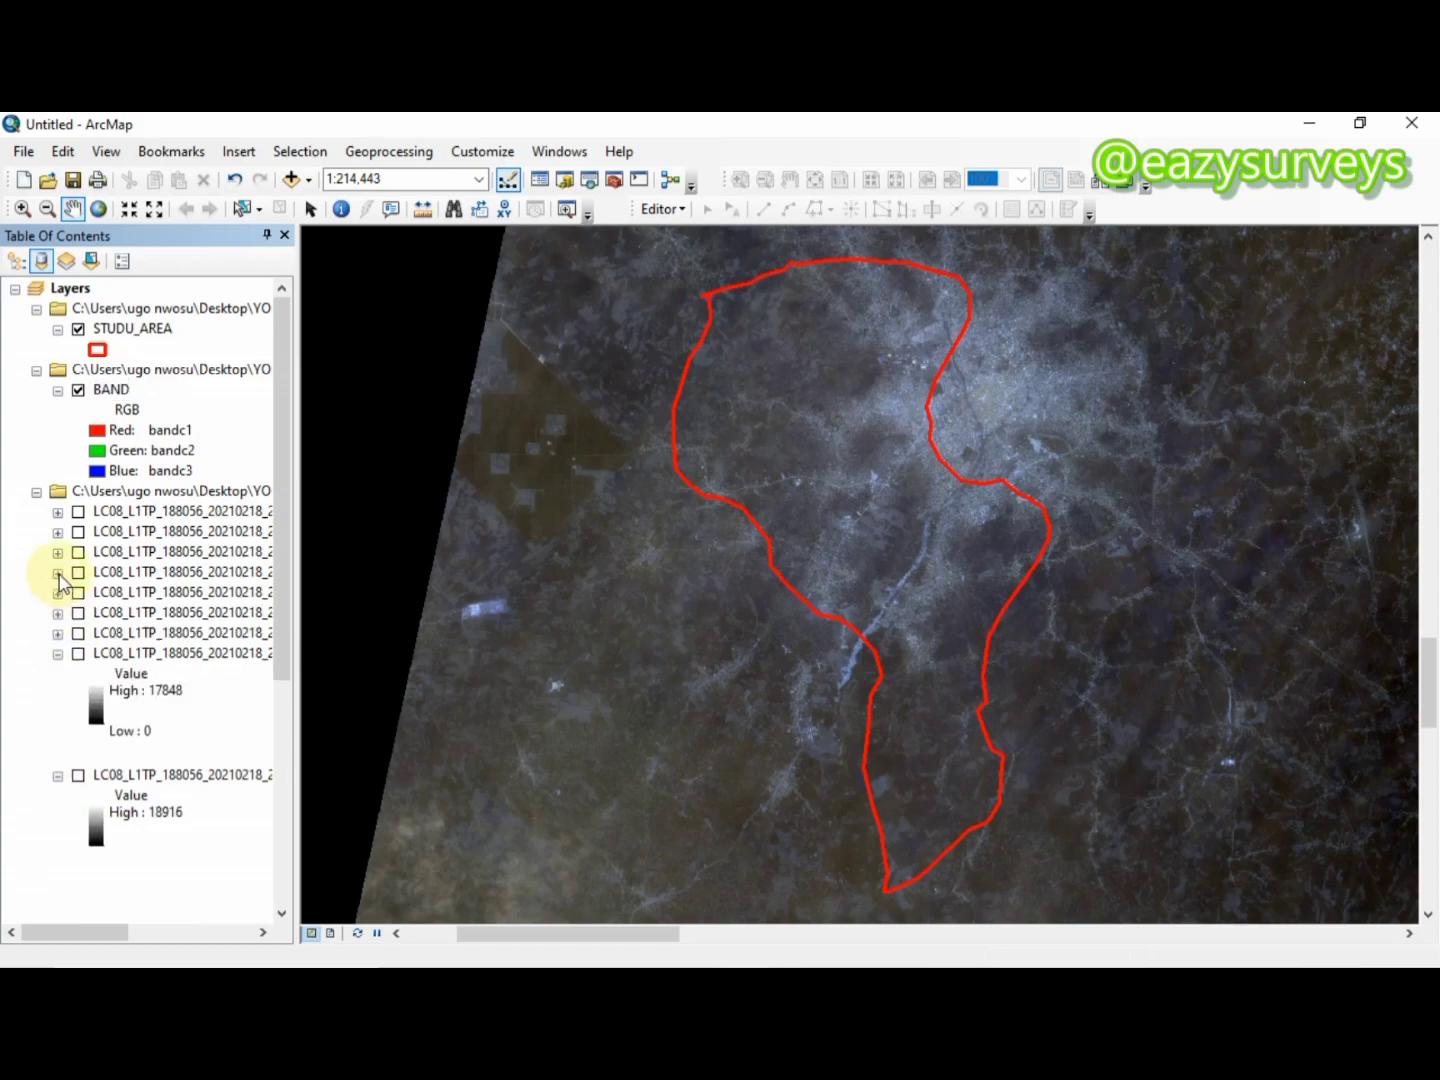
left_click(58, 653)
left_click(58, 673)
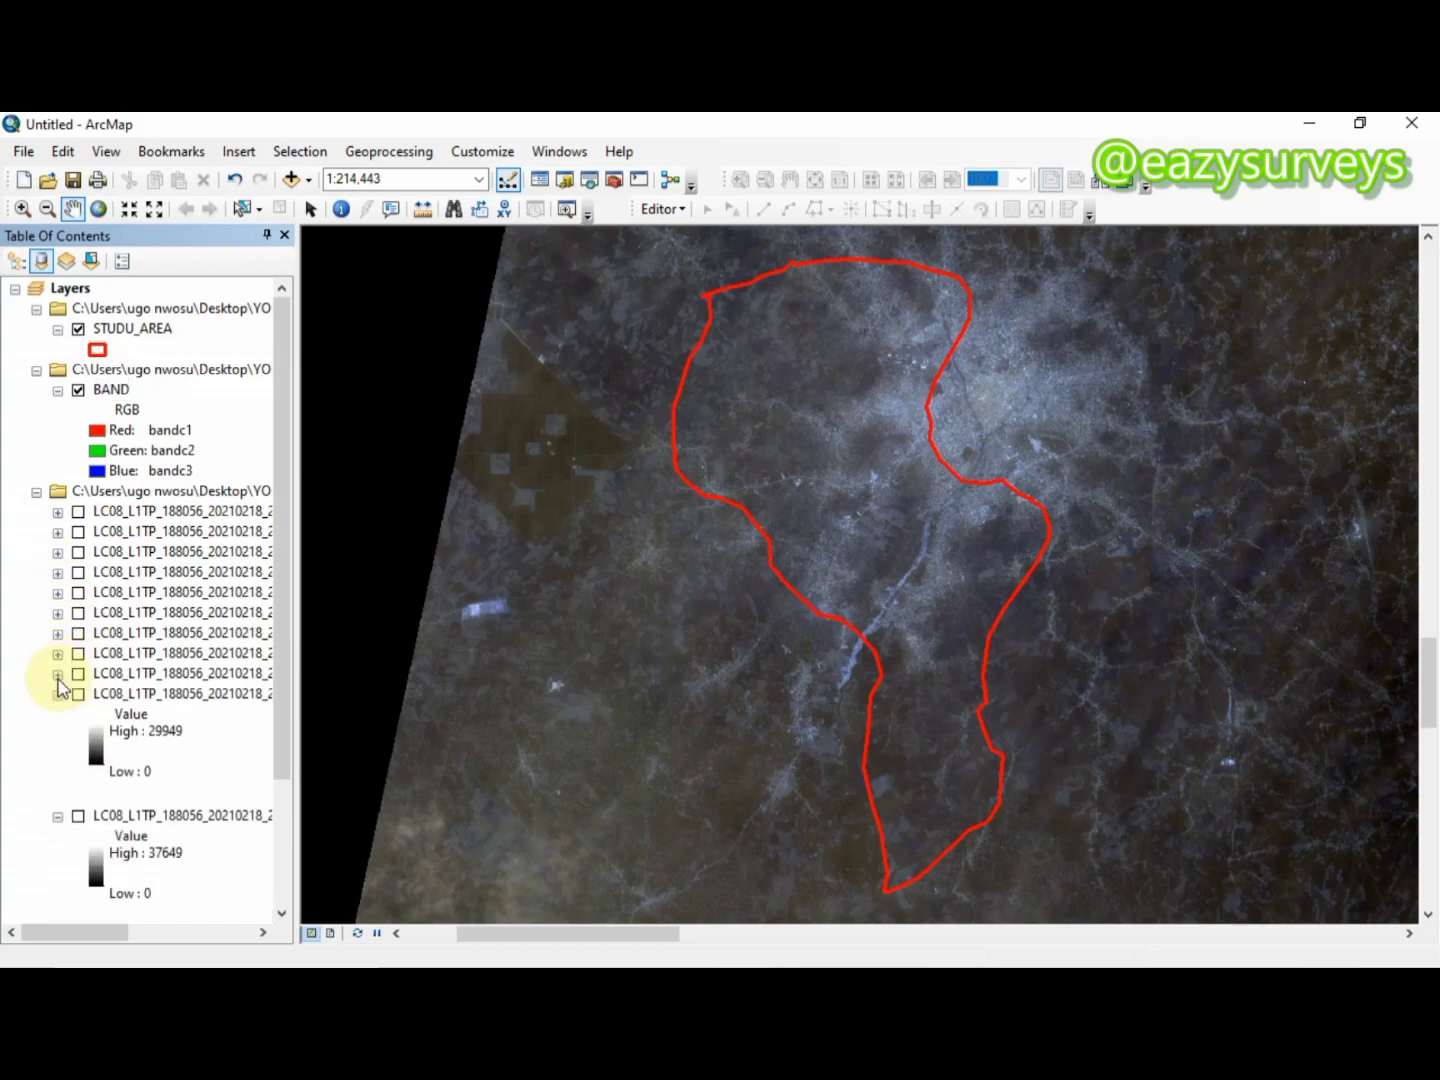
left_click(58, 693)
left_click(58, 714)
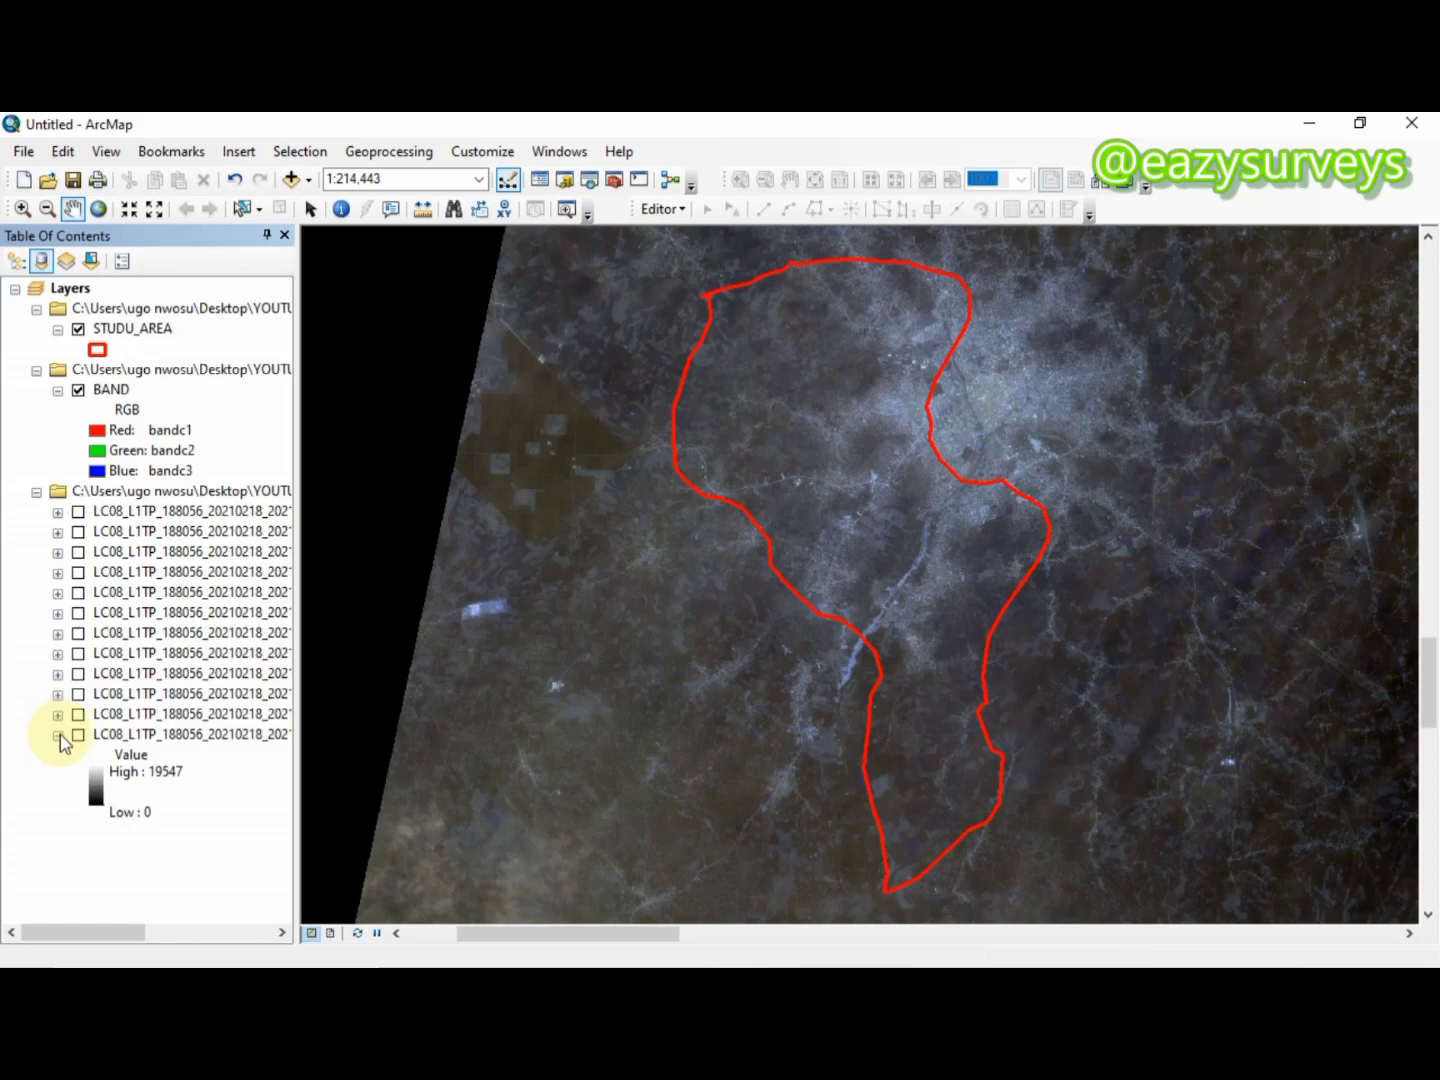
left_click(58, 736)
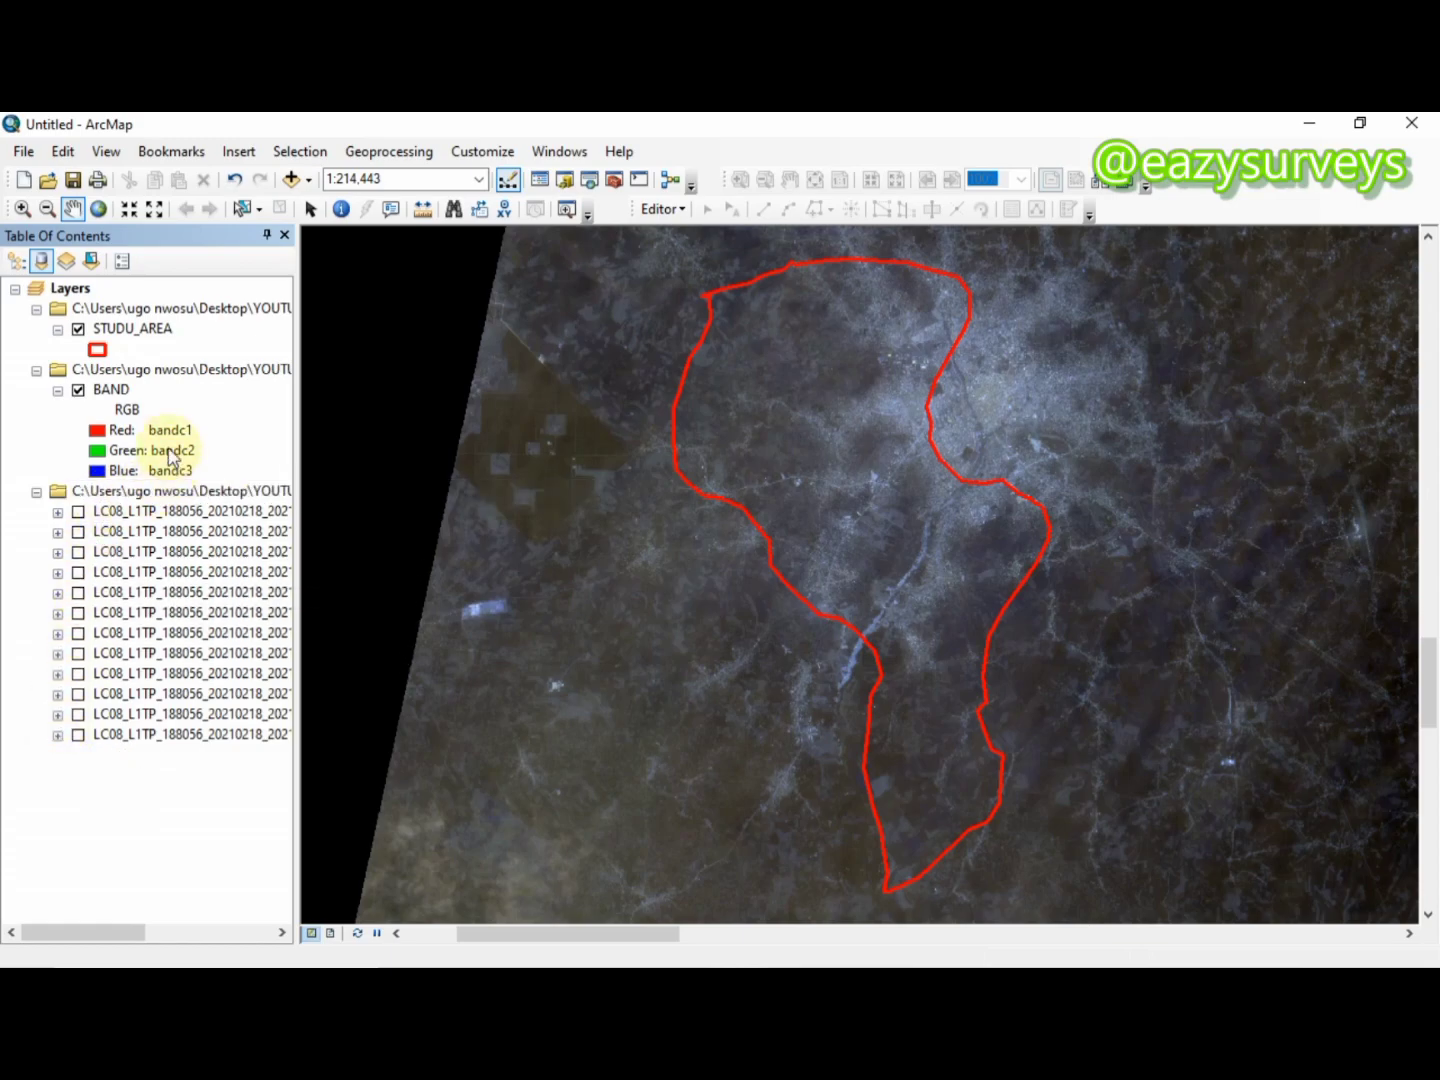
left_click(111, 389)
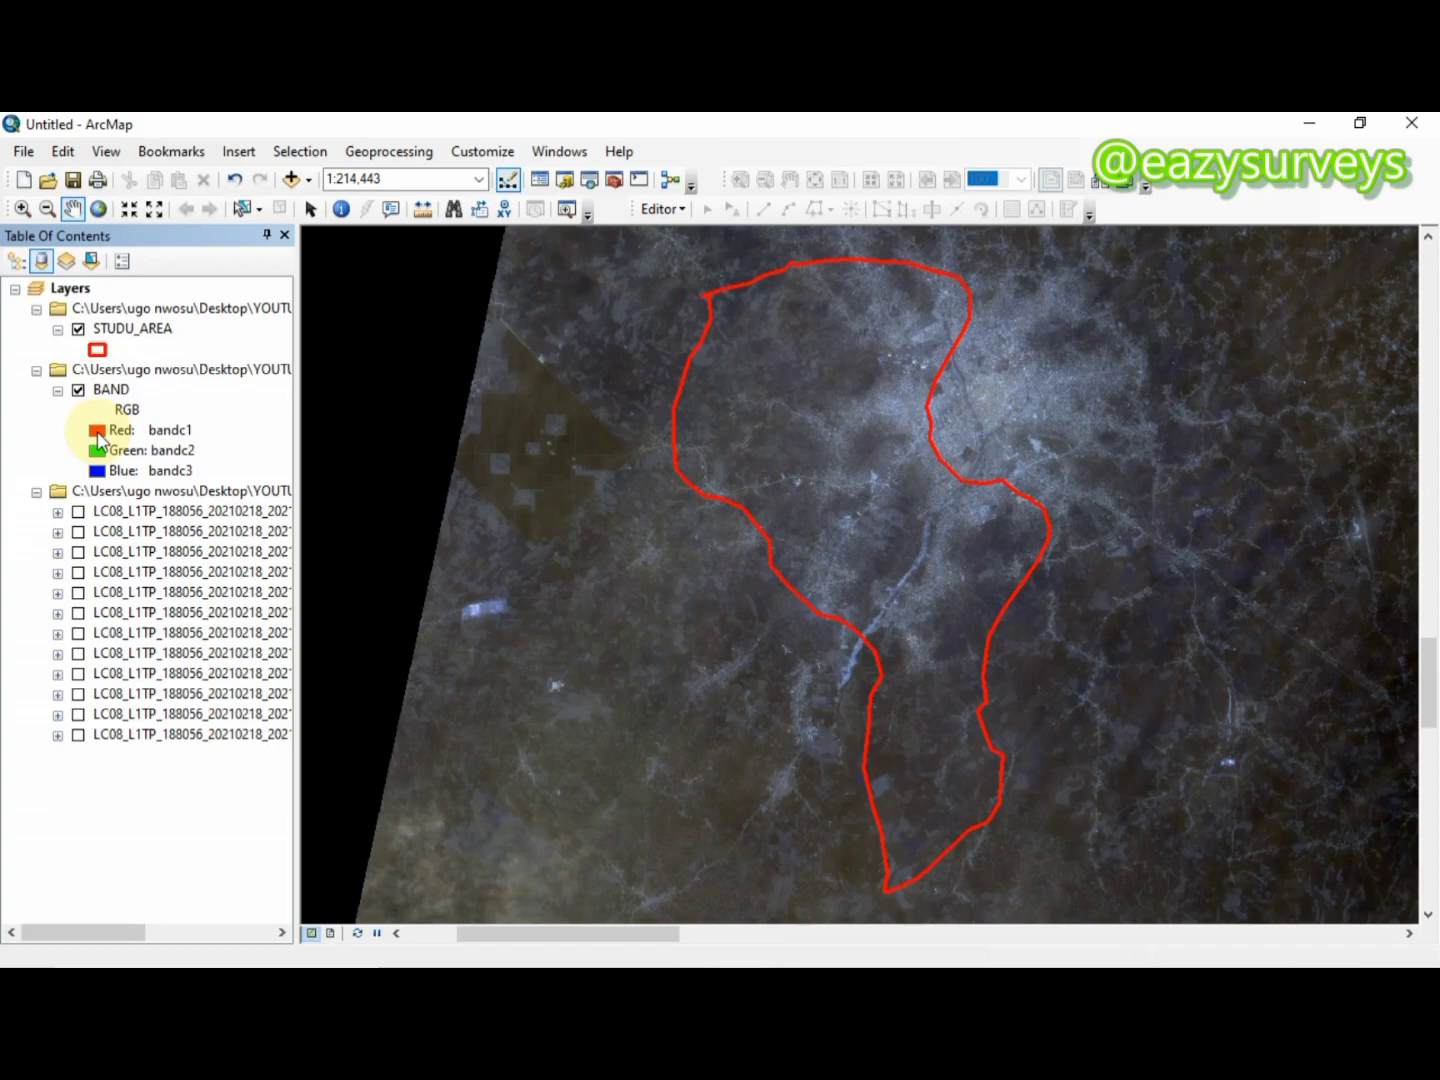
left_click(100, 440)
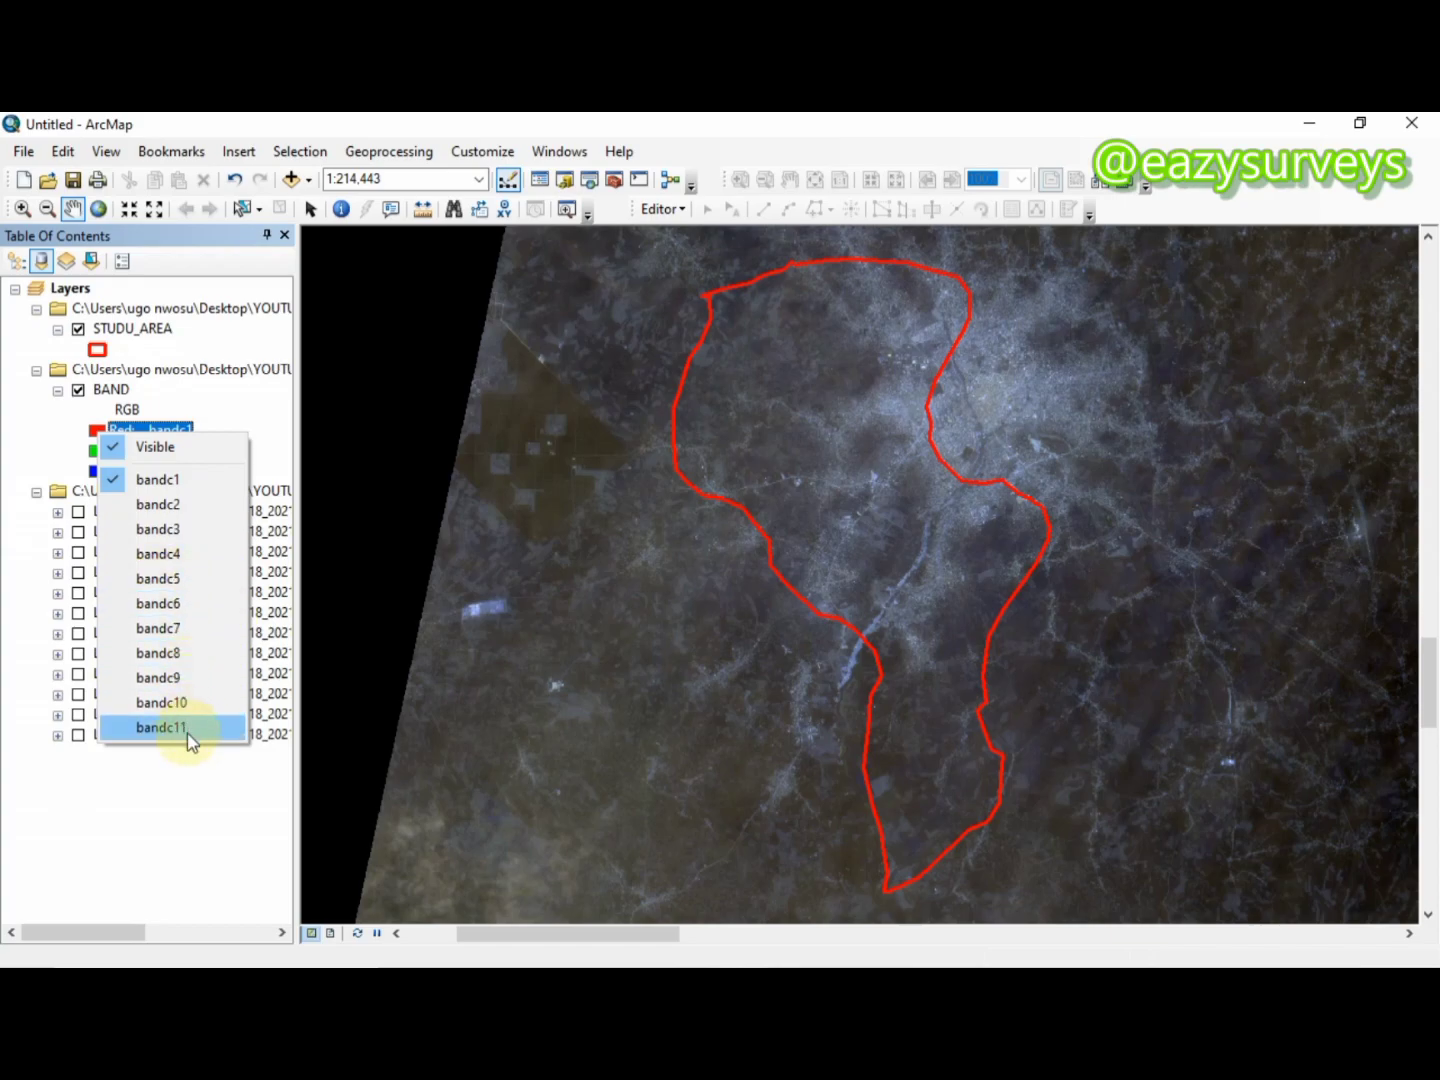
left_click(42, 447)
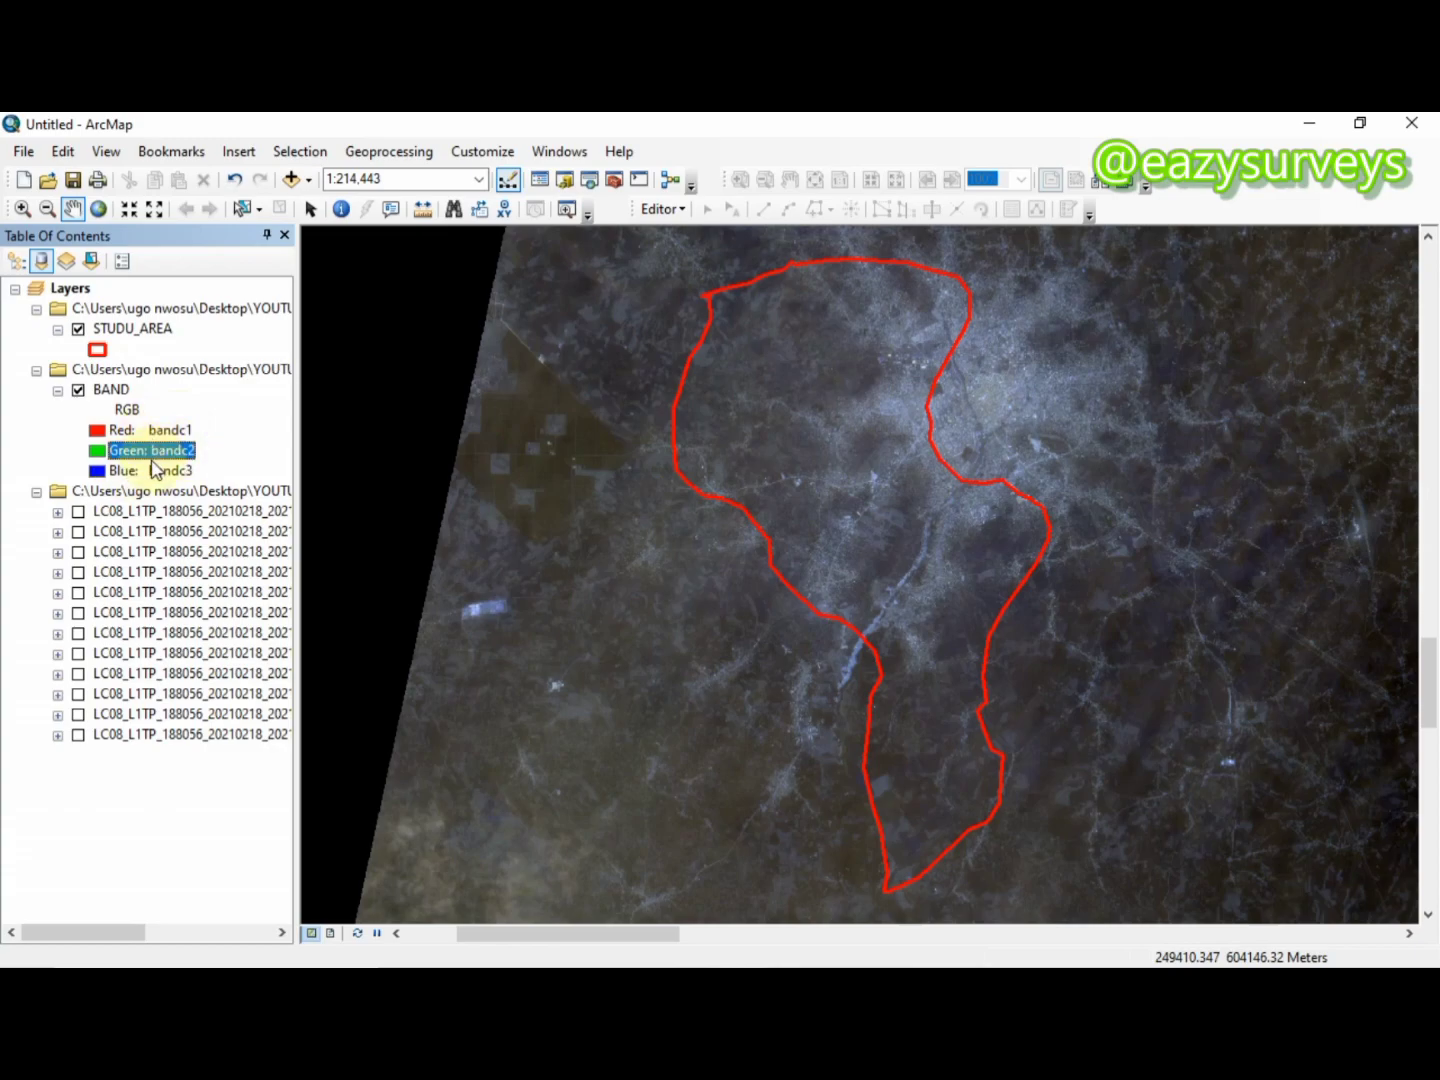
left_click(95, 433)
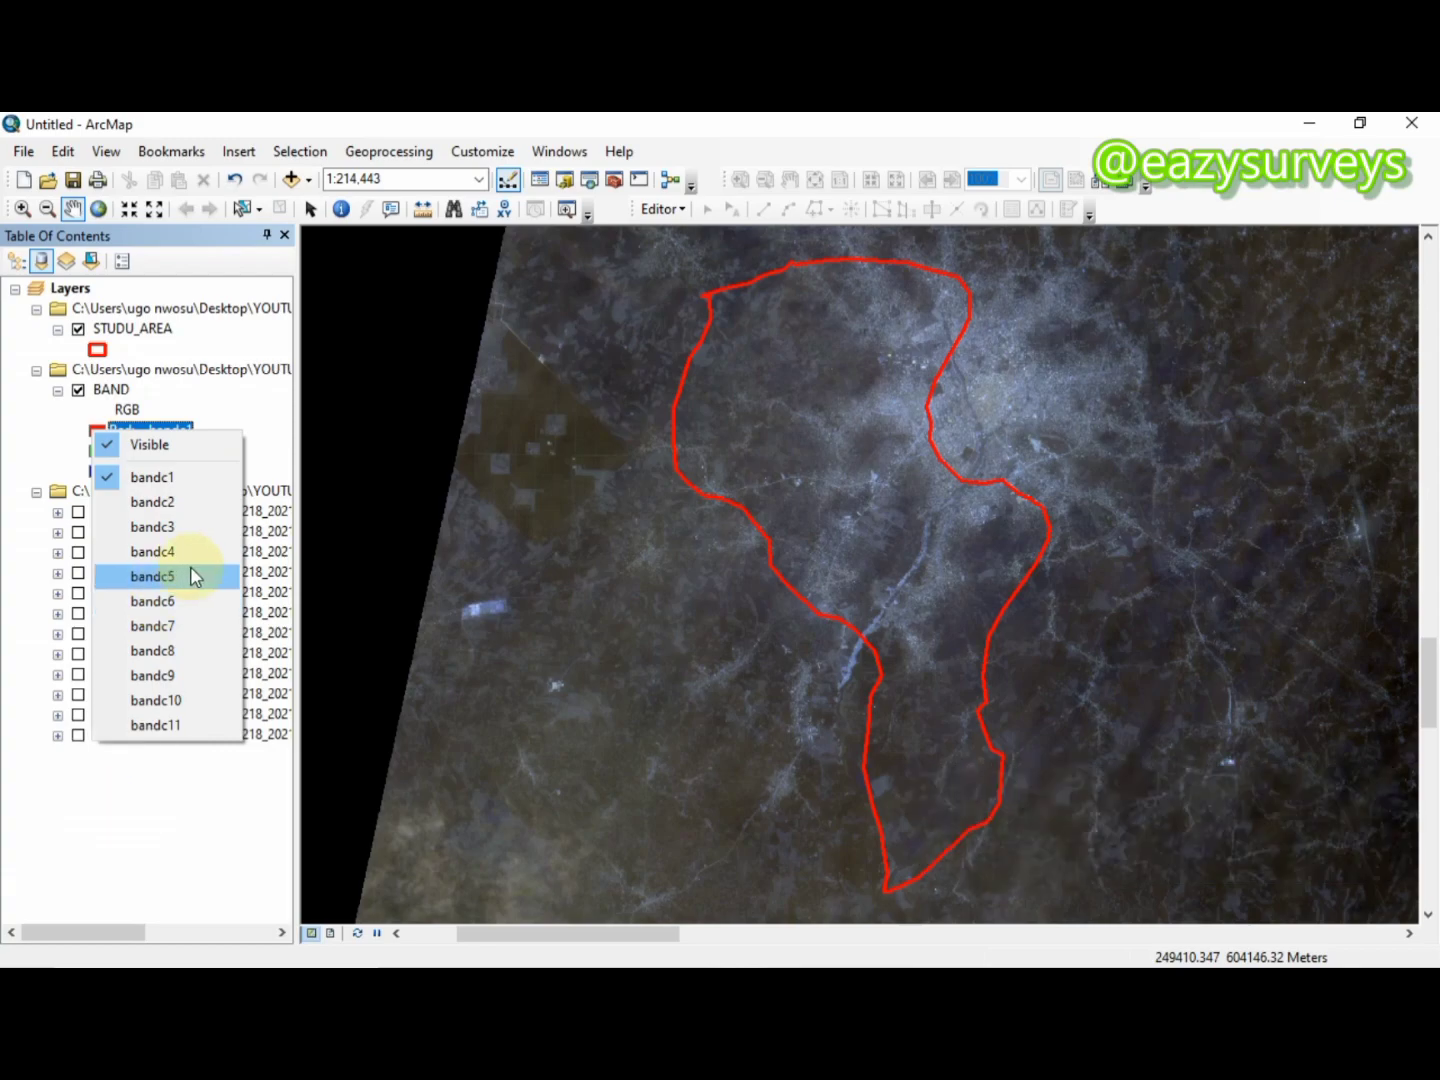
left_click(124, 392)
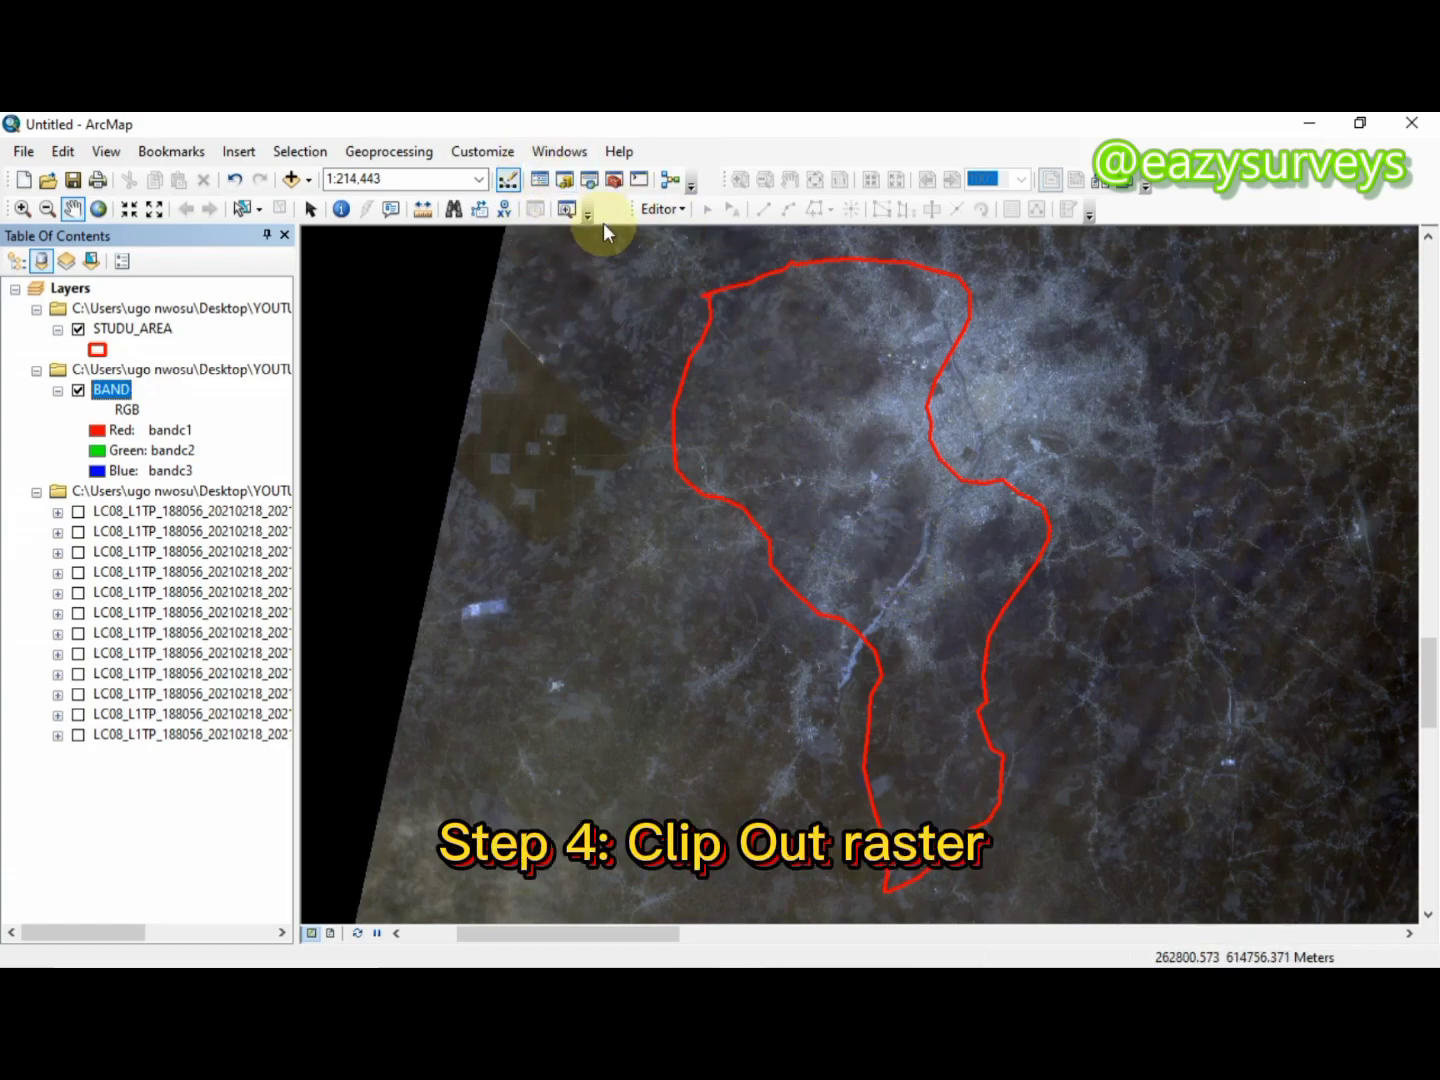
- Search the tools for CLIP instead of COMPOSITE and open Clip (Data Management)
left_click(589, 181)
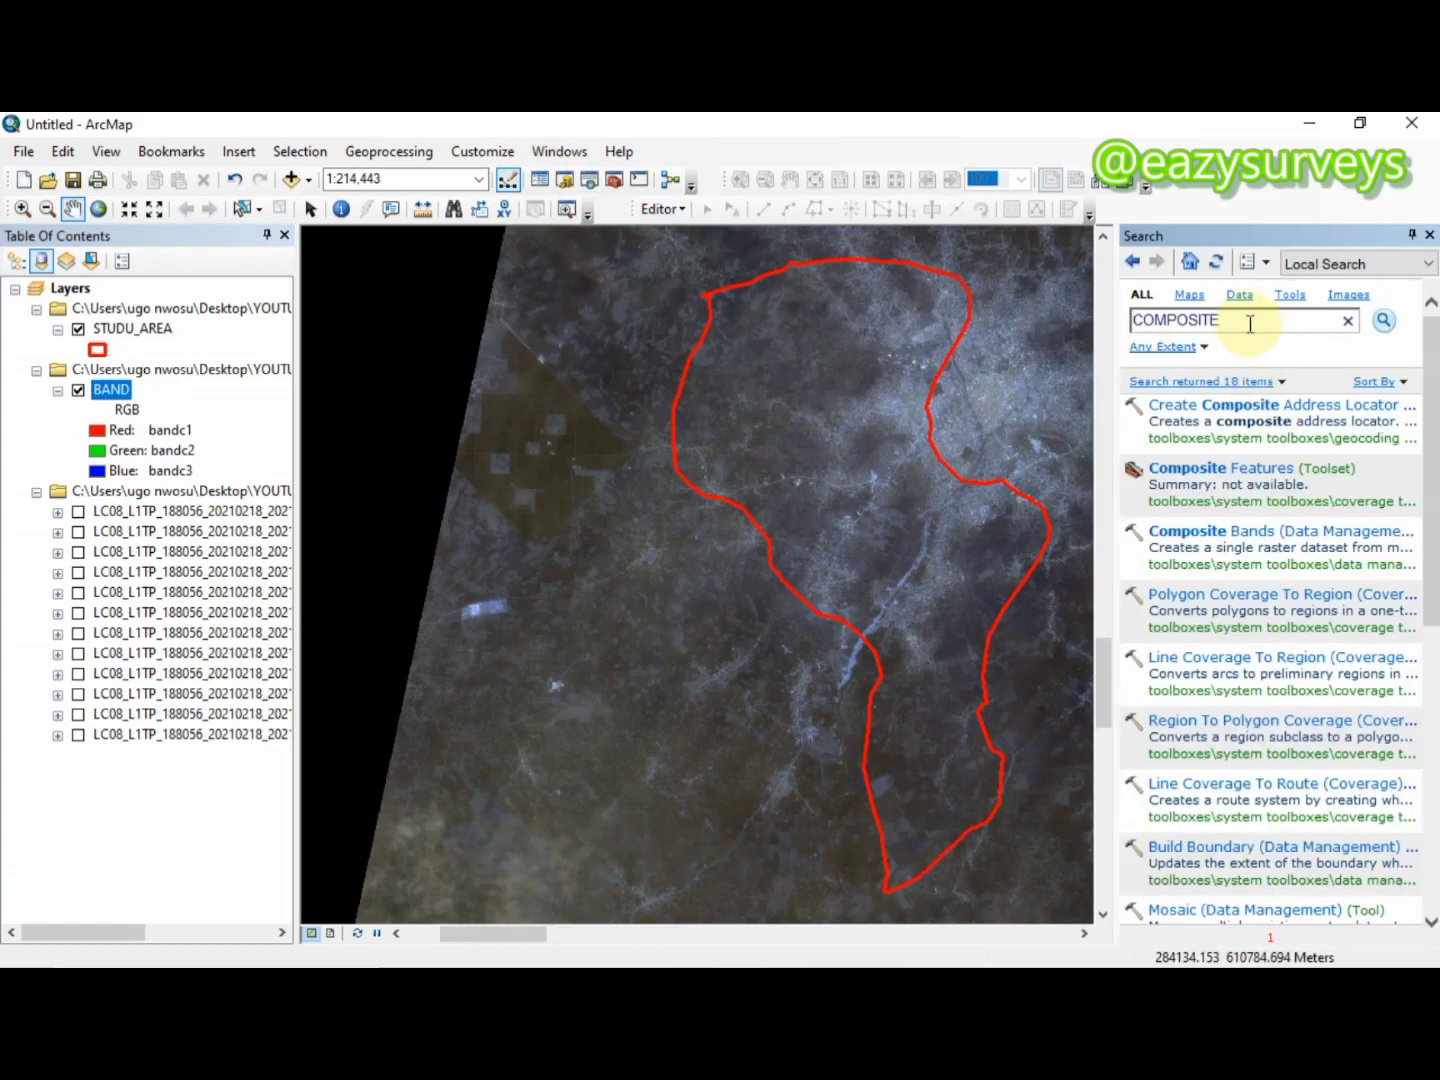
double_click(1150, 318)
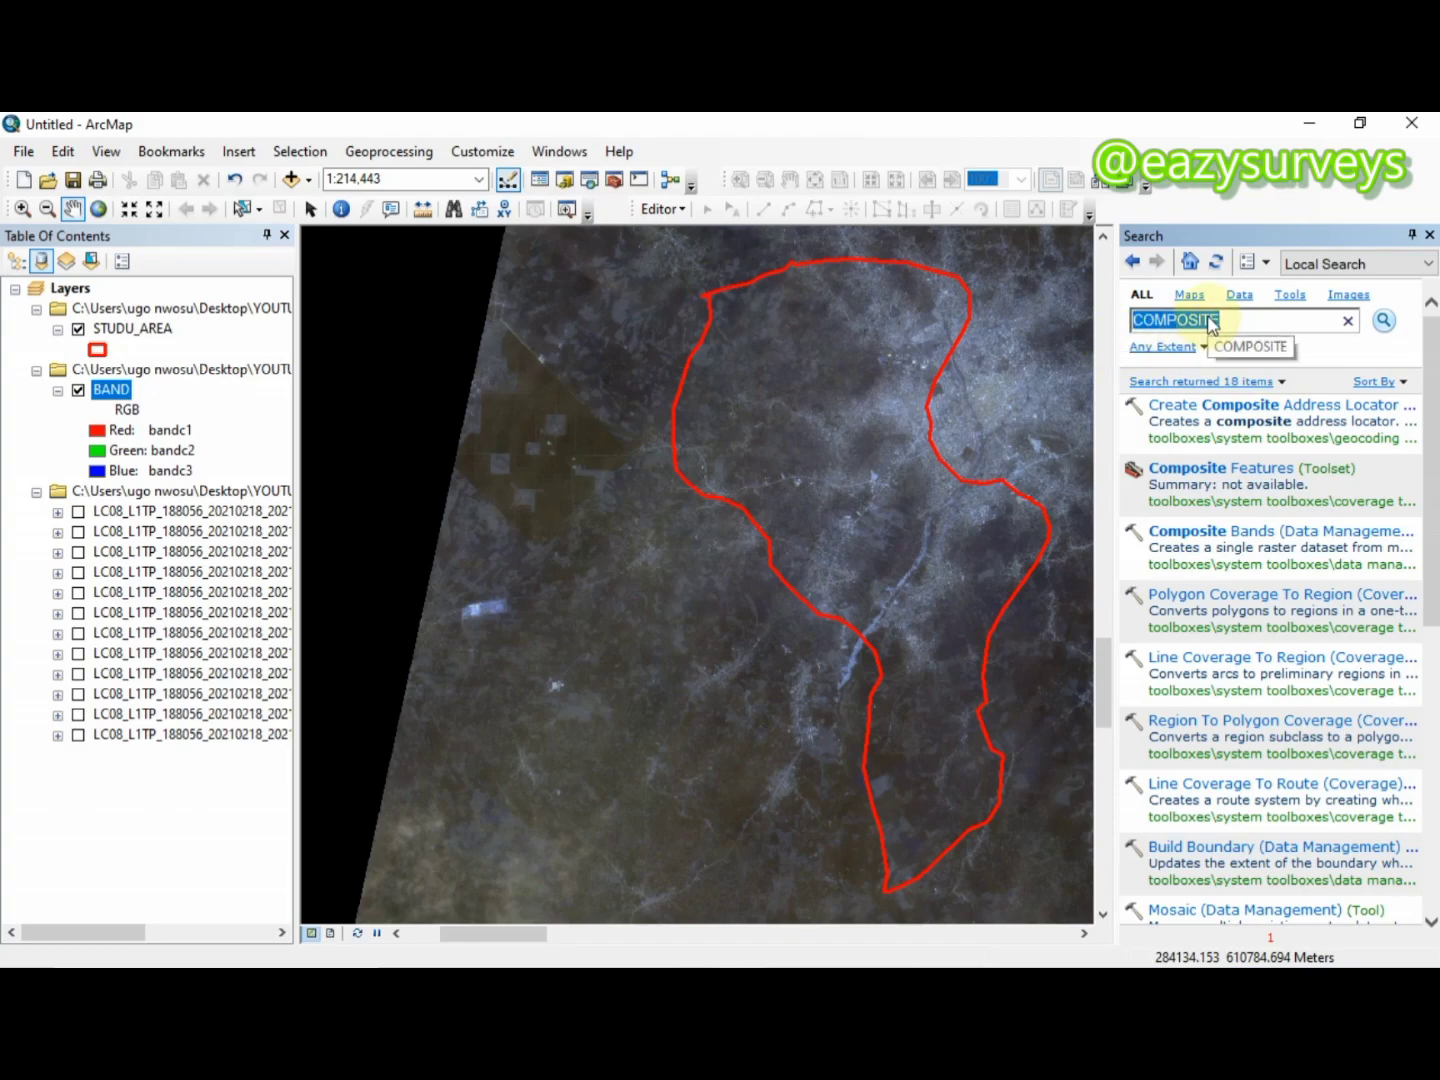
type("CLIP")
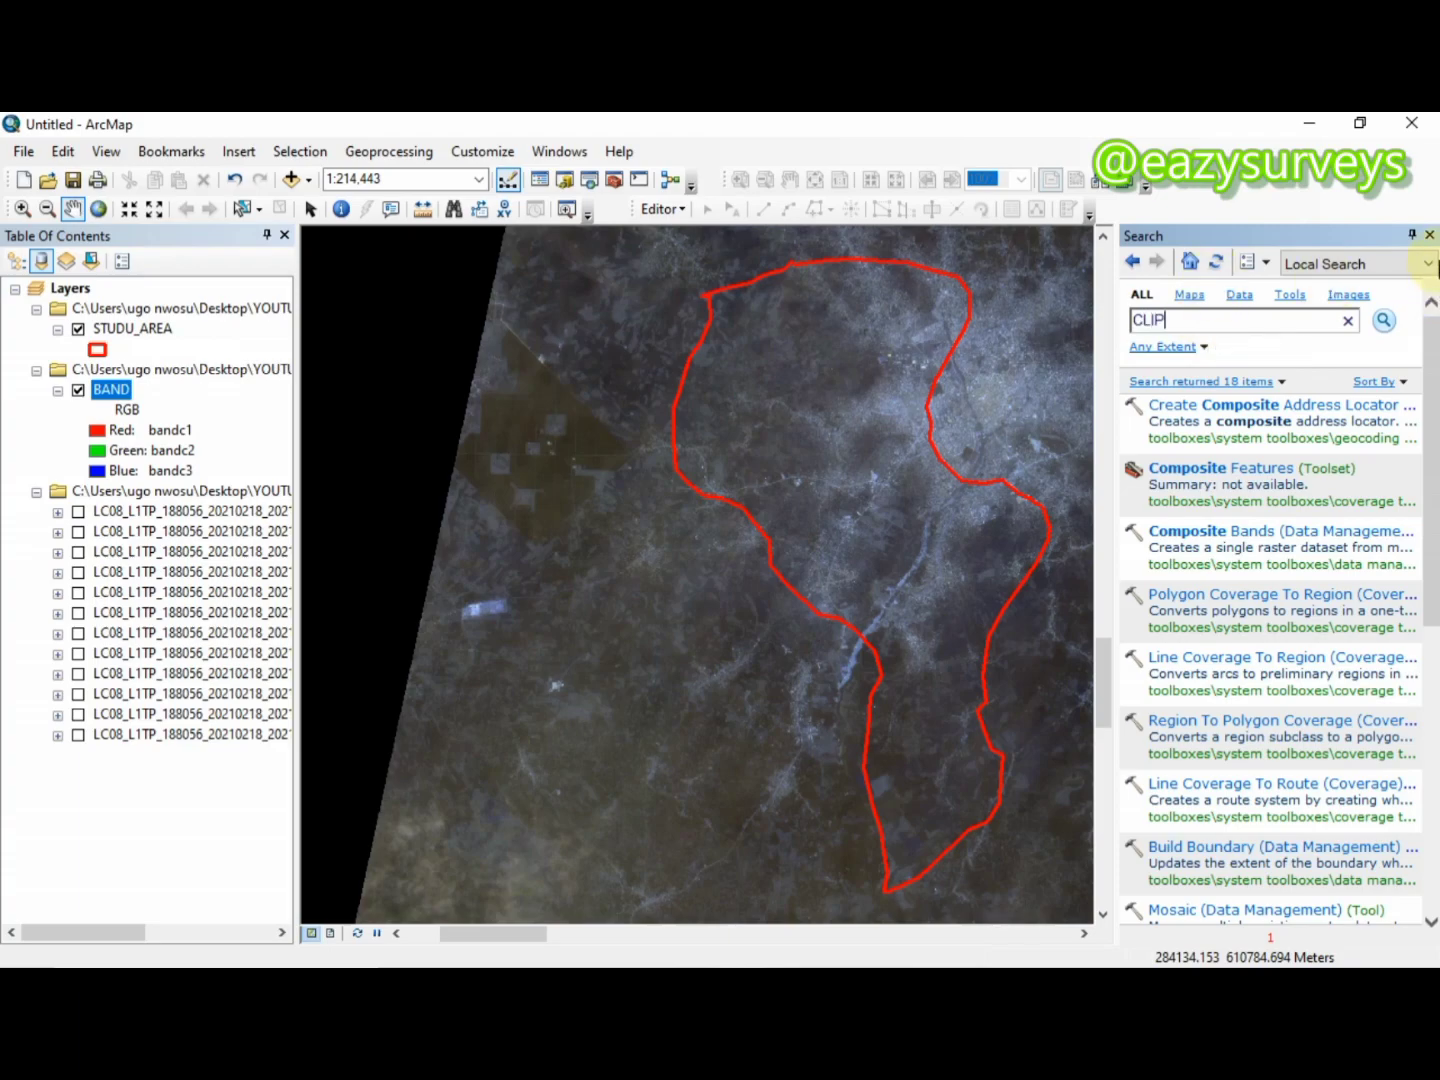
left_click(1384, 320)
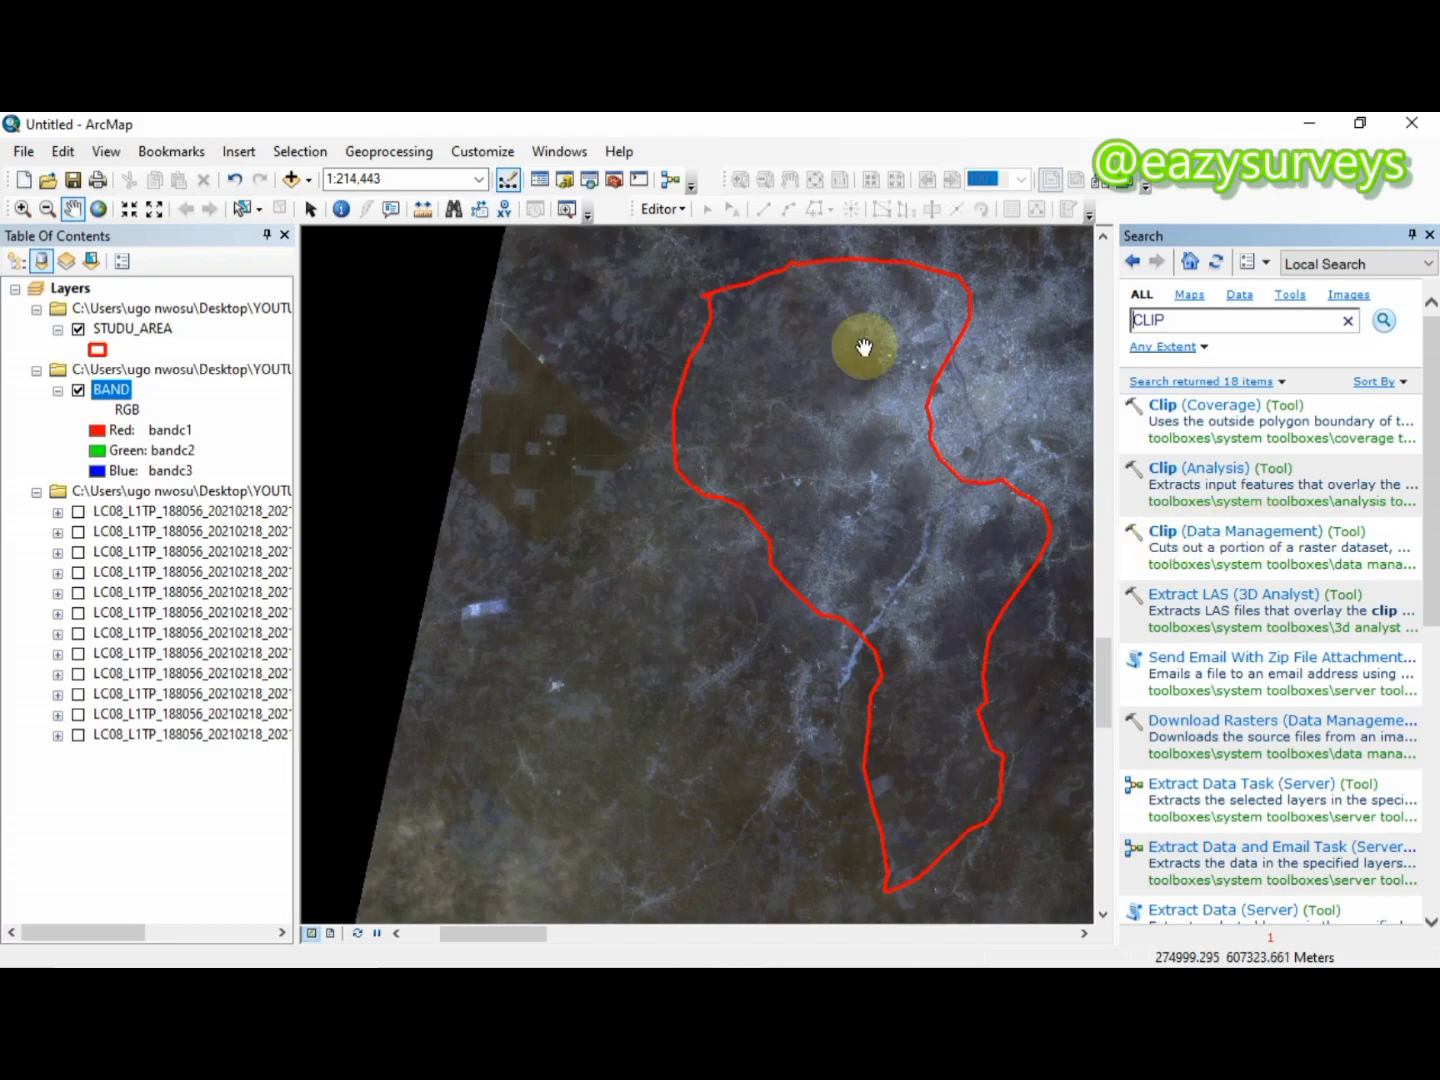
left_click(1249, 532)
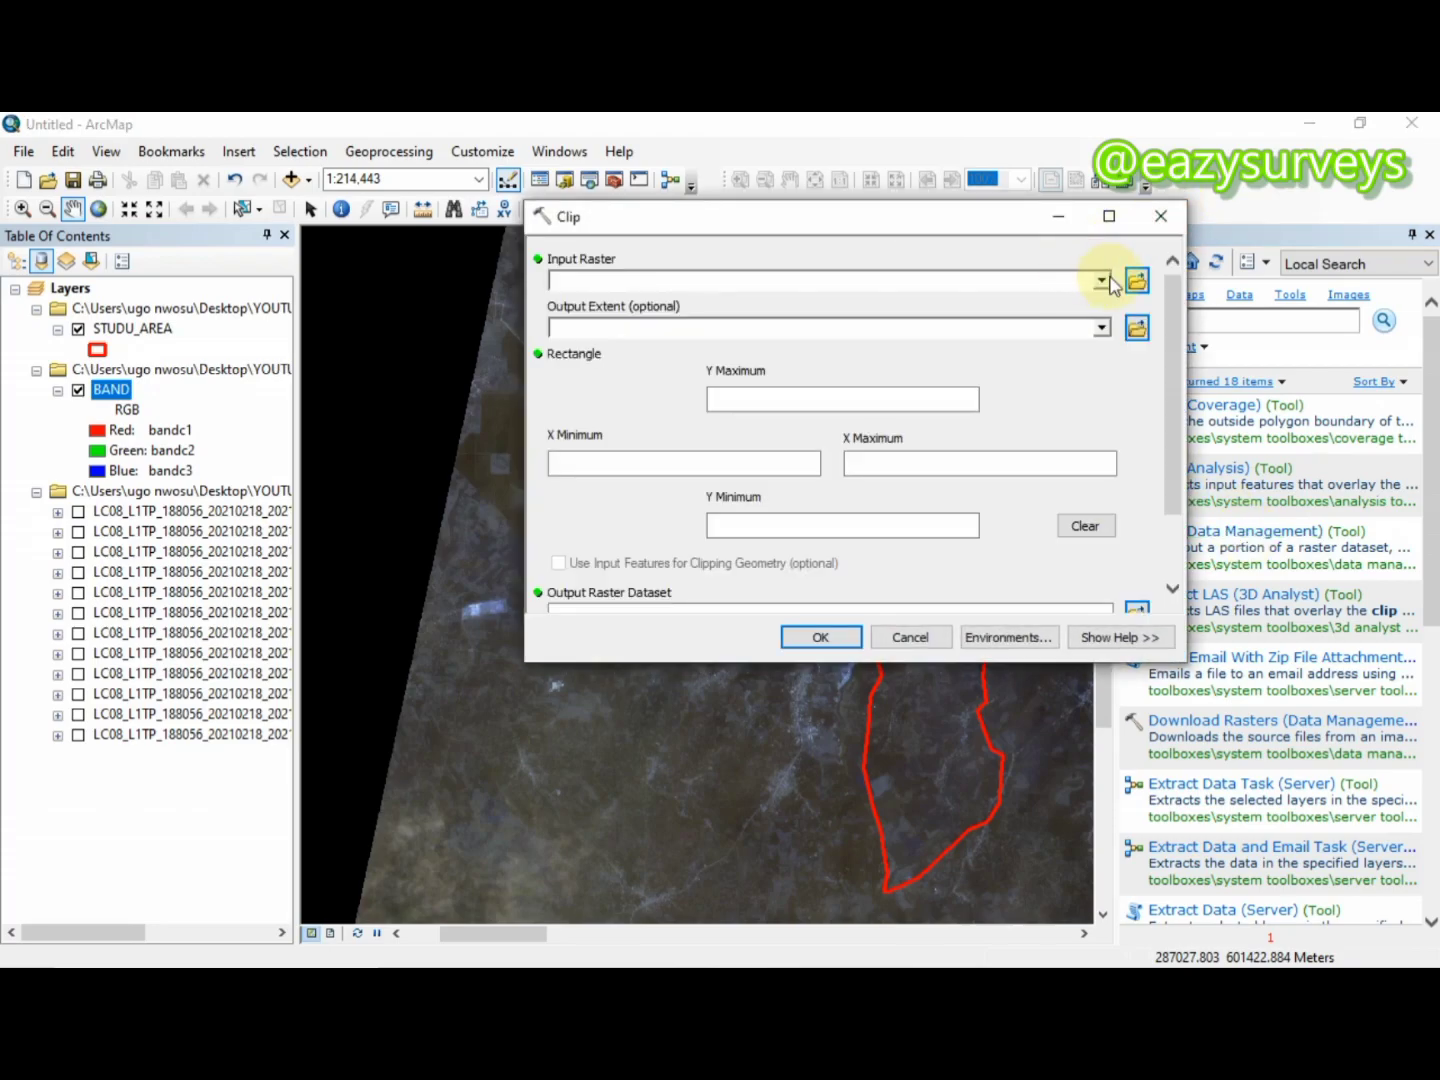
- Clip BAND to the STUDU_AREA extent, using its geometry and keeping the clipping extent
left_click(1104, 283)
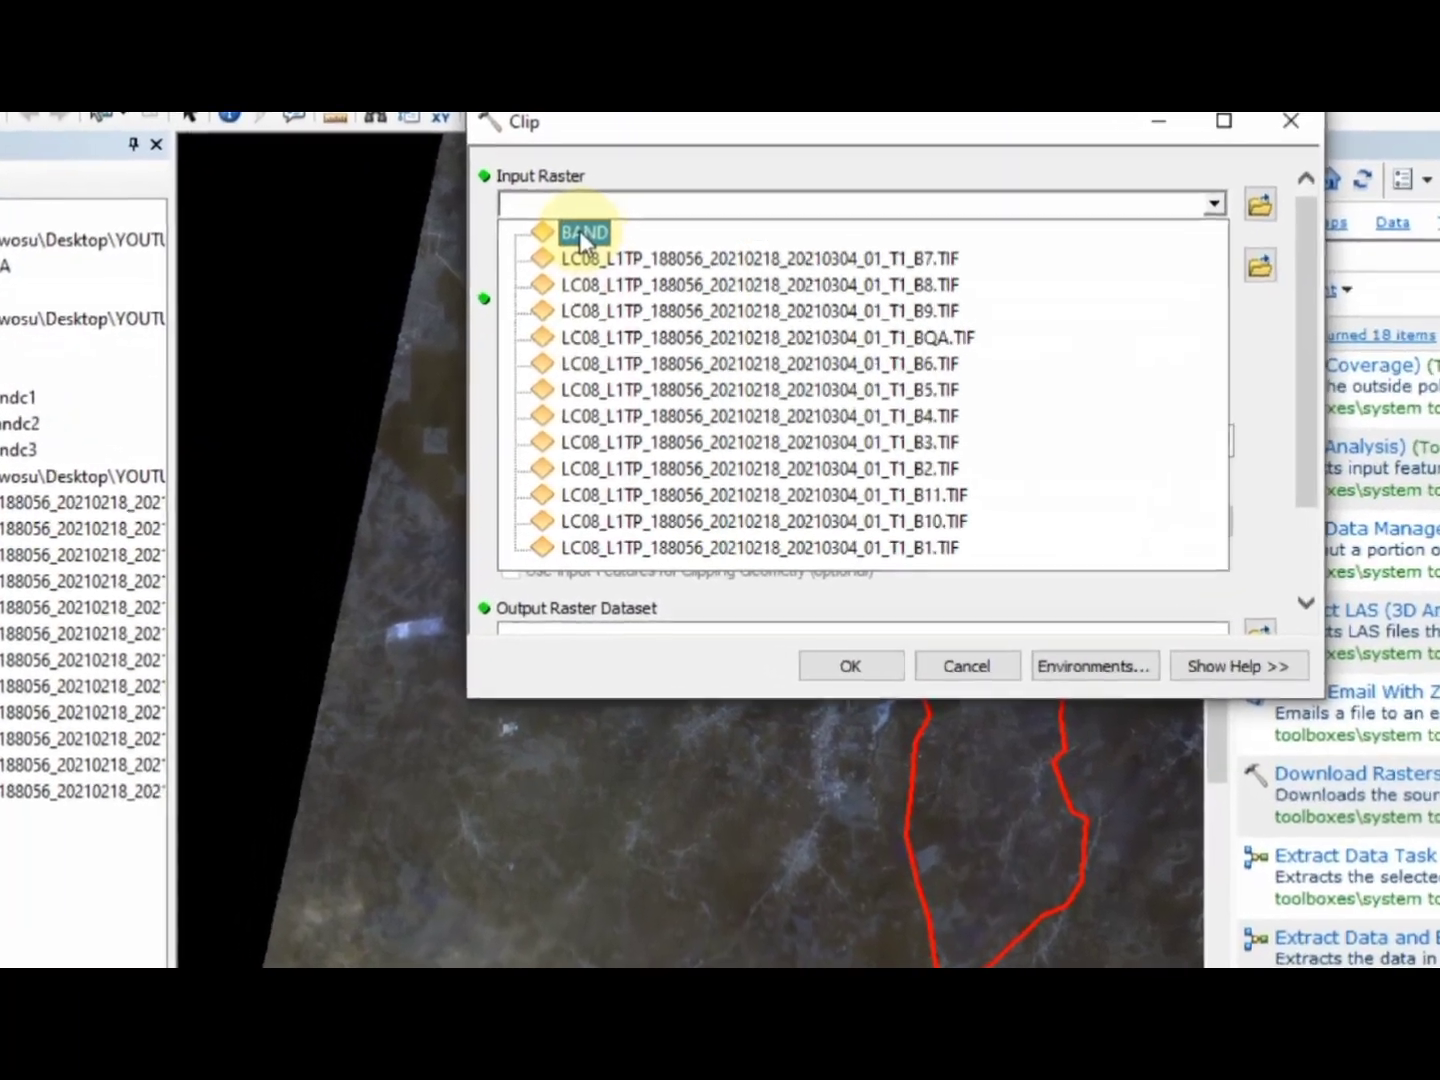
left_click(575, 213)
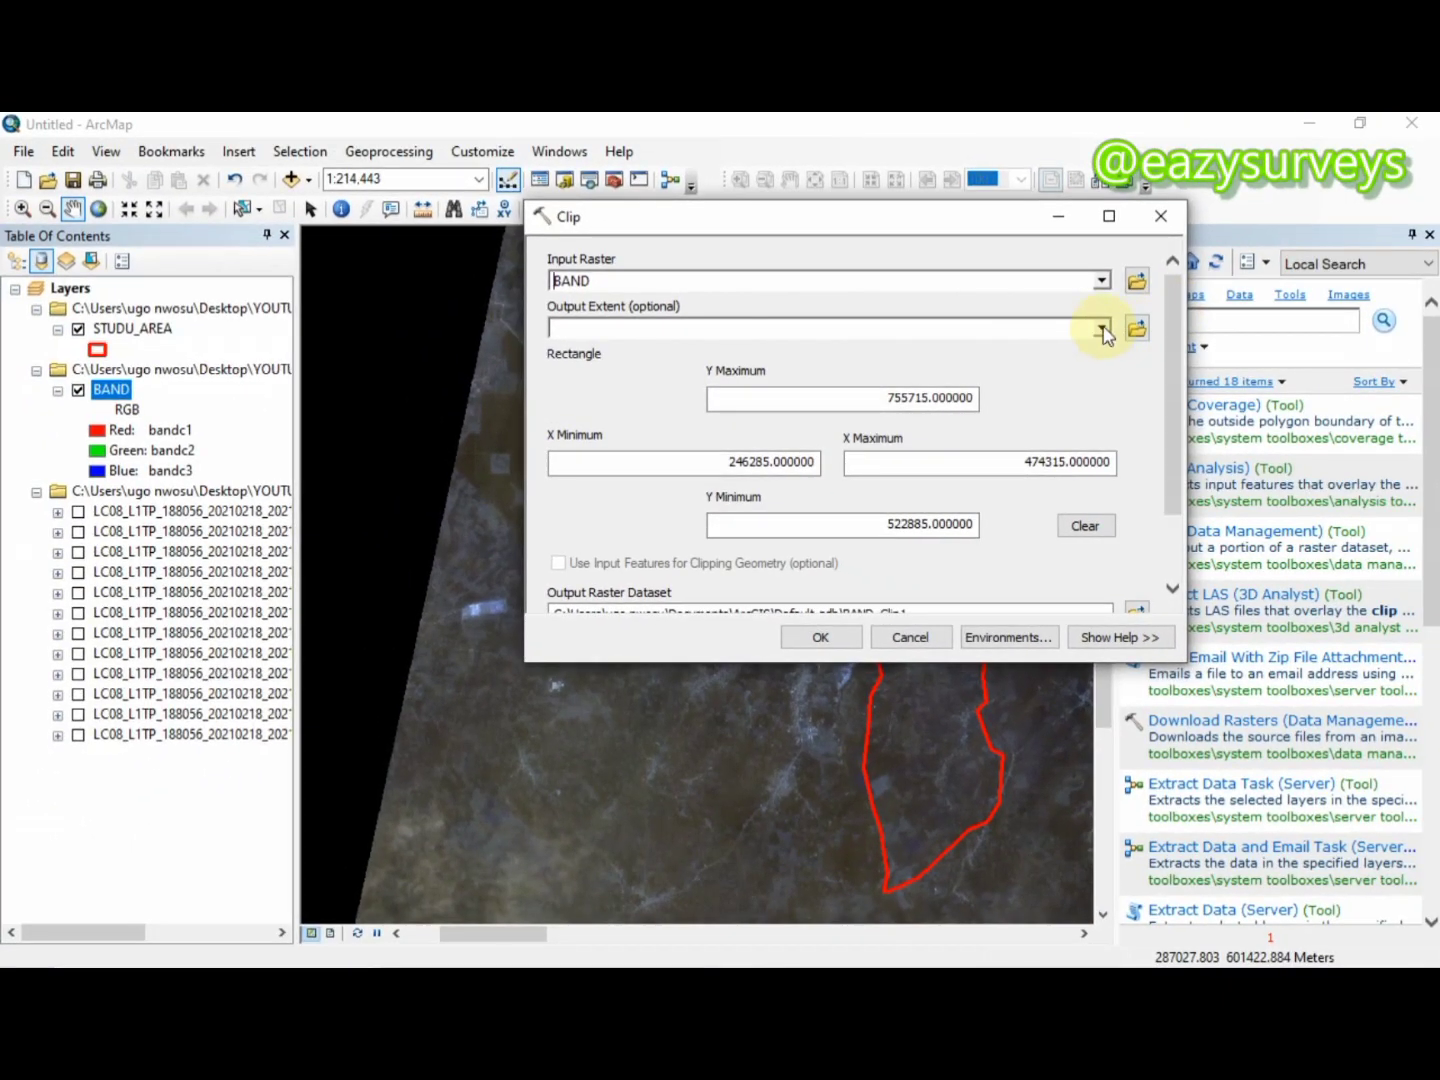
left_click(1102, 330)
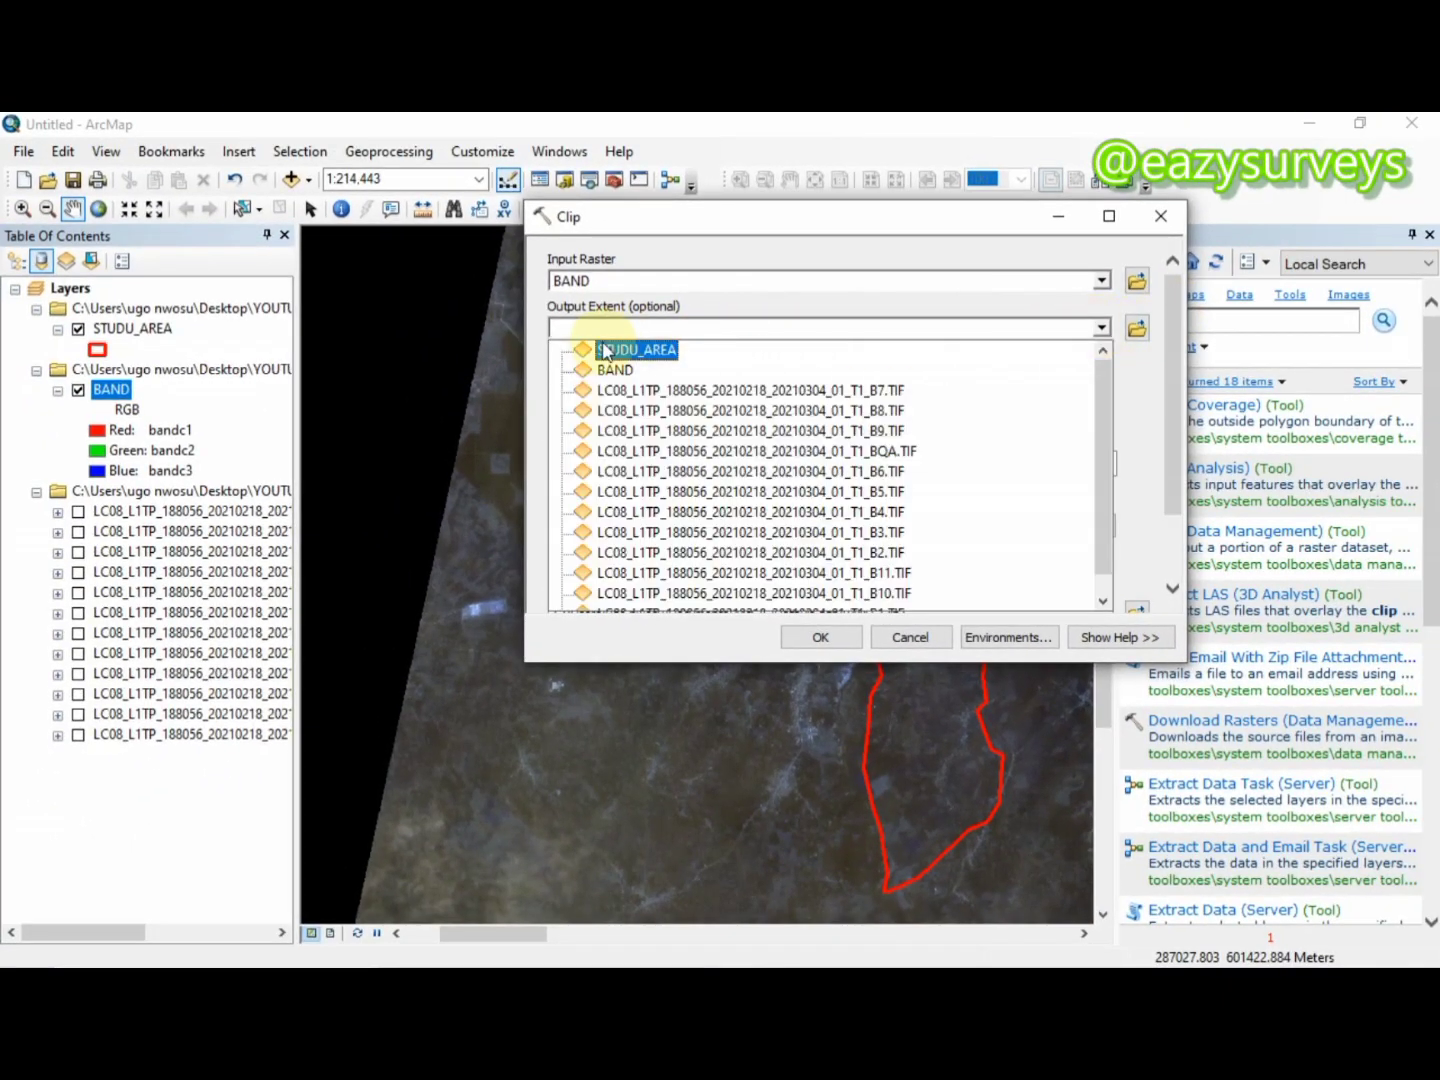
left_click(638, 348)
scroll(1030, 430, "down", 3)
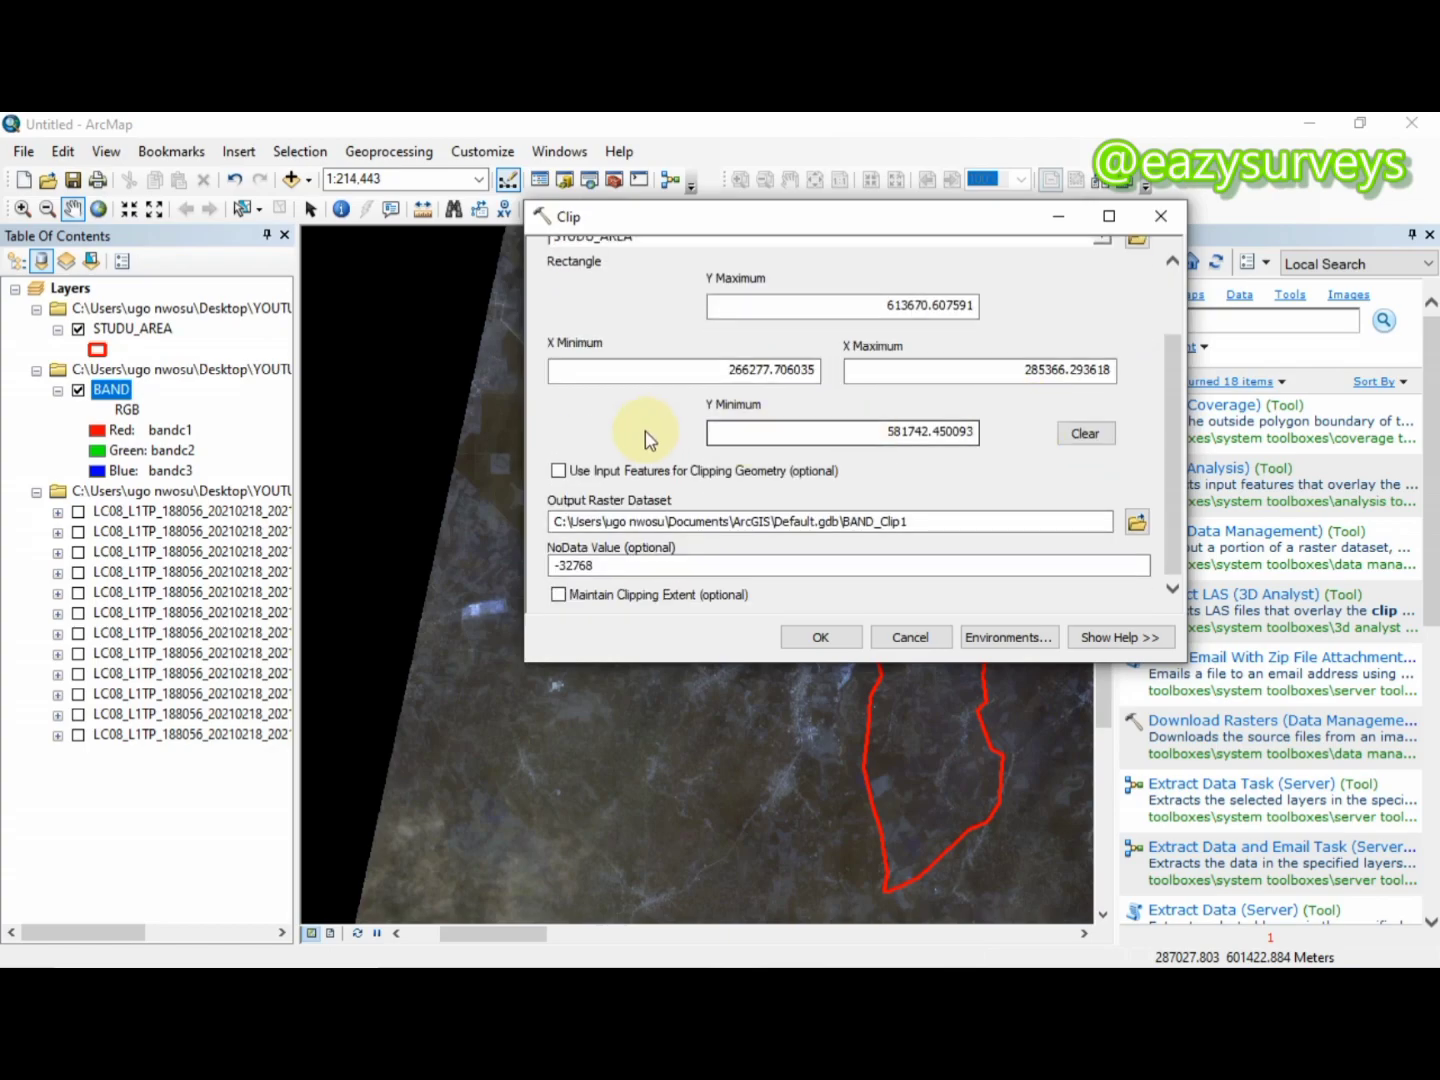
left_click(558, 471)
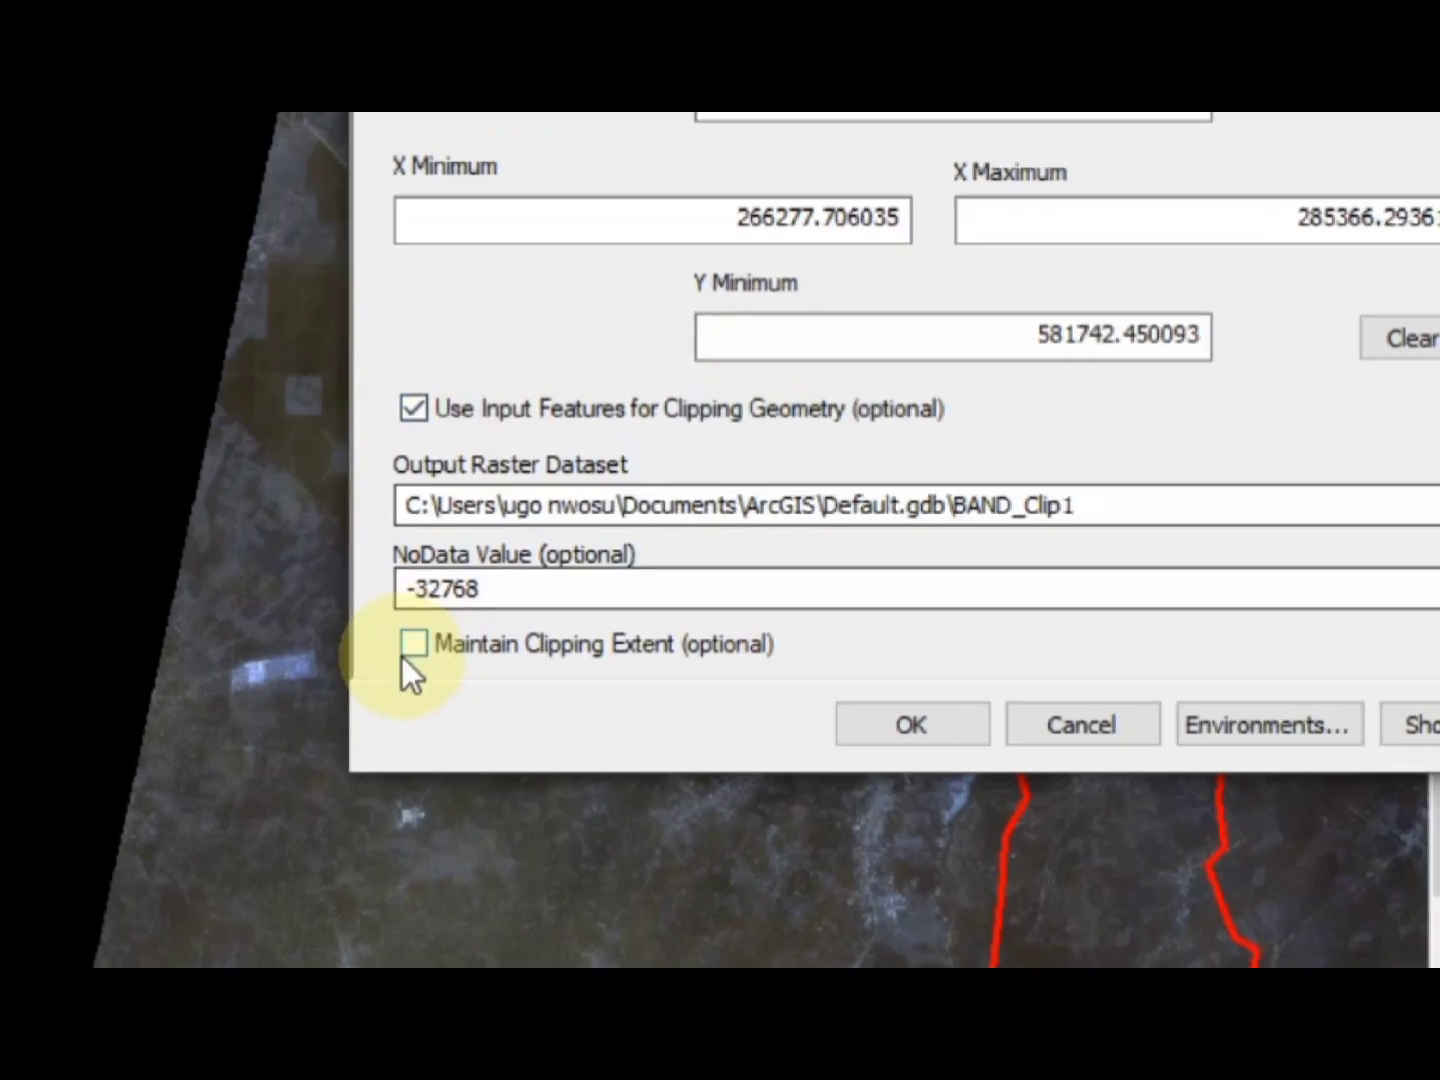
left_click(410, 650)
- Replace NoData -32768 with 0, name the output RASTER, and run the clip
left_click_drag(492, 594, 352, 596)
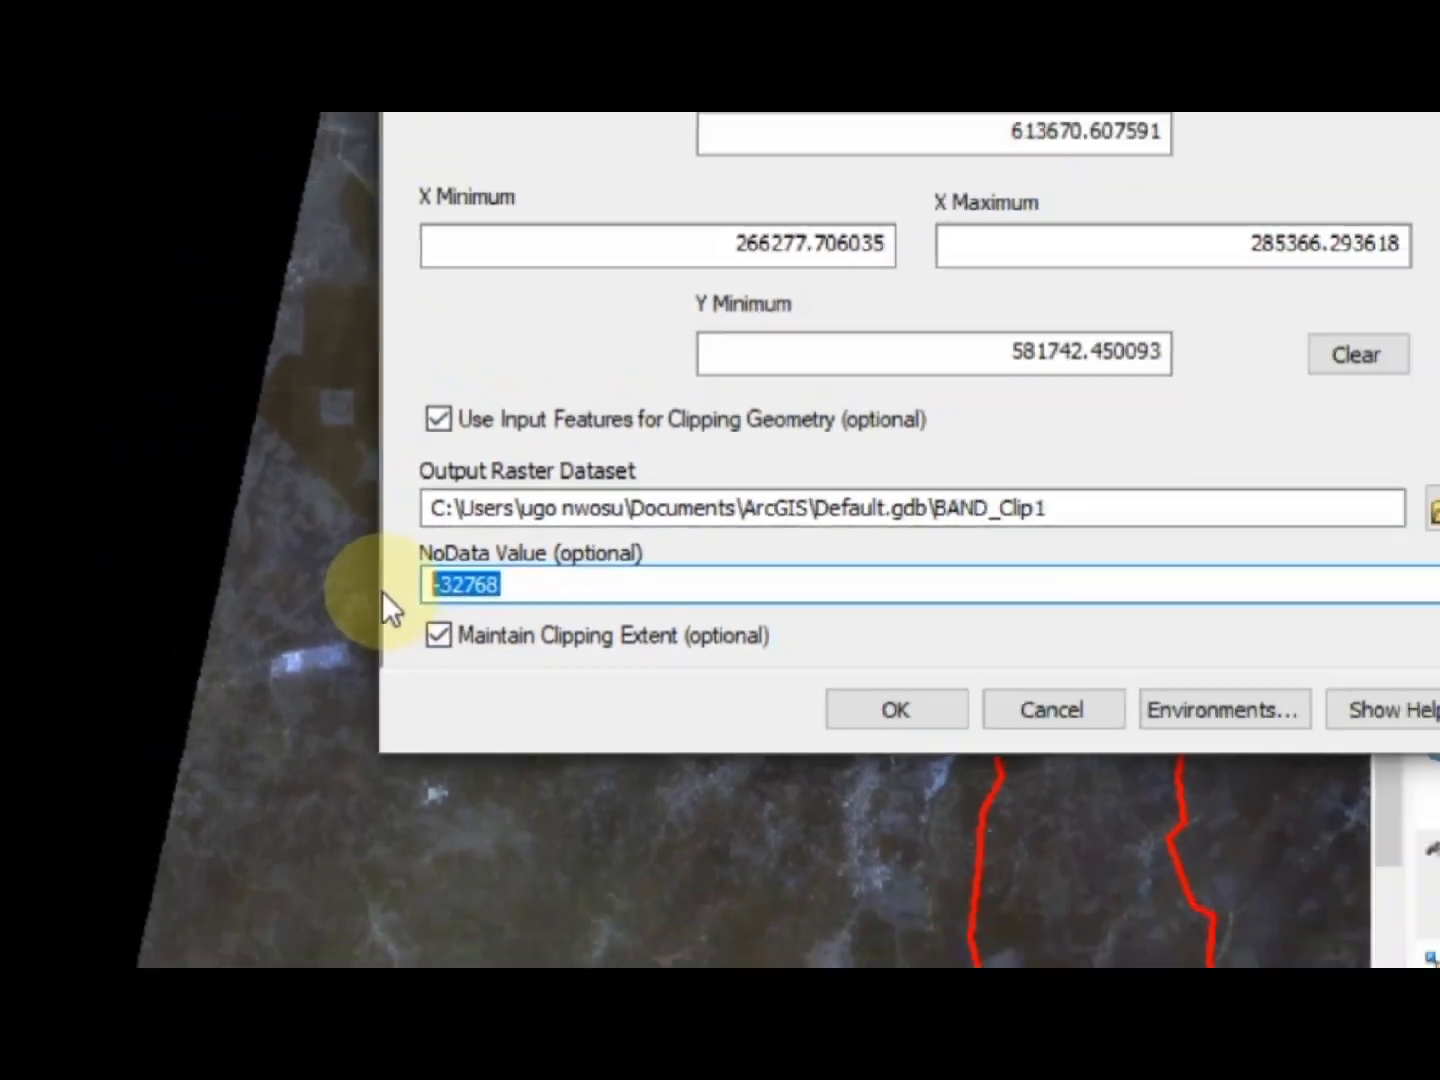
type("0")
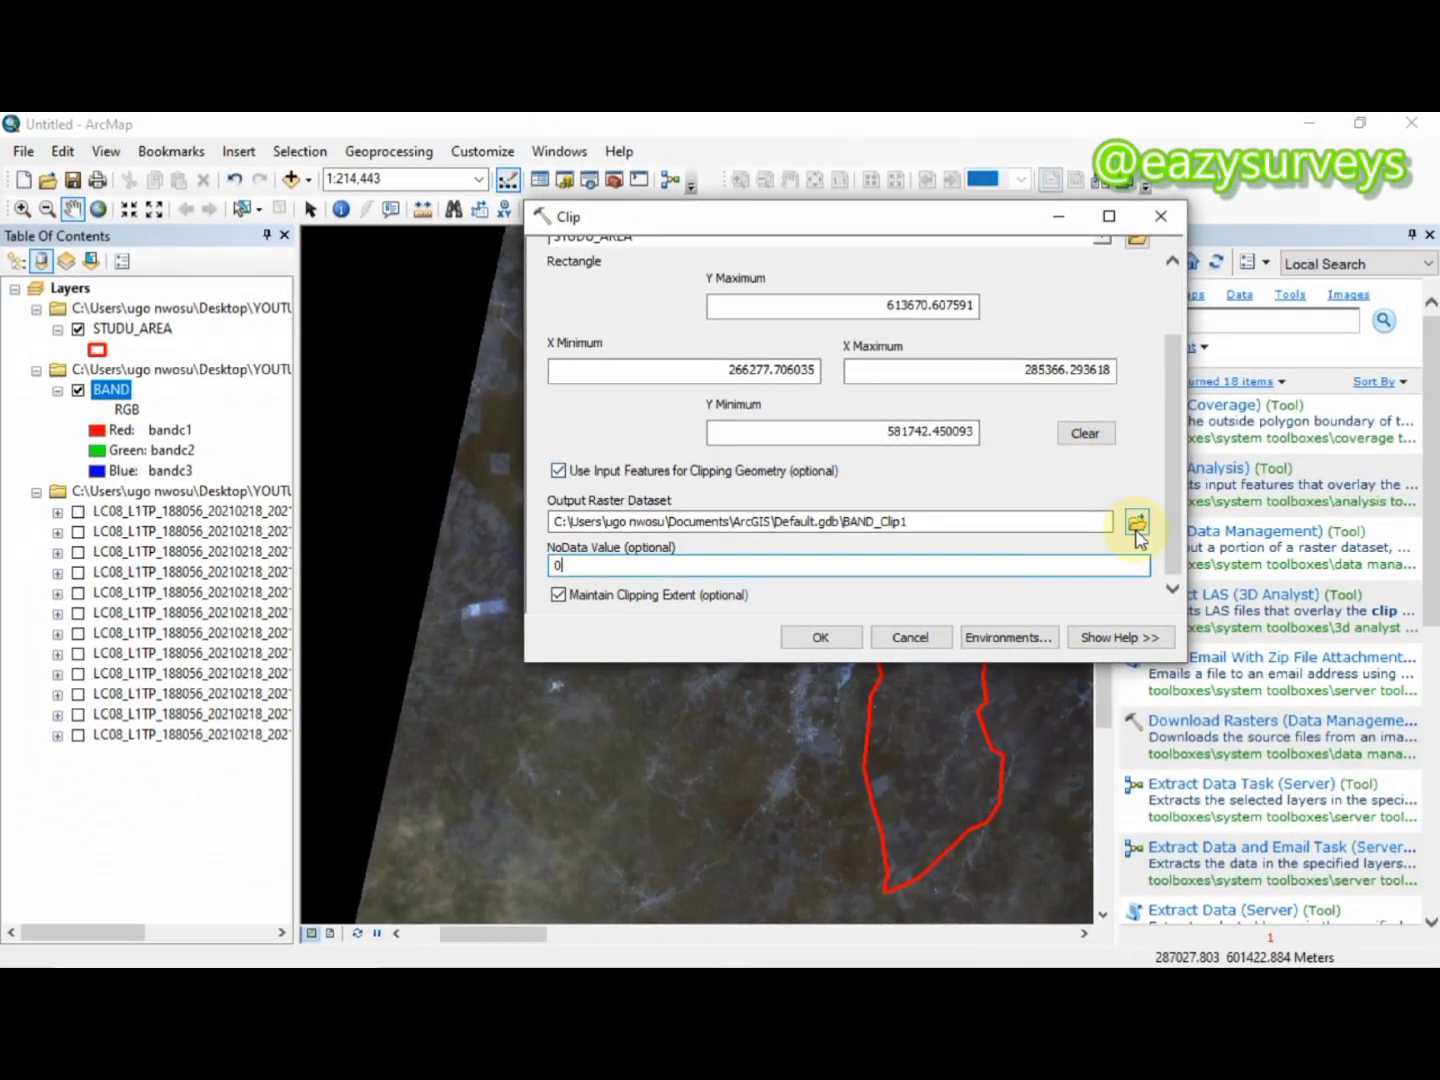
left_click(1134, 520)
type("RASTER")
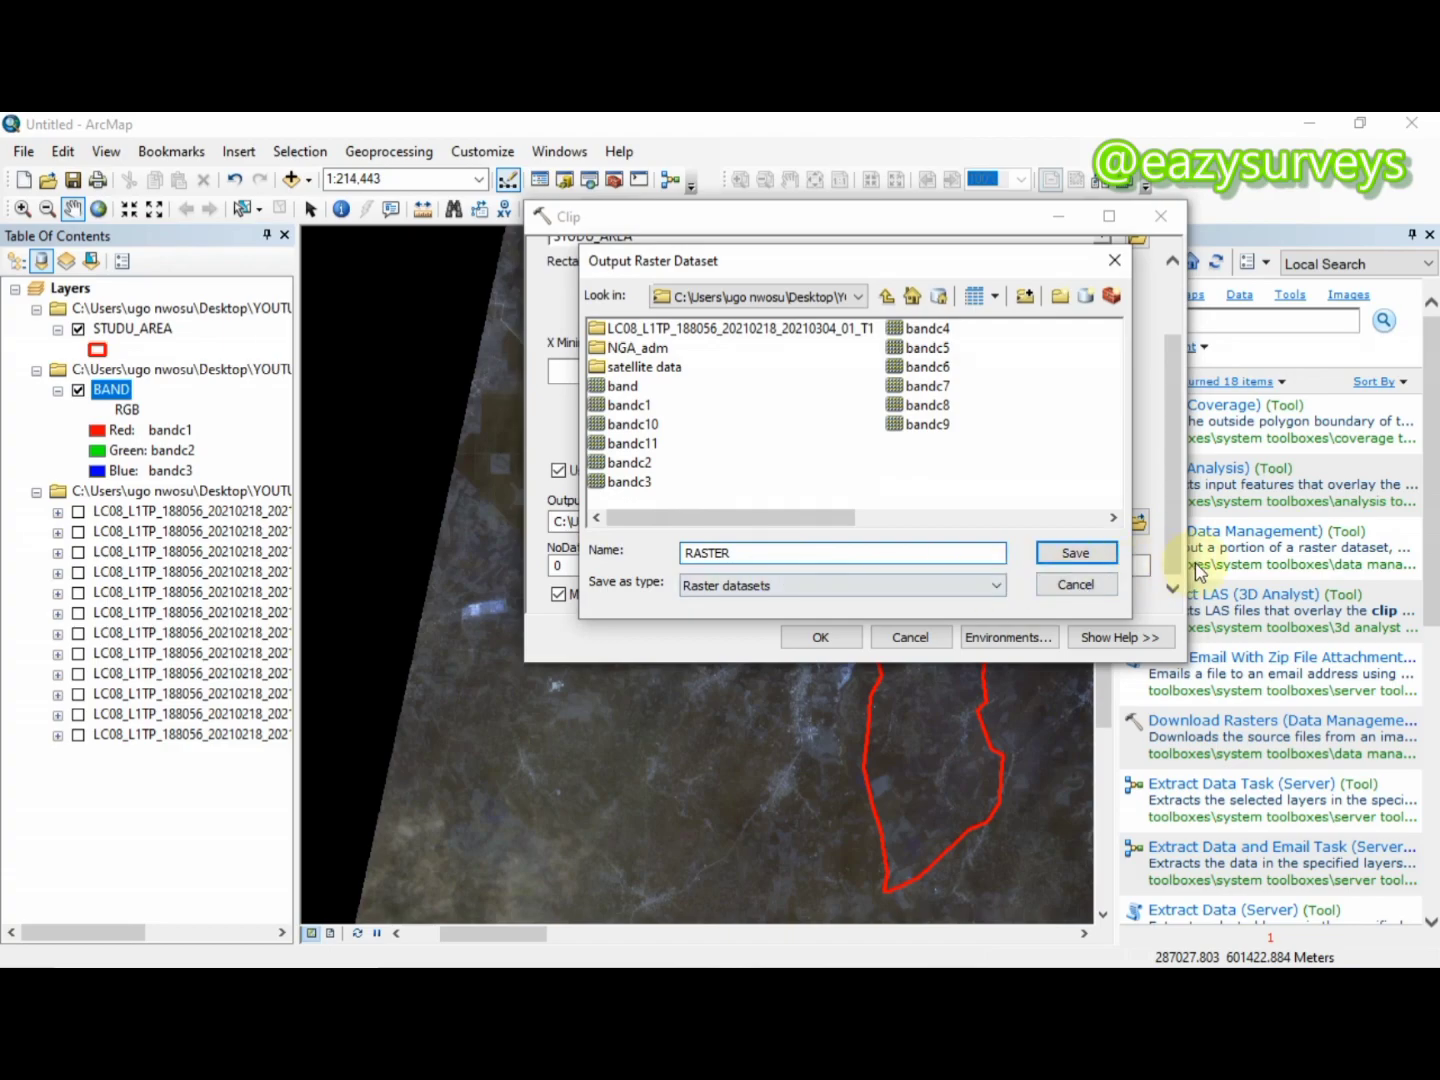
left_click(1076, 554)
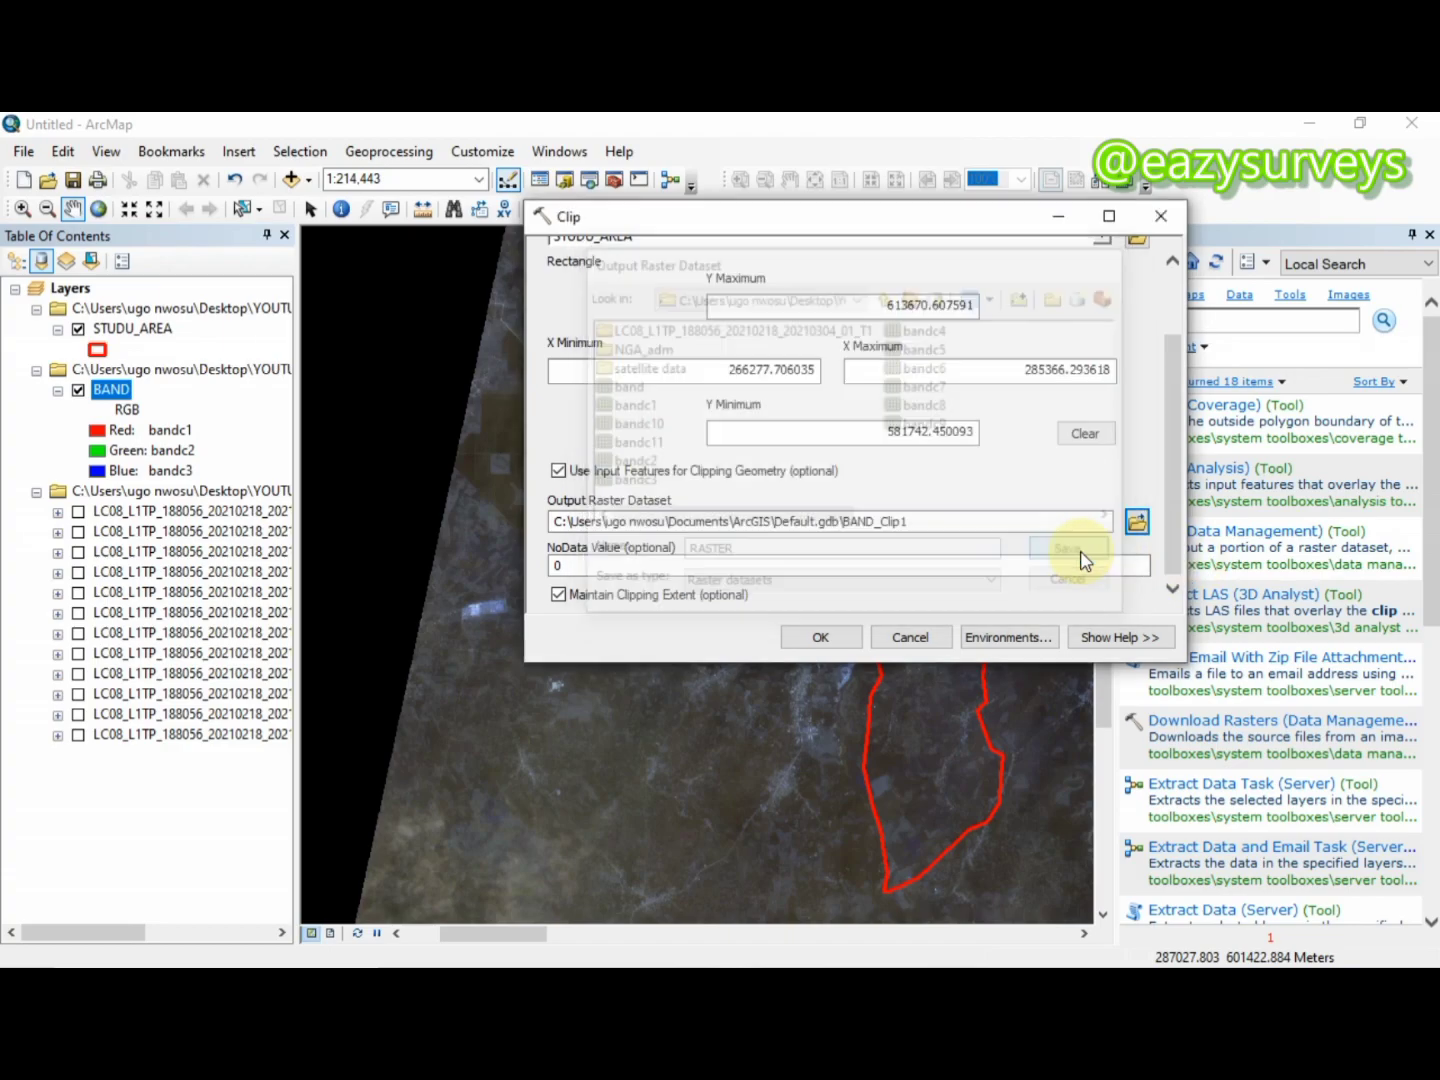
left_click(783, 641)
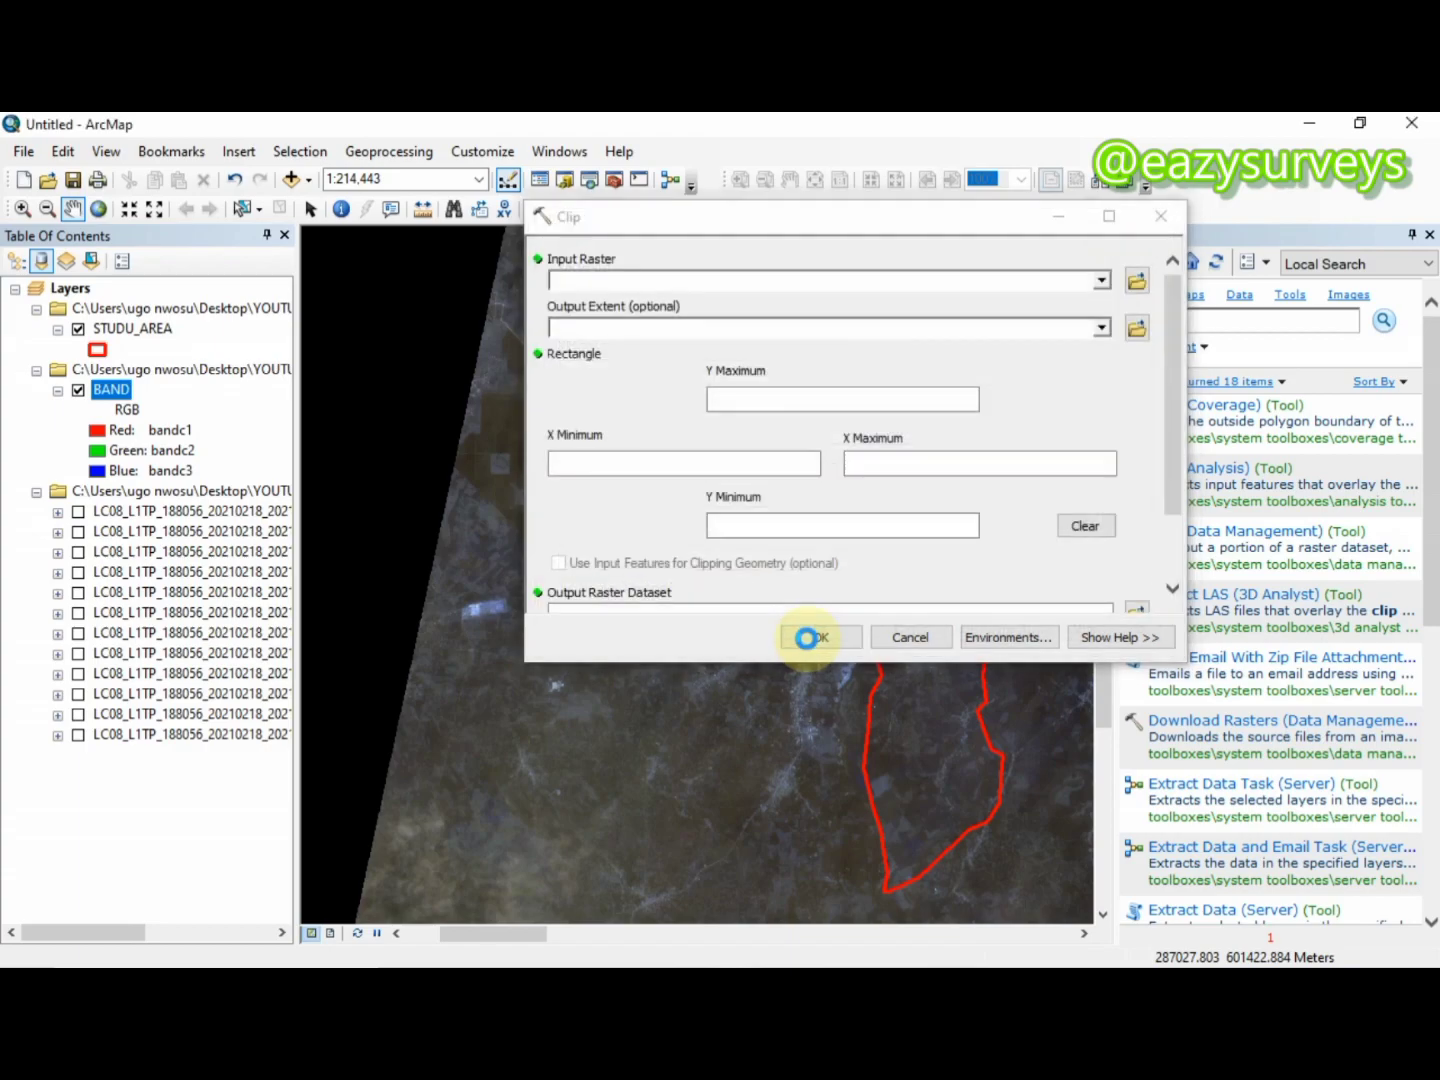
- Close the Clip dialog and the Search window while RASTER is added to the map
left_click(1163, 217)
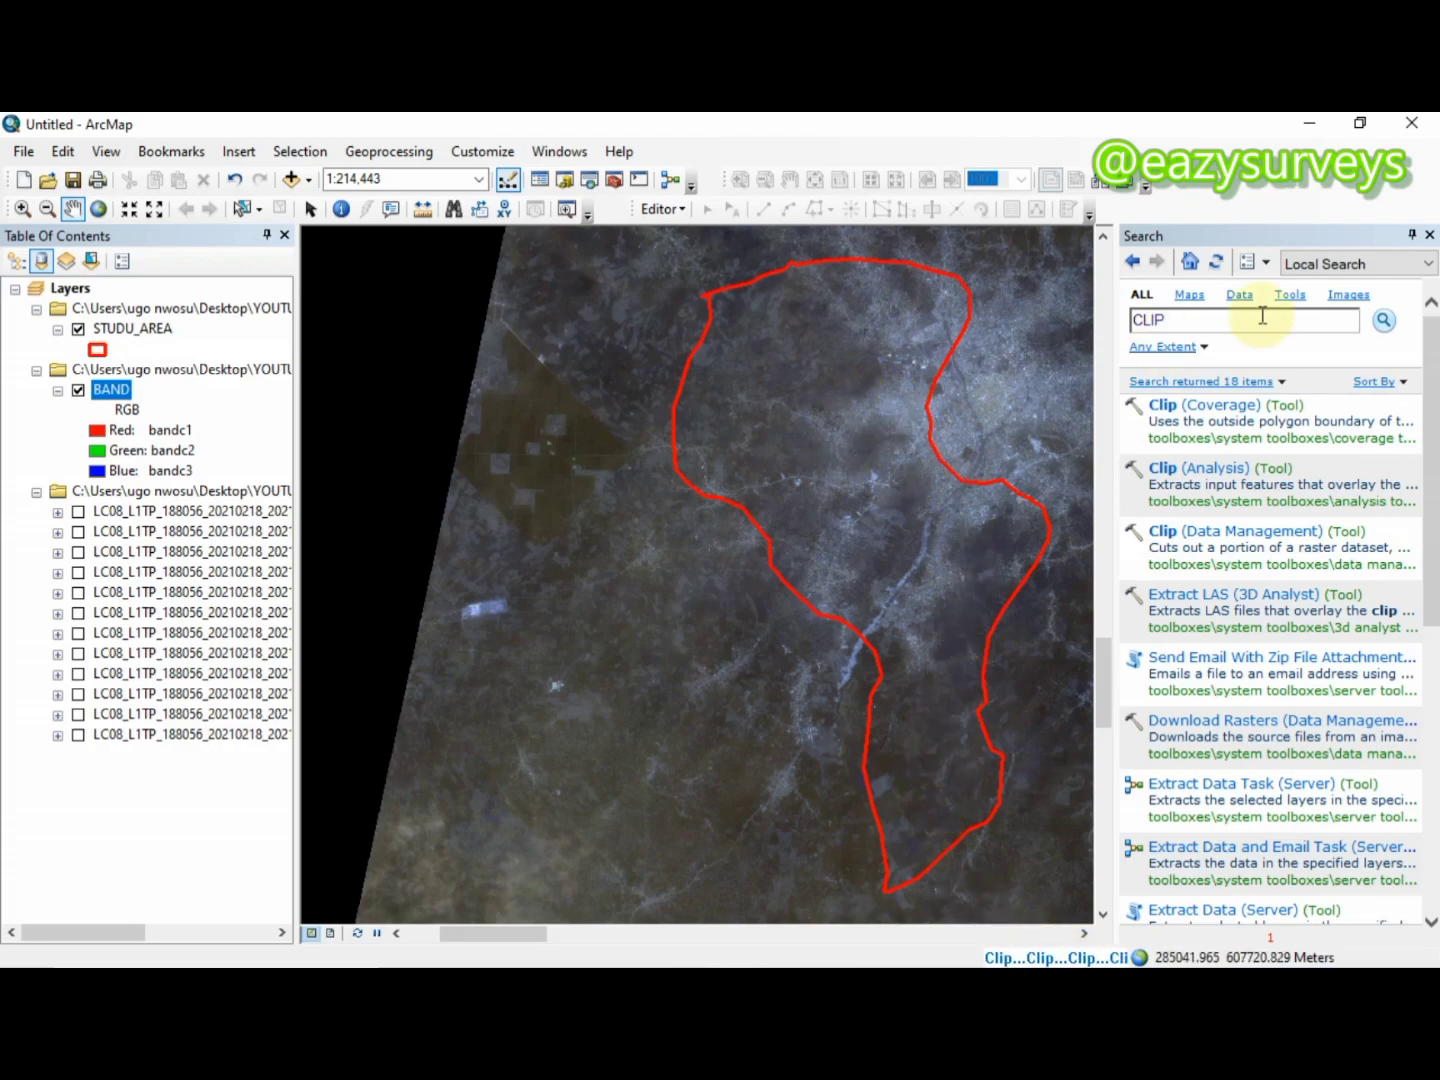
left_click(1431, 235)
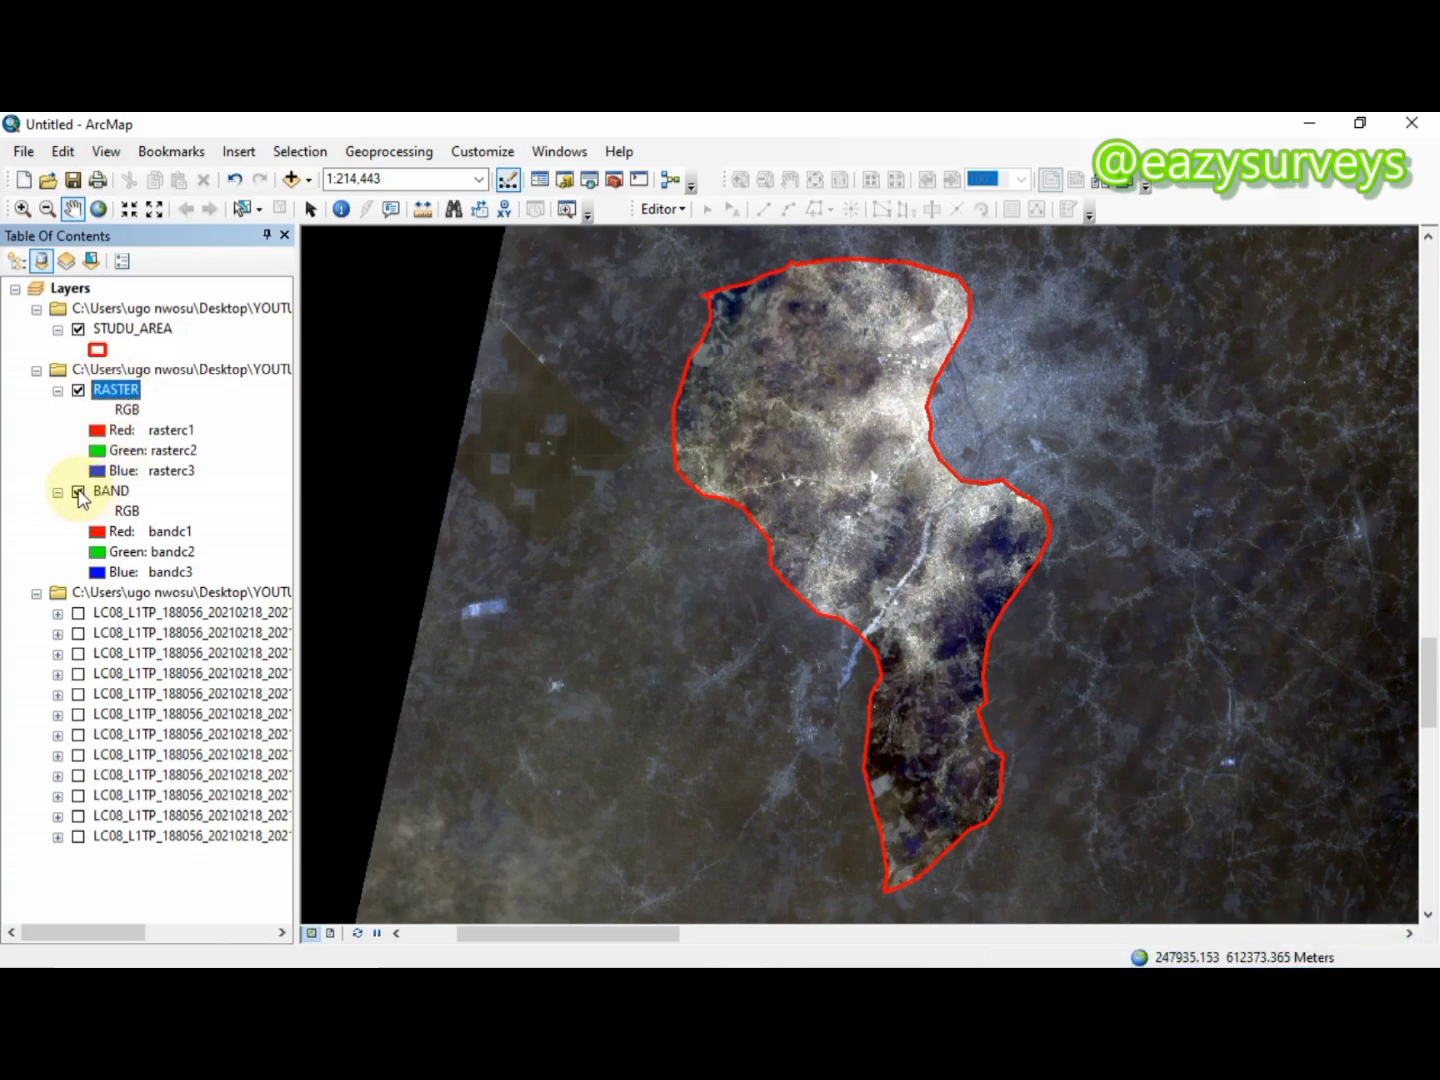
- Switch off the BAND layer and zoom in and out to inspect the clipped RASTER
left_click(78, 491)
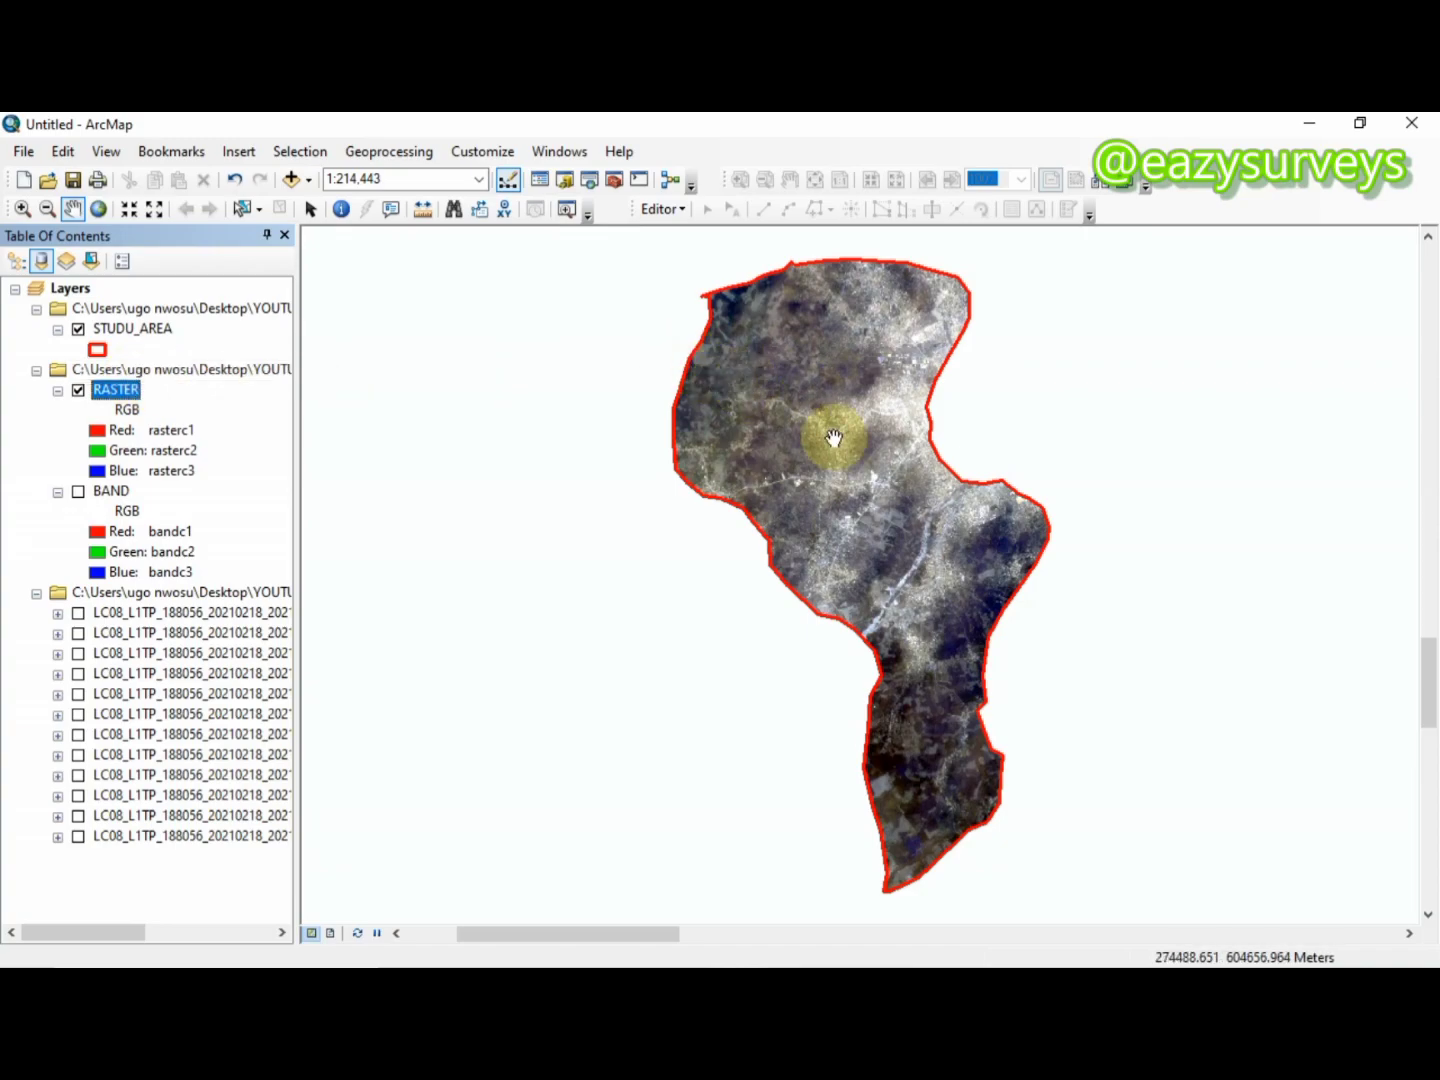
scroll(833, 437, "down", 3)
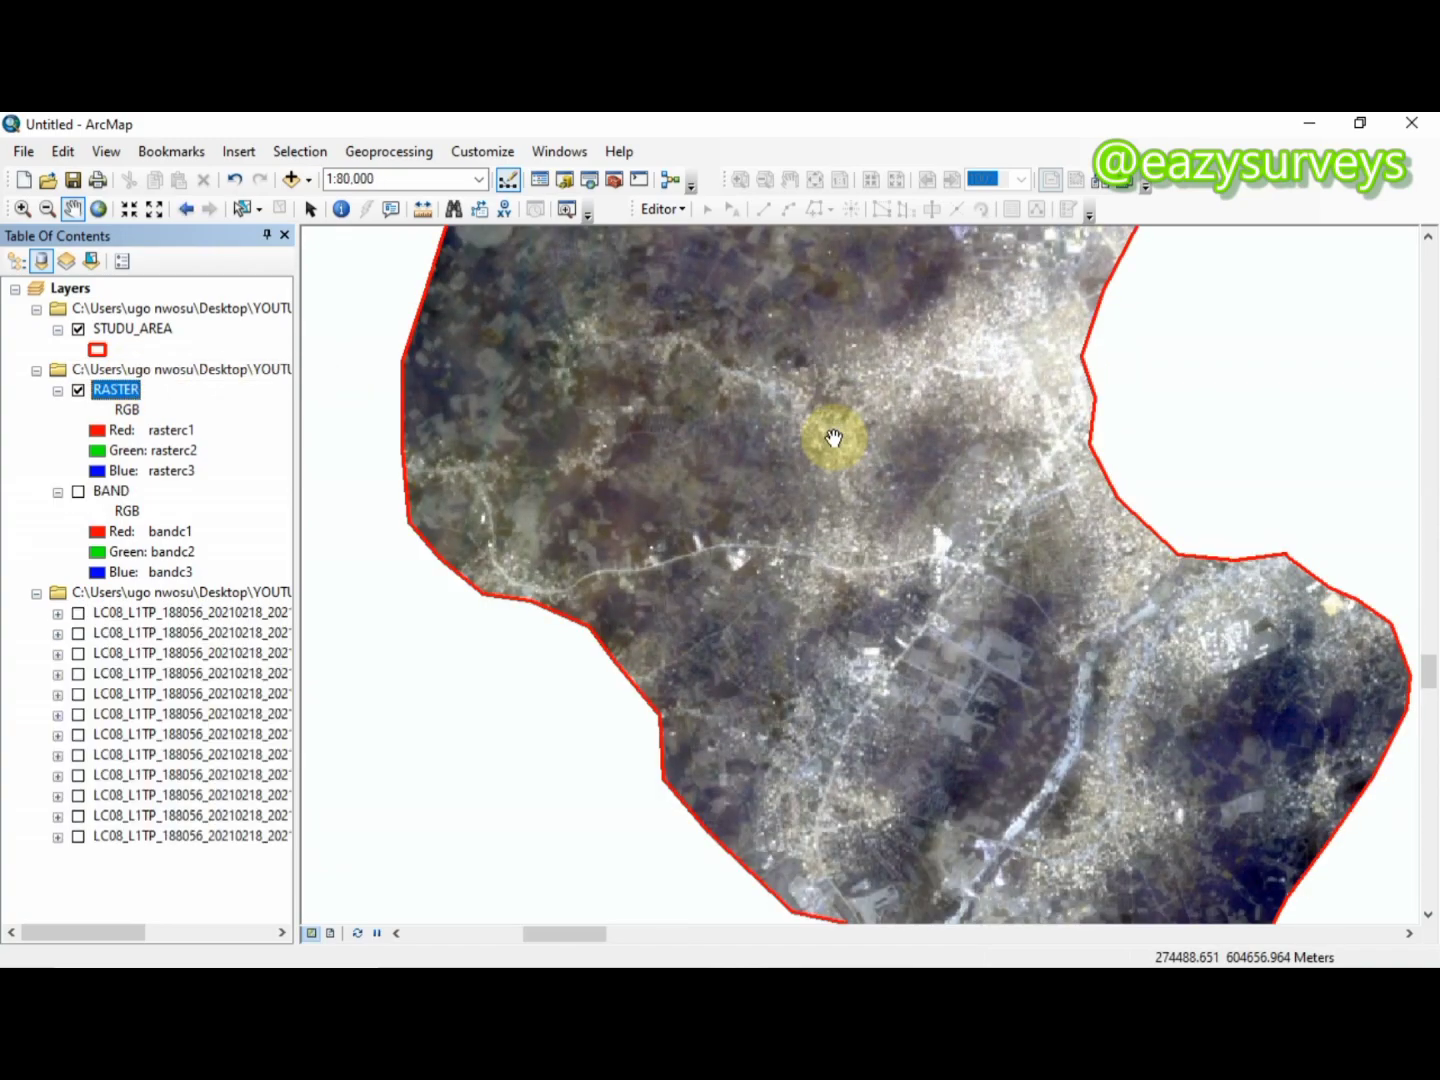
scroll(839, 477, "up", 1)
scroll(839, 477, "down", 1)
scroll(839, 477, "up", 3)
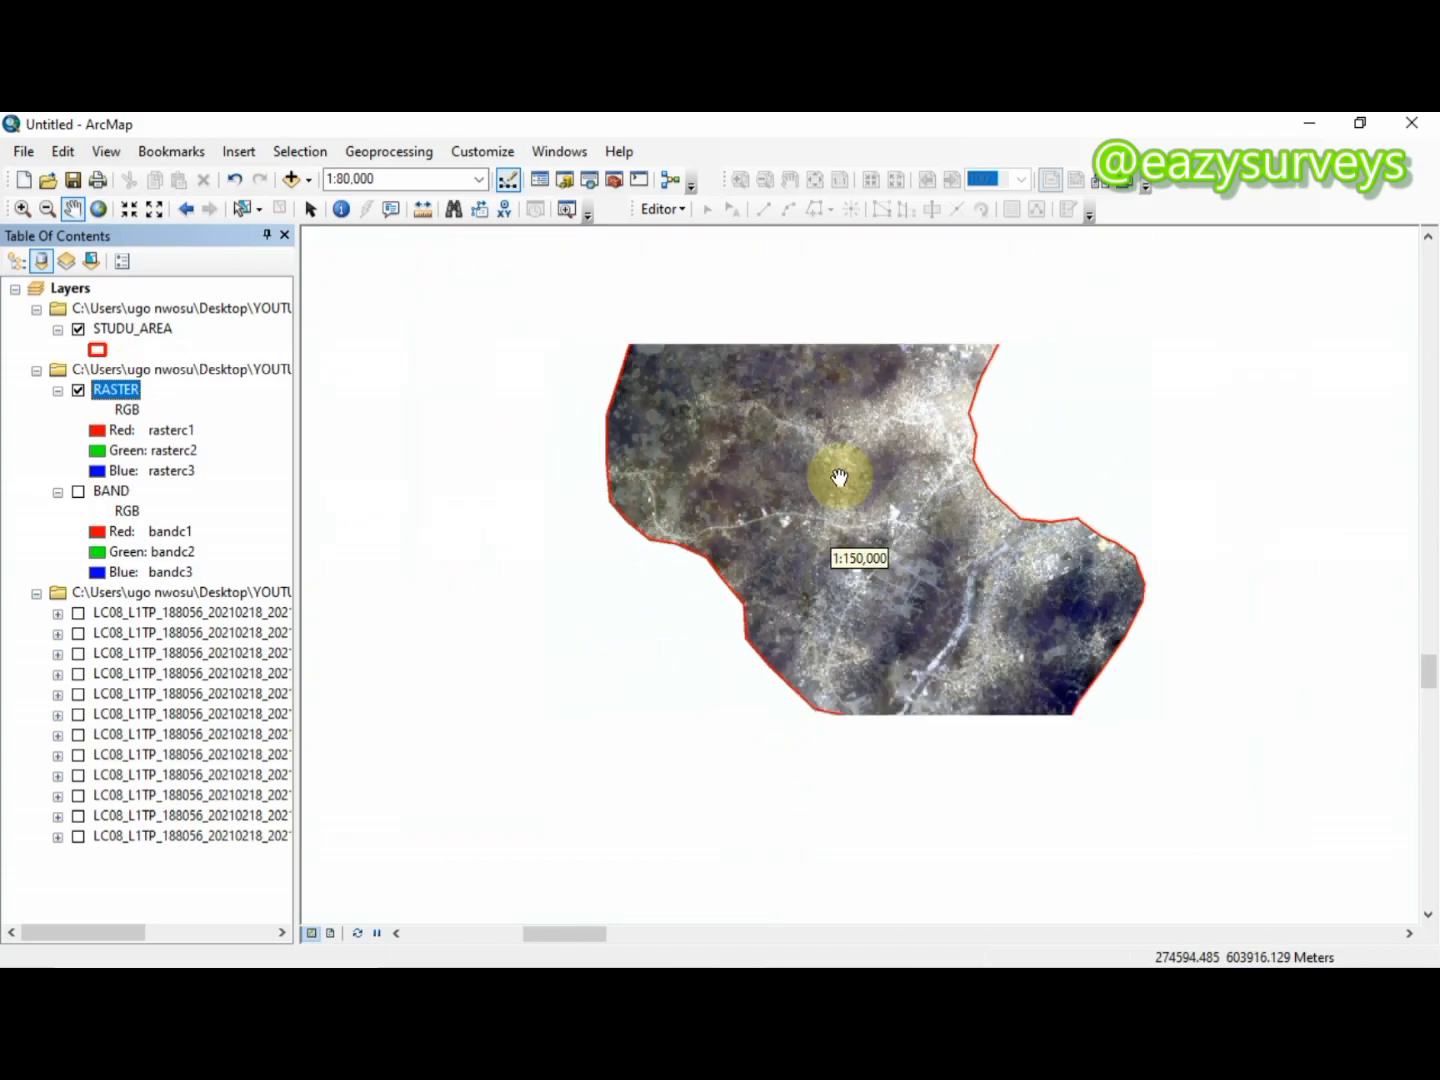
scroll(839, 477, "up", 2)
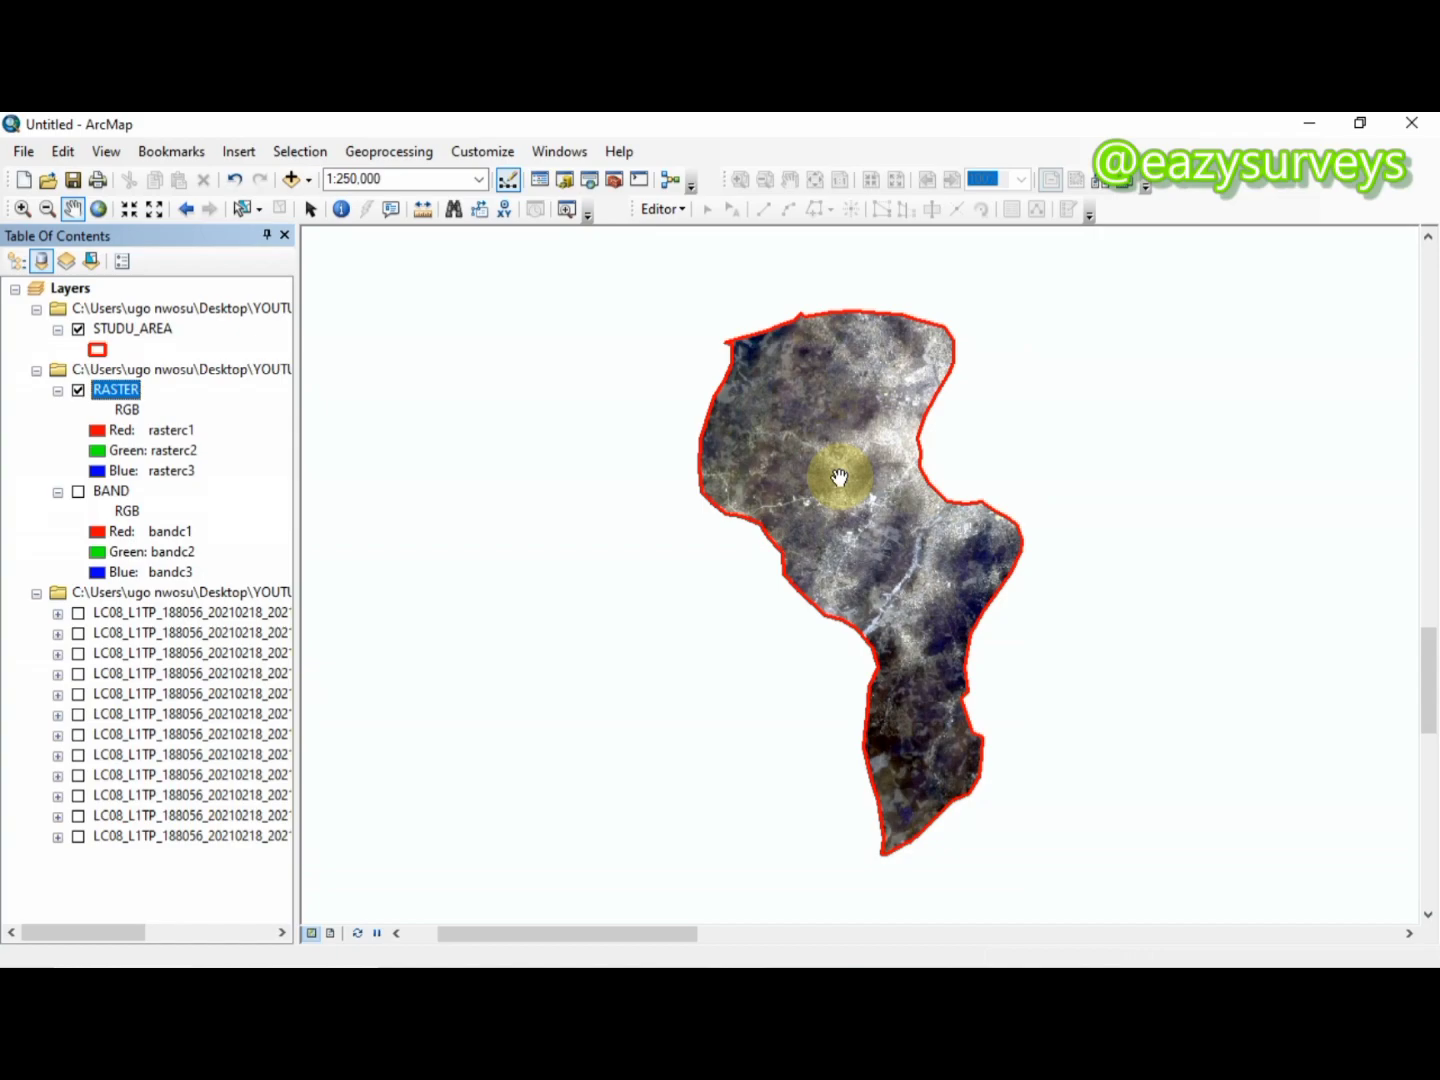
scroll(839, 477, "down", 1)
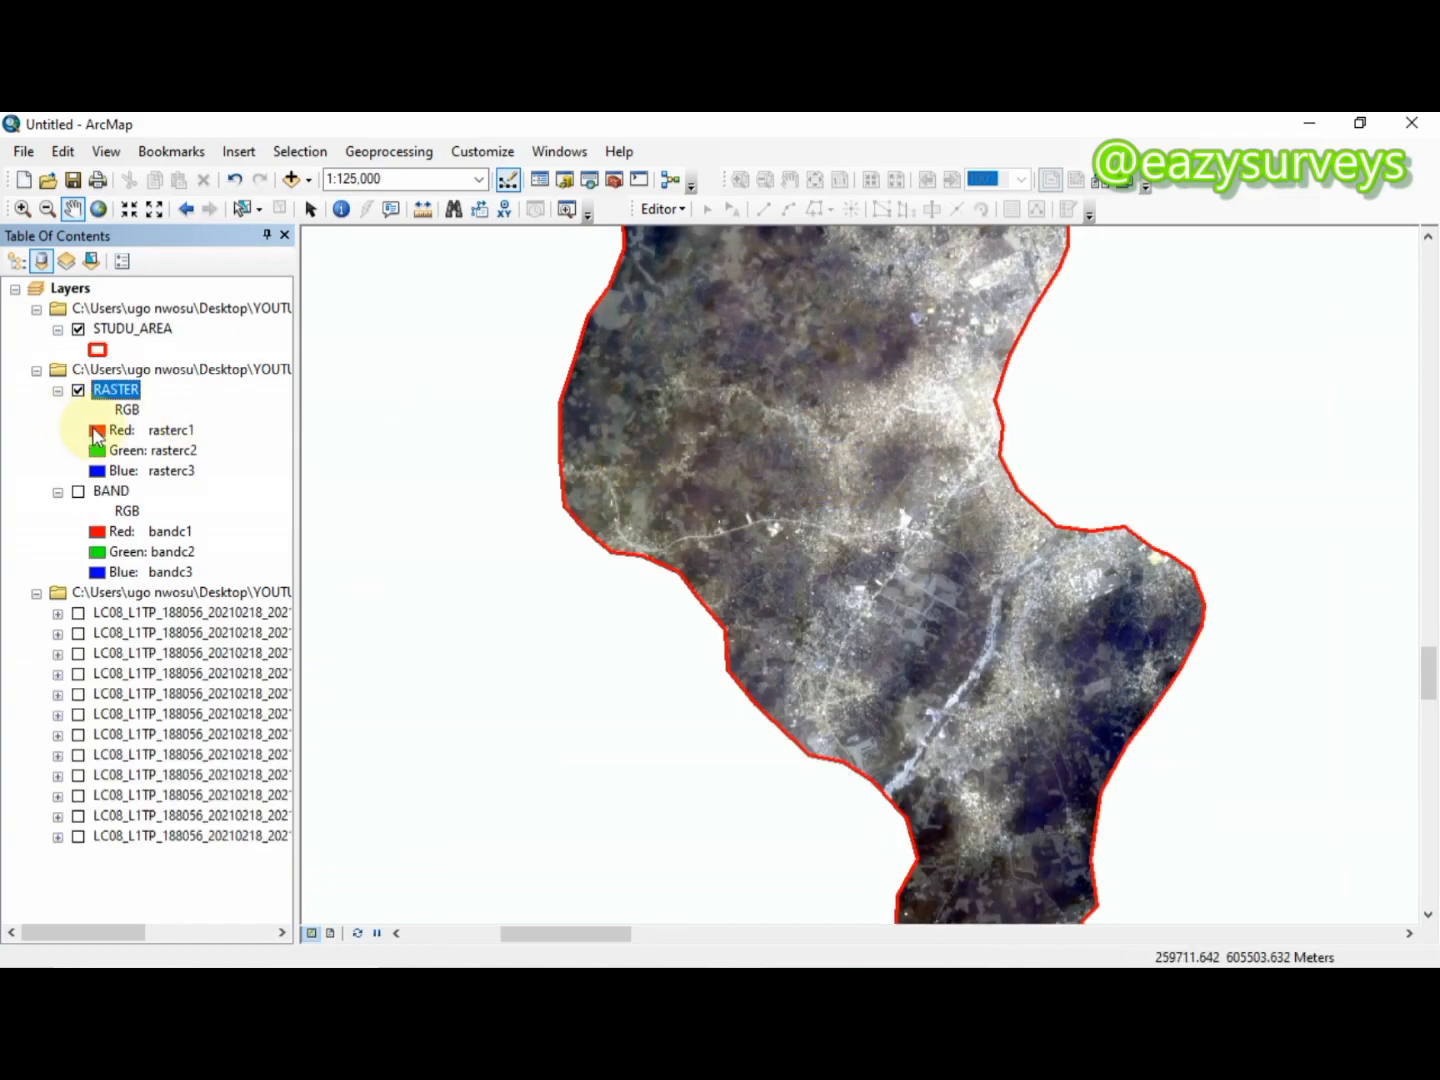
- Assign rasterc4, rasterc3 and rasterc2 to RASTER's red, green and blue channels
left_click(97, 431)
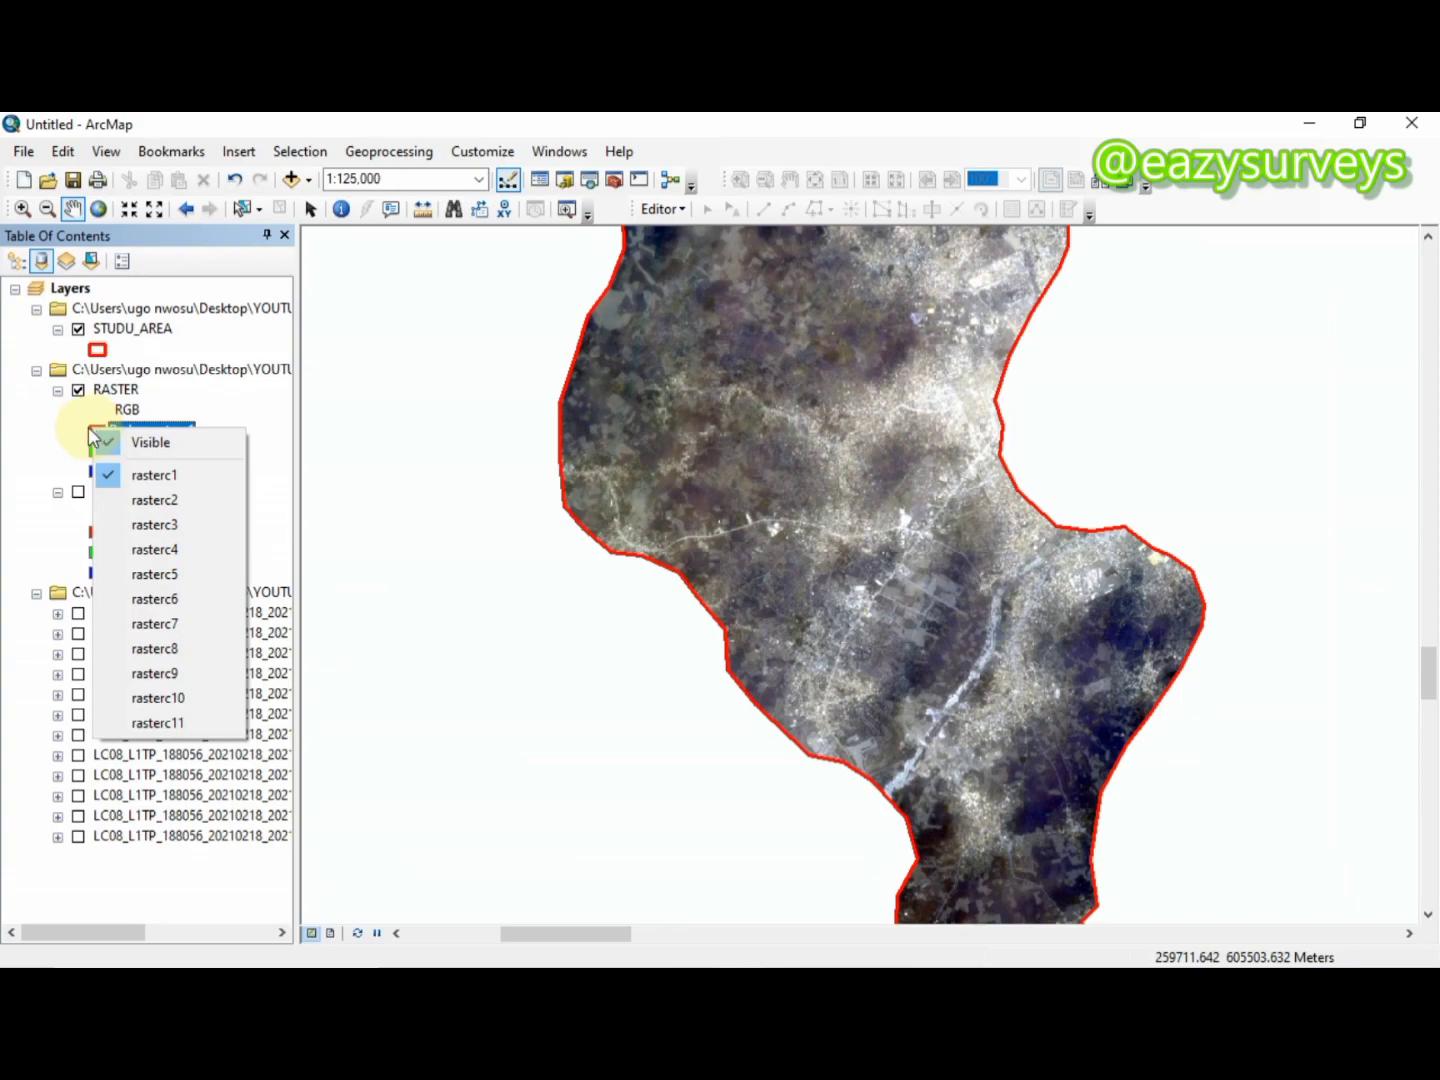
left_click(89, 430)
left_click(86, 429)
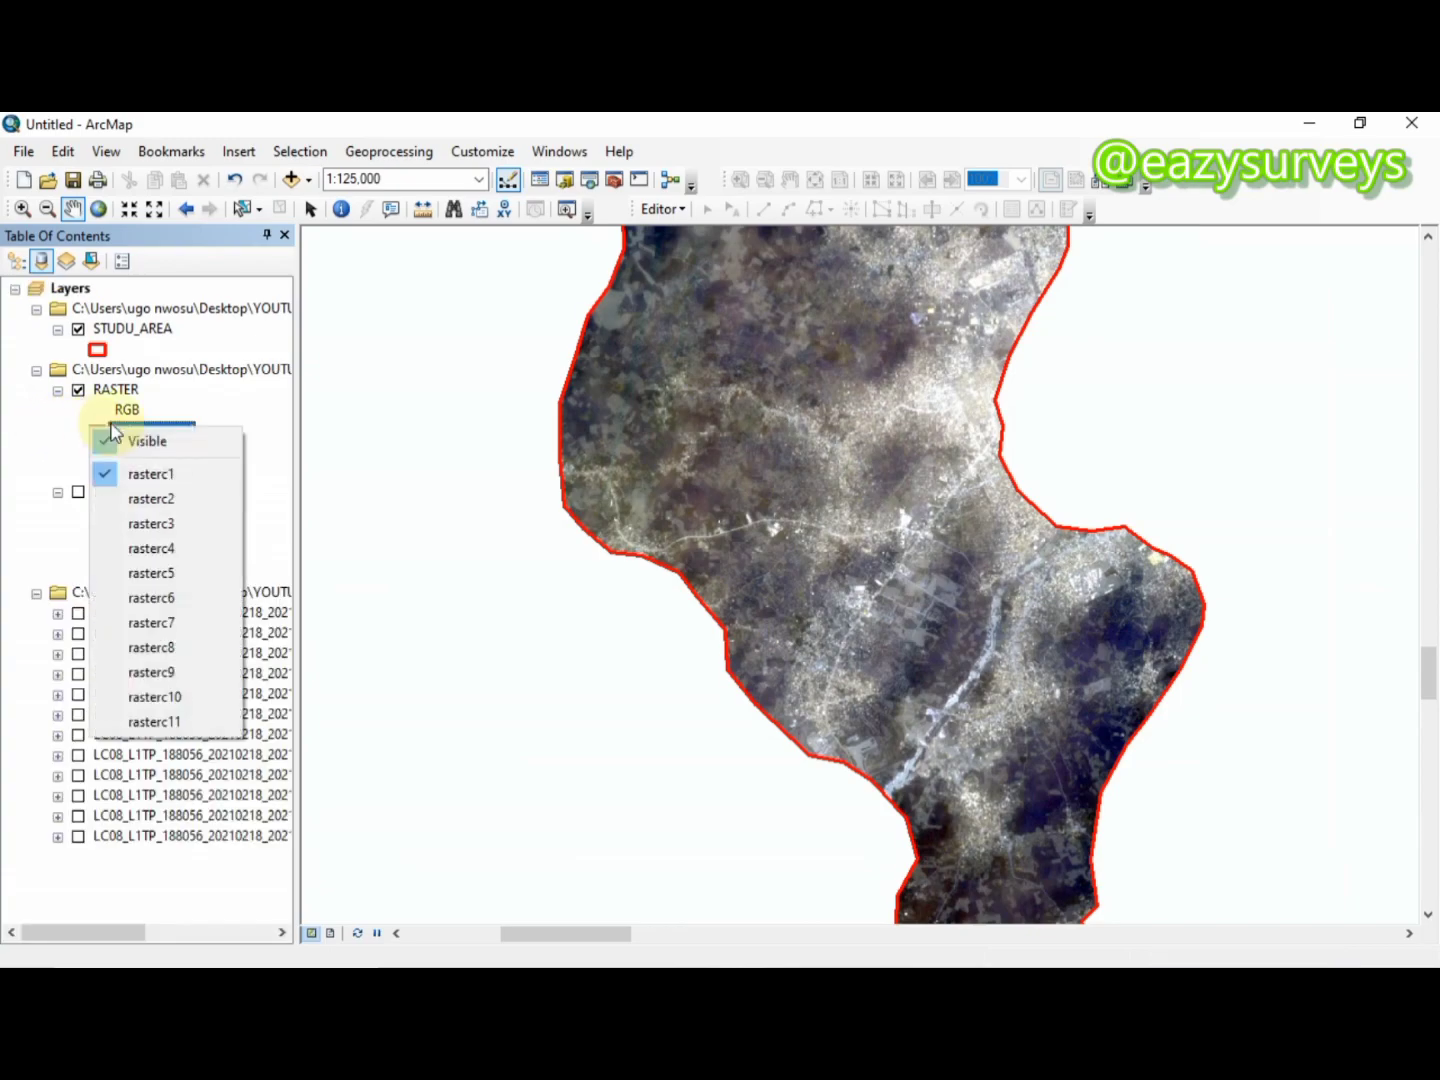
left_click(240, 405)
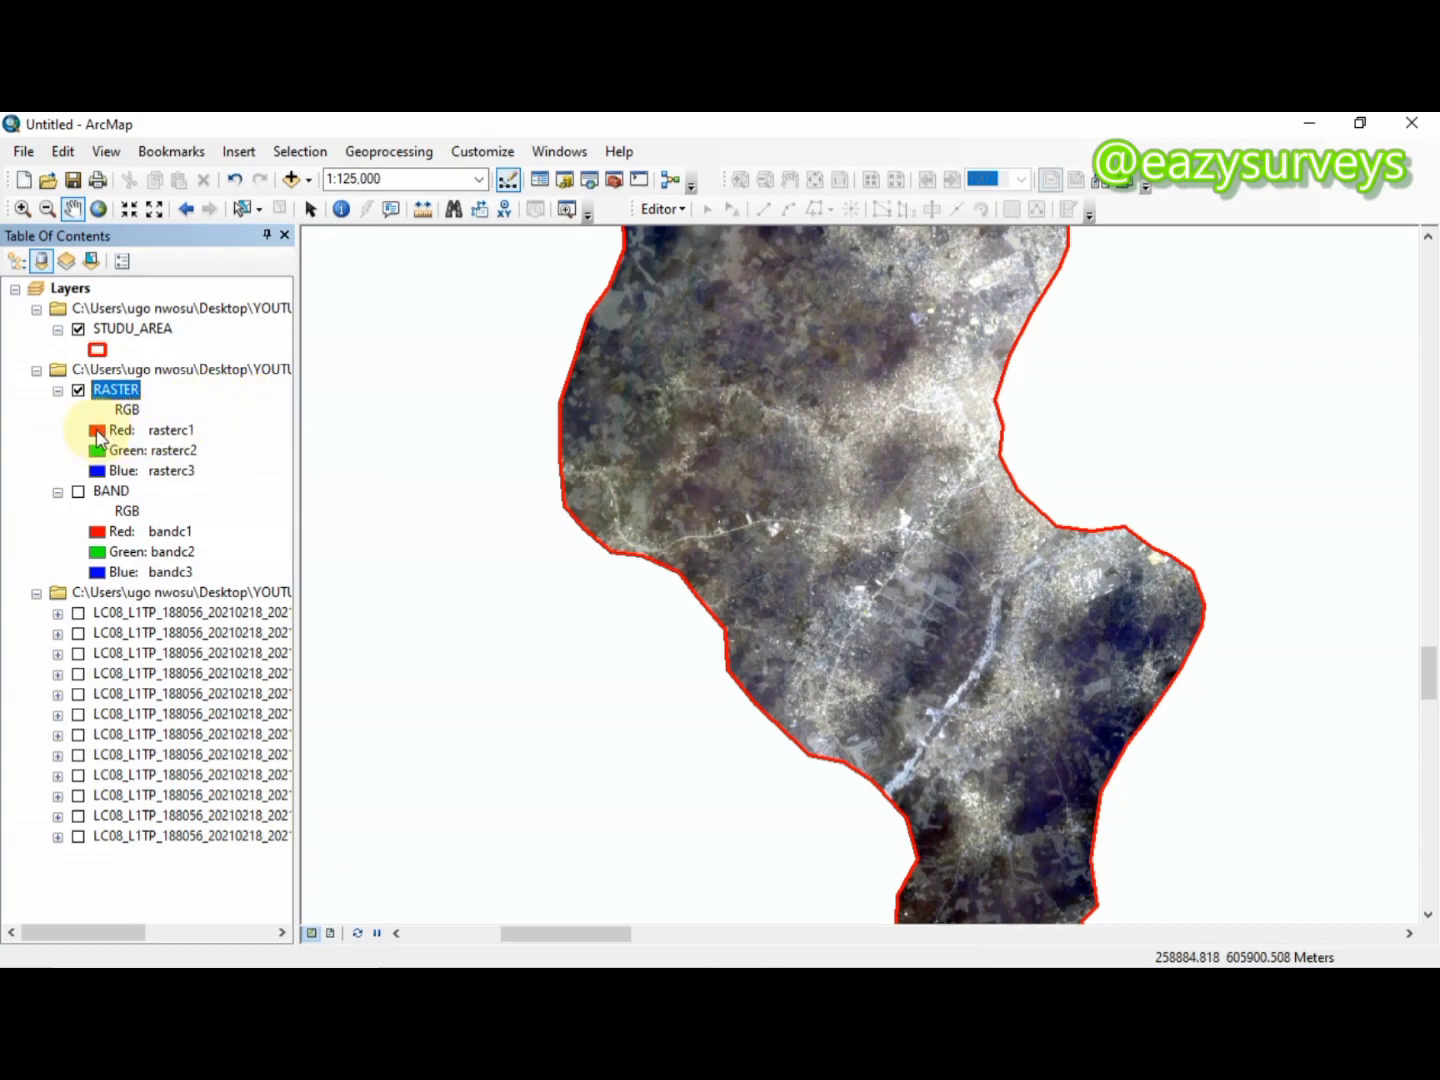
left_click(100, 432)
left_click(106, 430)
left_click(177, 553)
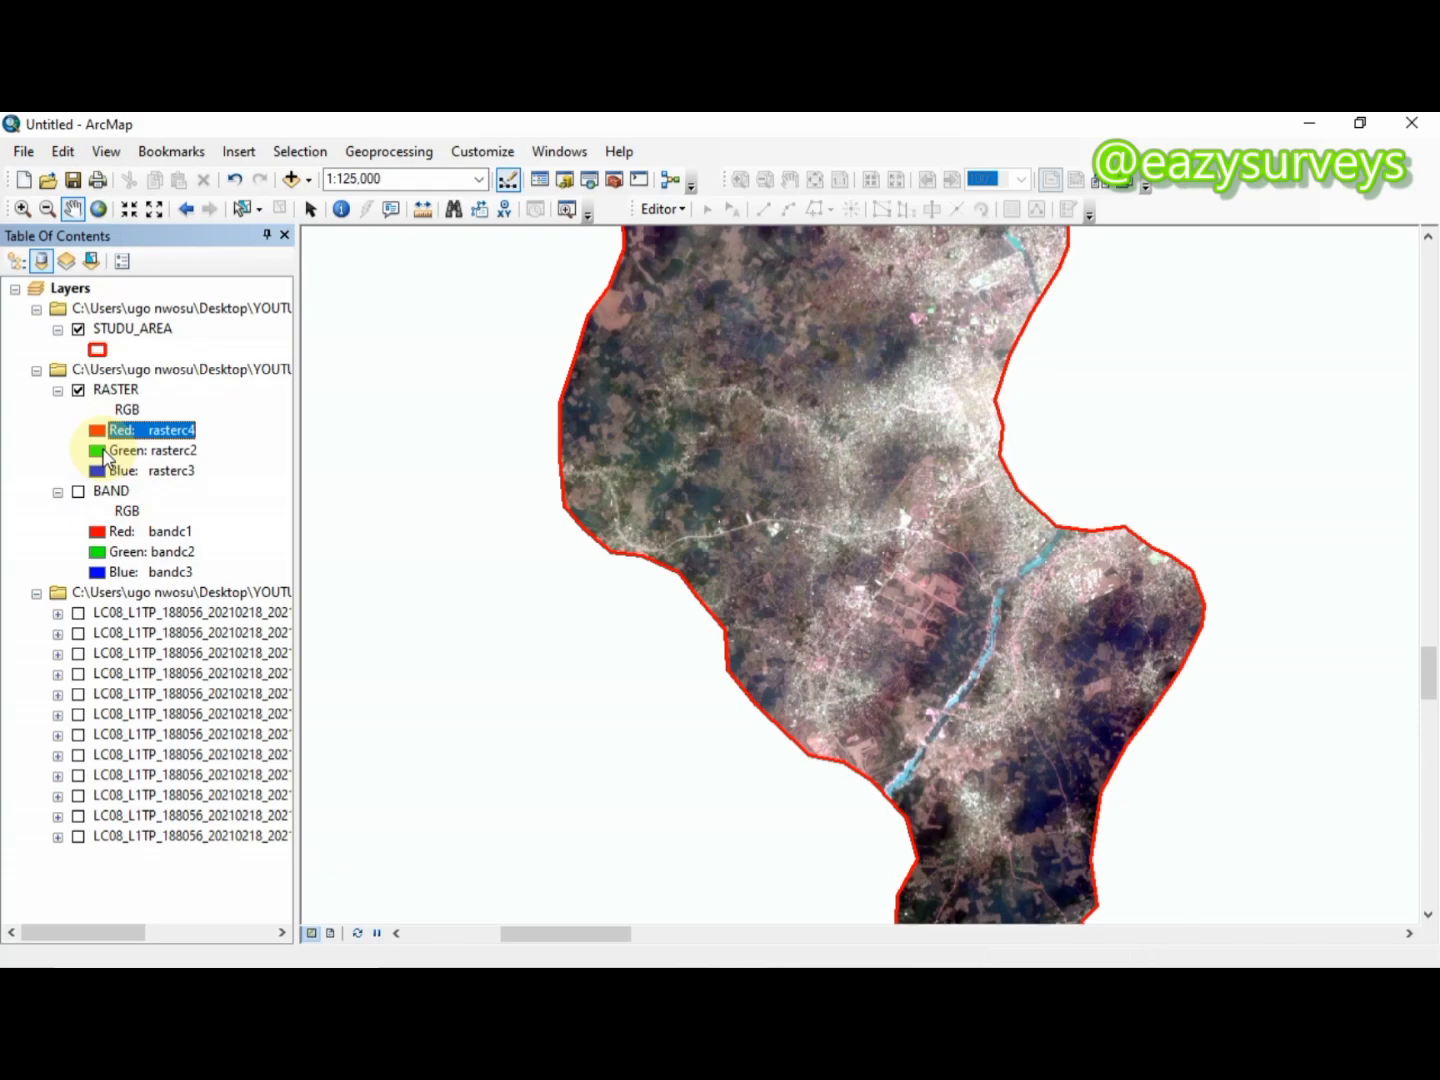
left_click(106, 452)
left_click(110, 451)
left_click(185, 551)
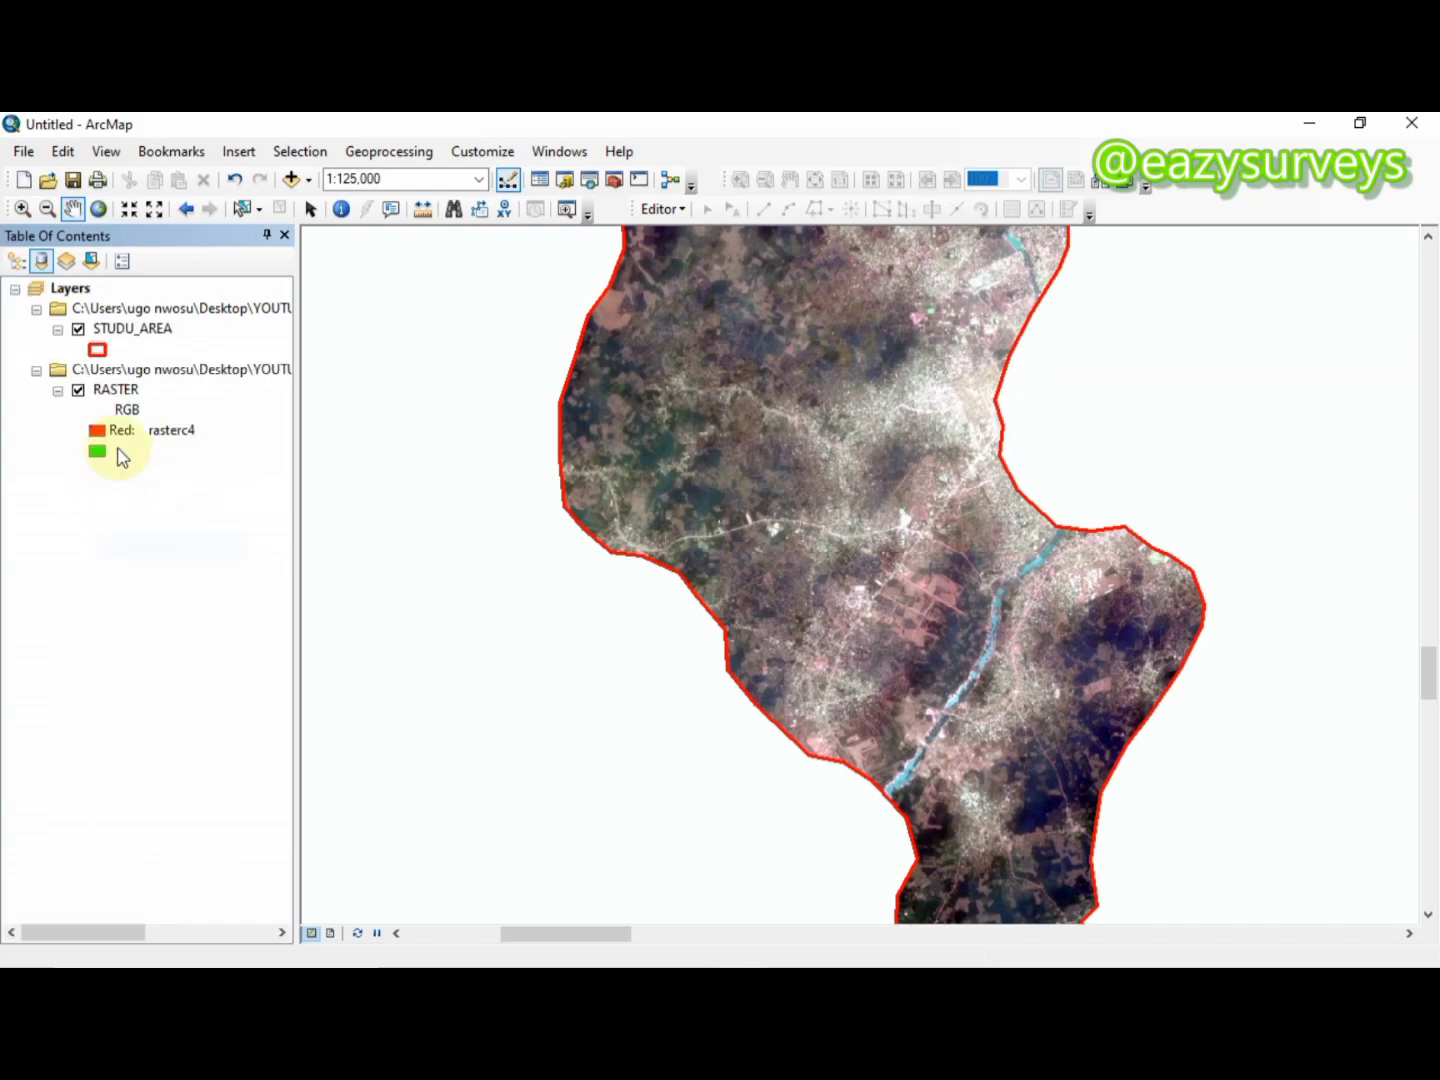
left_click(100, 471)
left_click(104, 471)
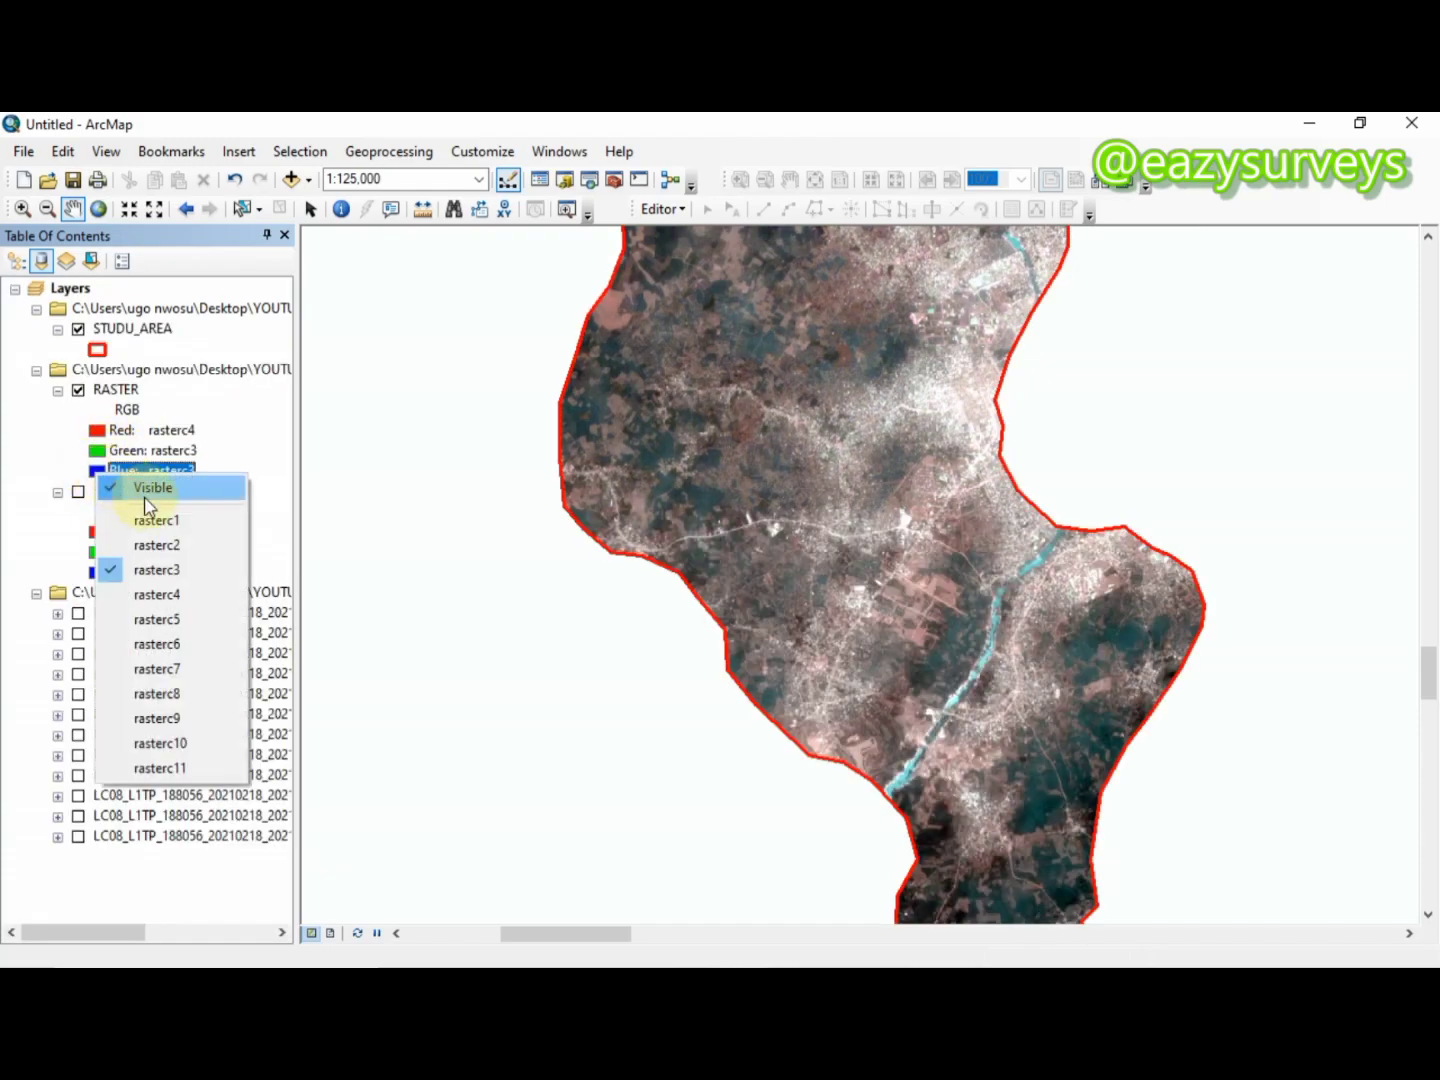
left_click(156, 545)
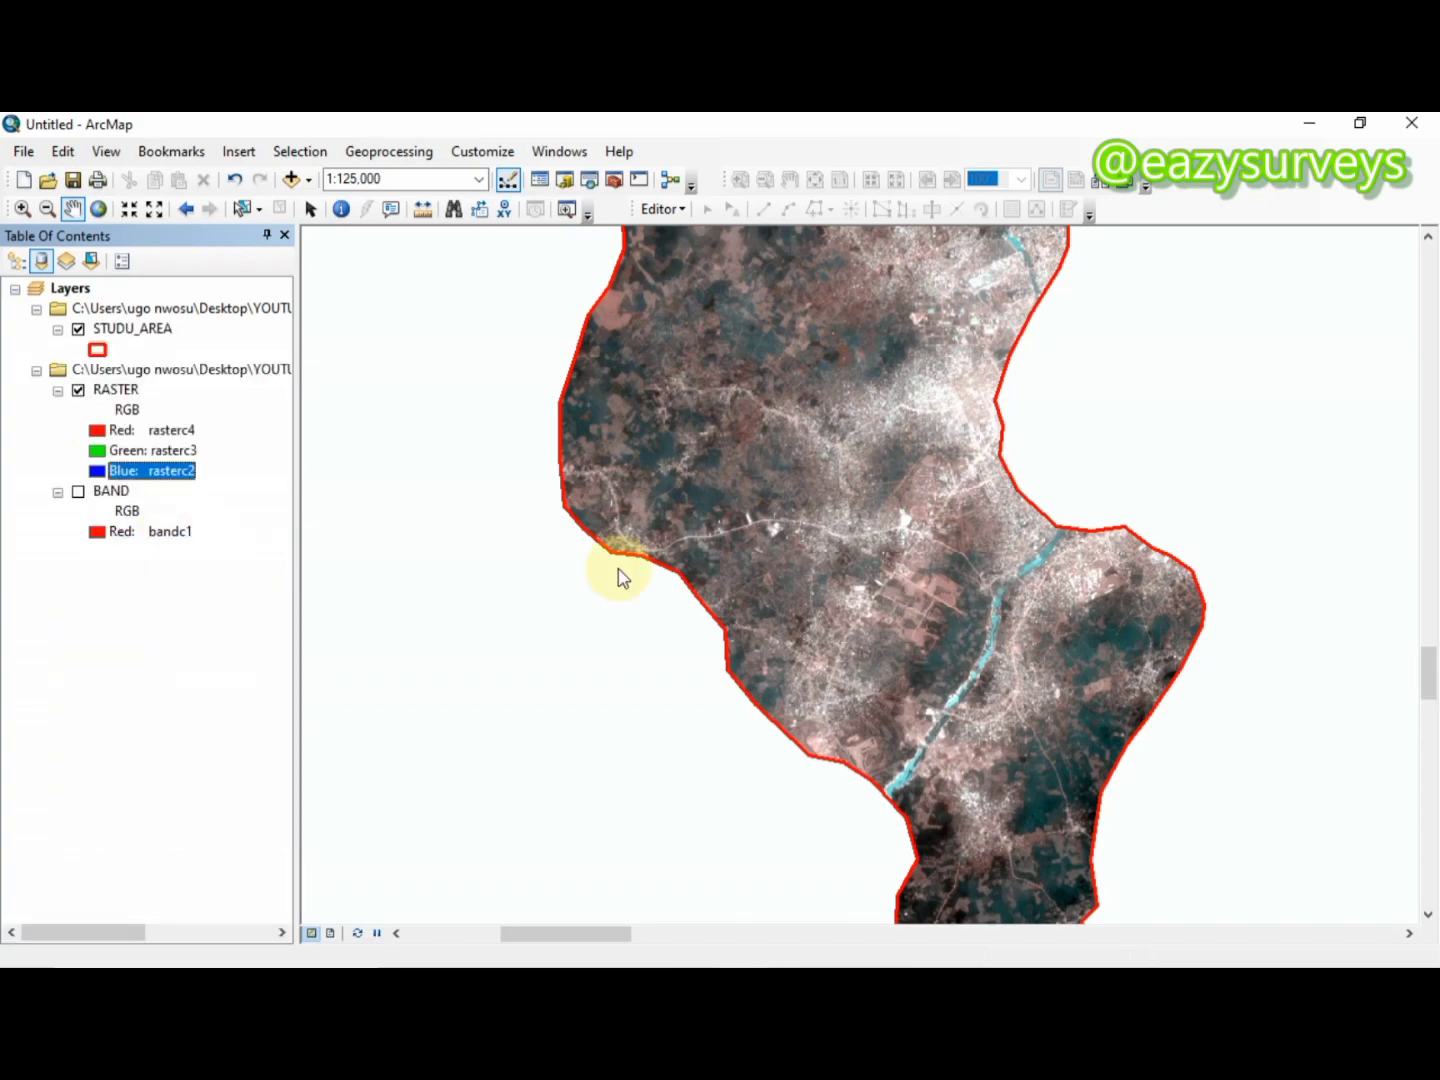
- Recheck the red, green and blue band assignments, leaving rasterc4, rasterc3 and rasterc2 unchanged
left_click(98, 431)
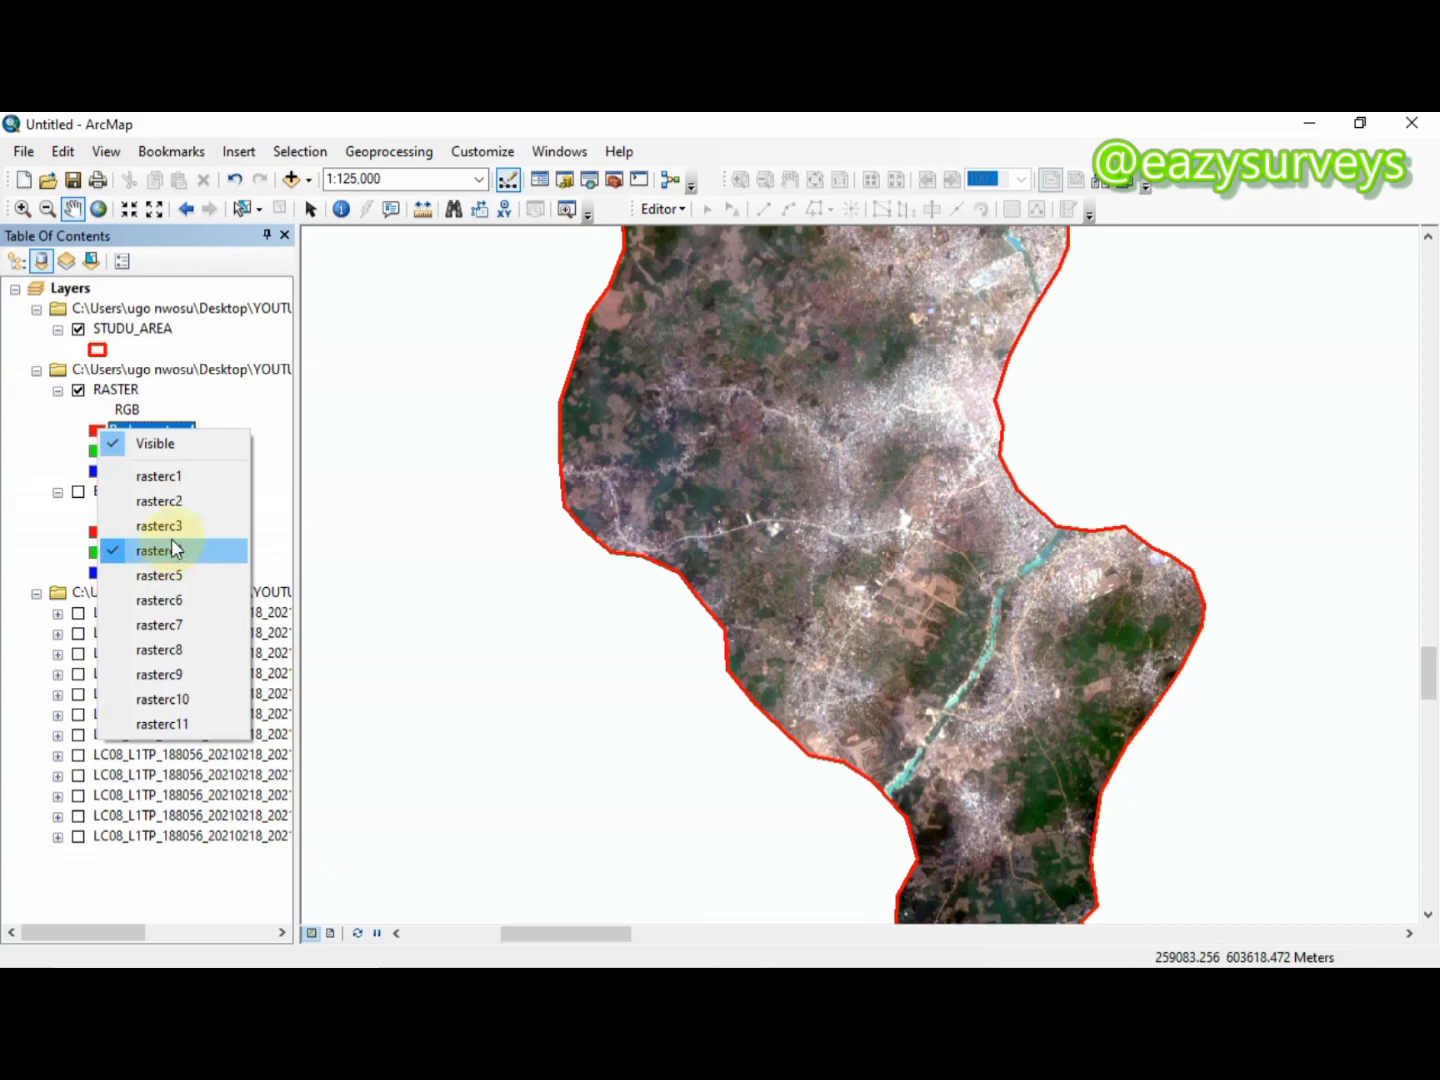
left_click(241, 380)
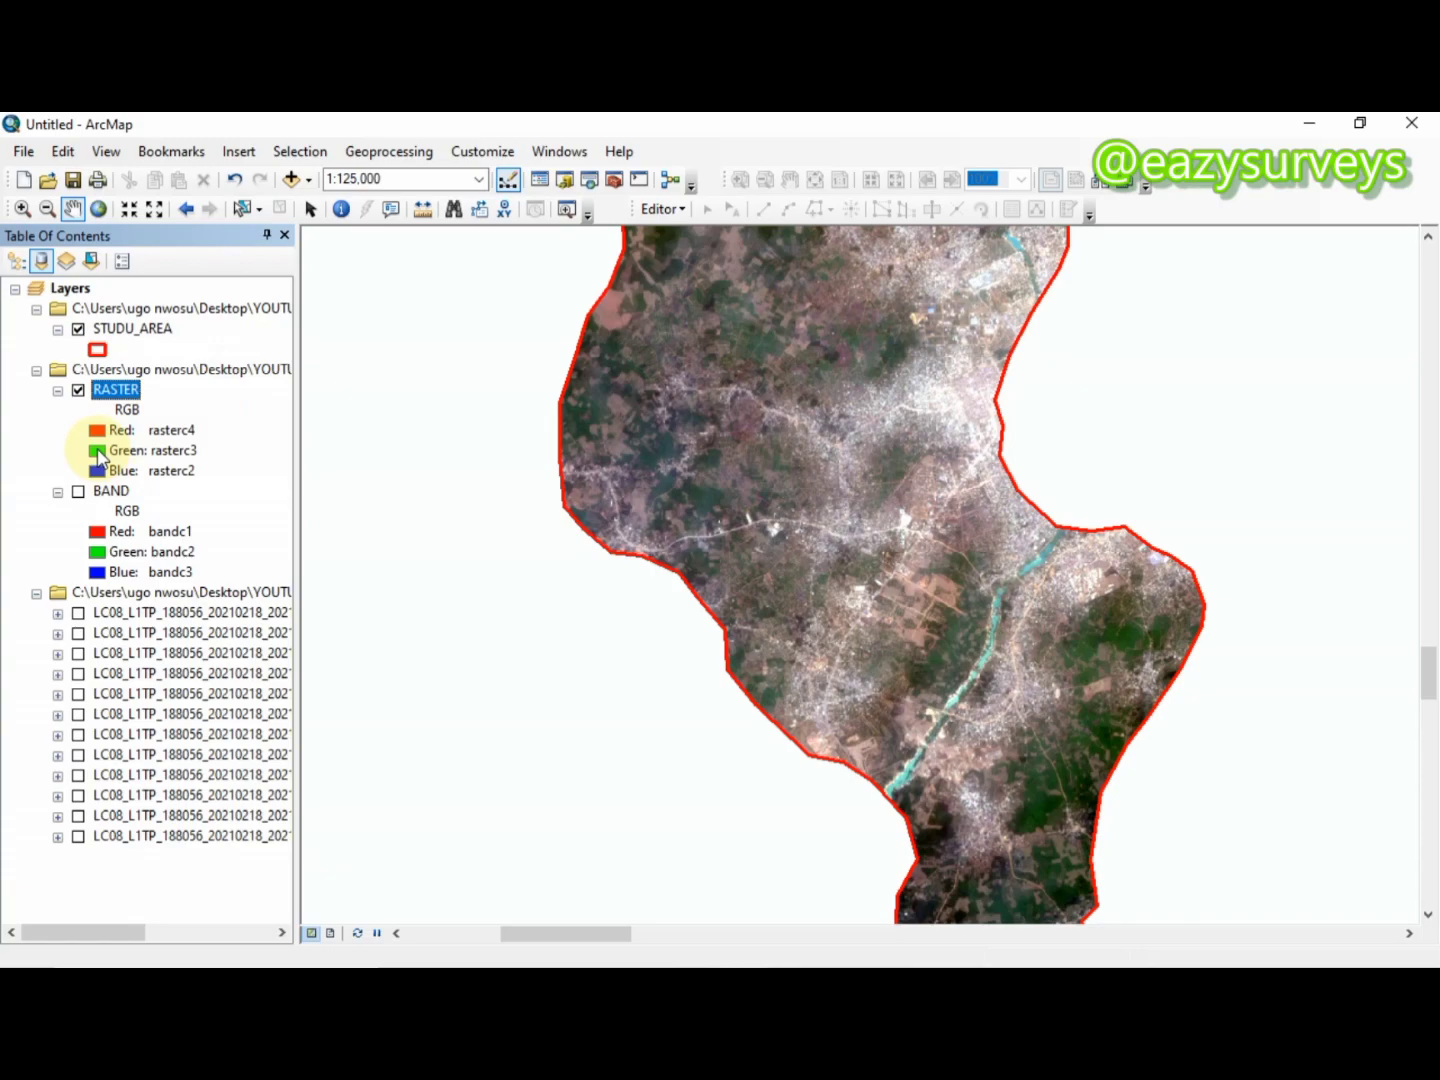
left_click(98, 450)
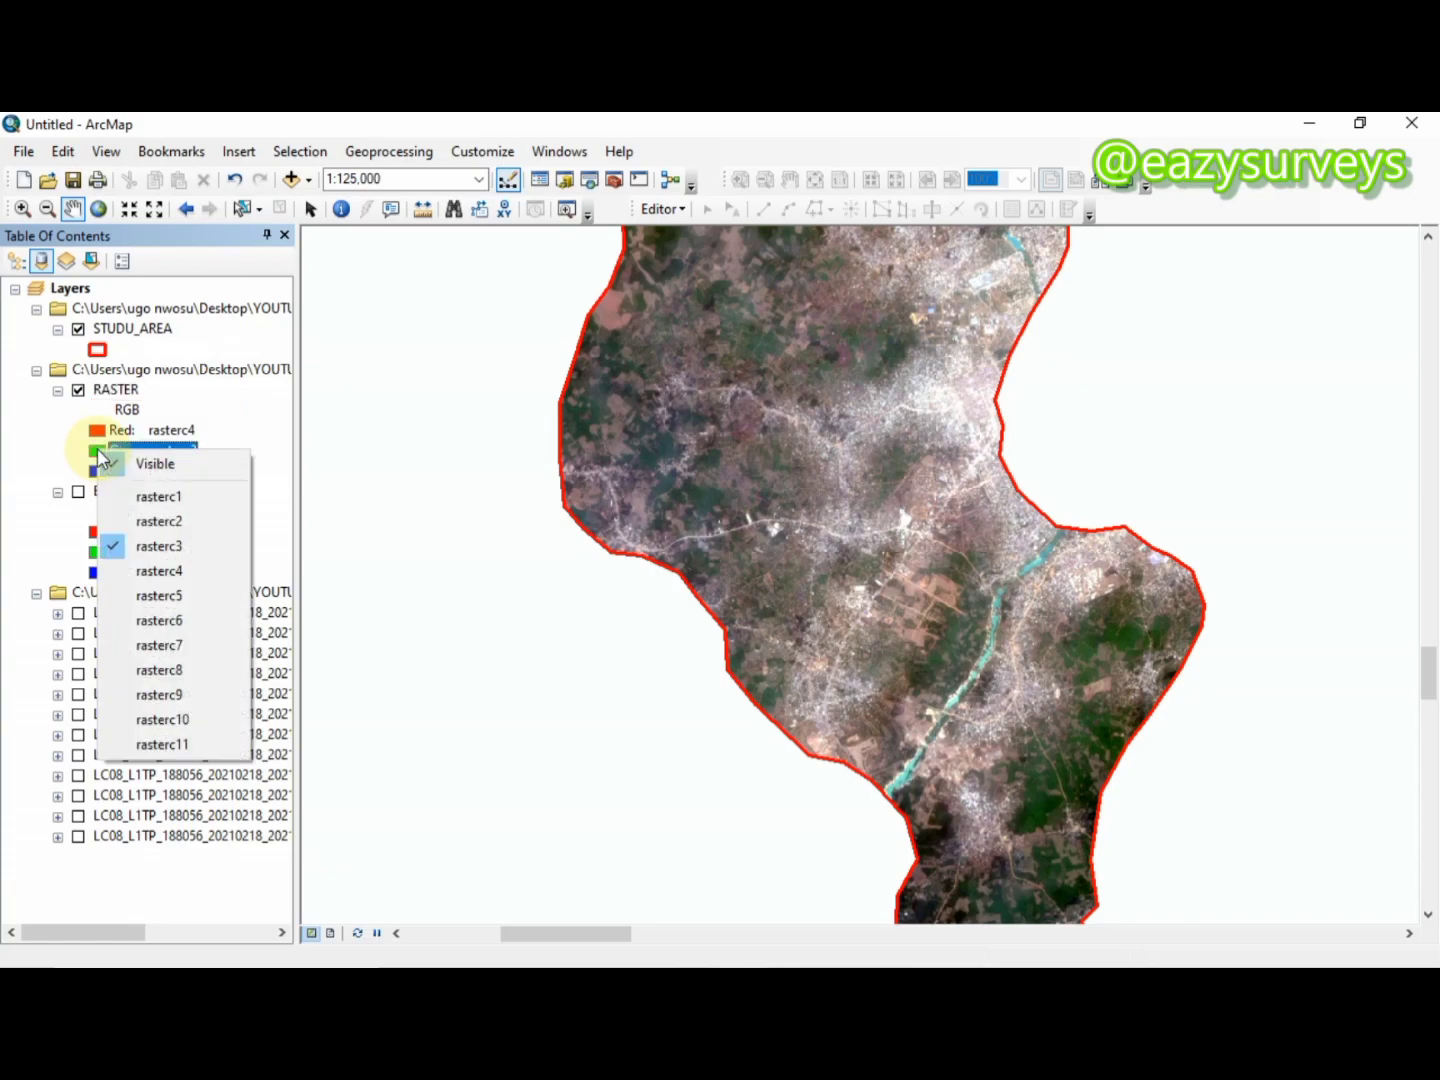
left_click(235, 440)
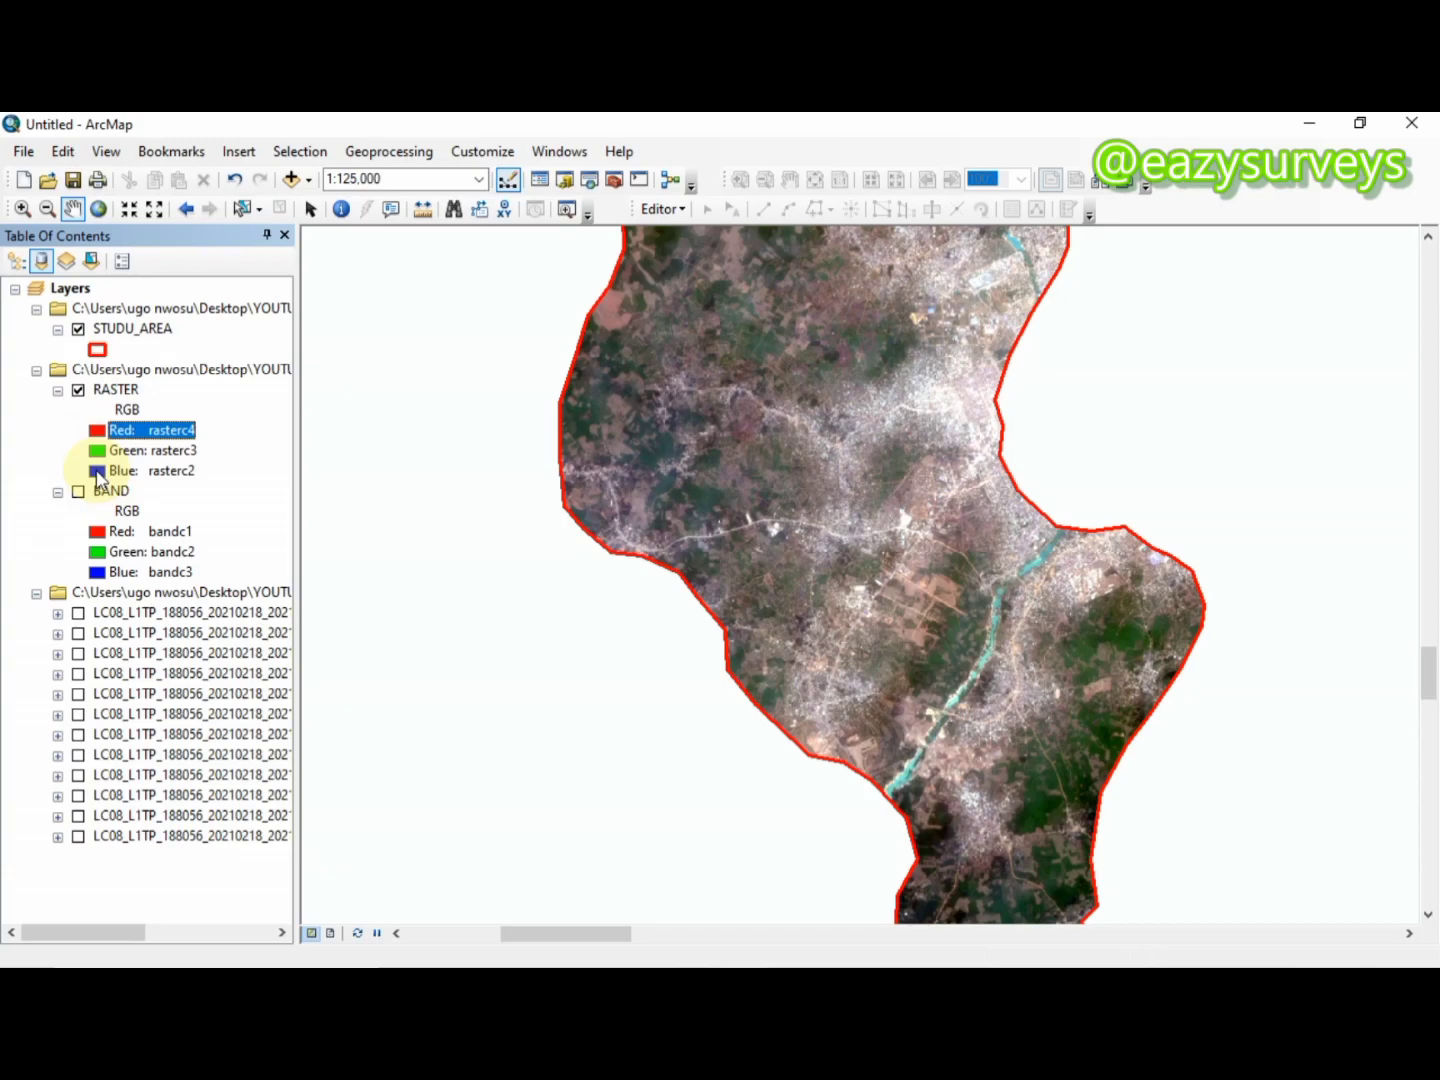
left_click(98, 470)
left_click(235, 450)
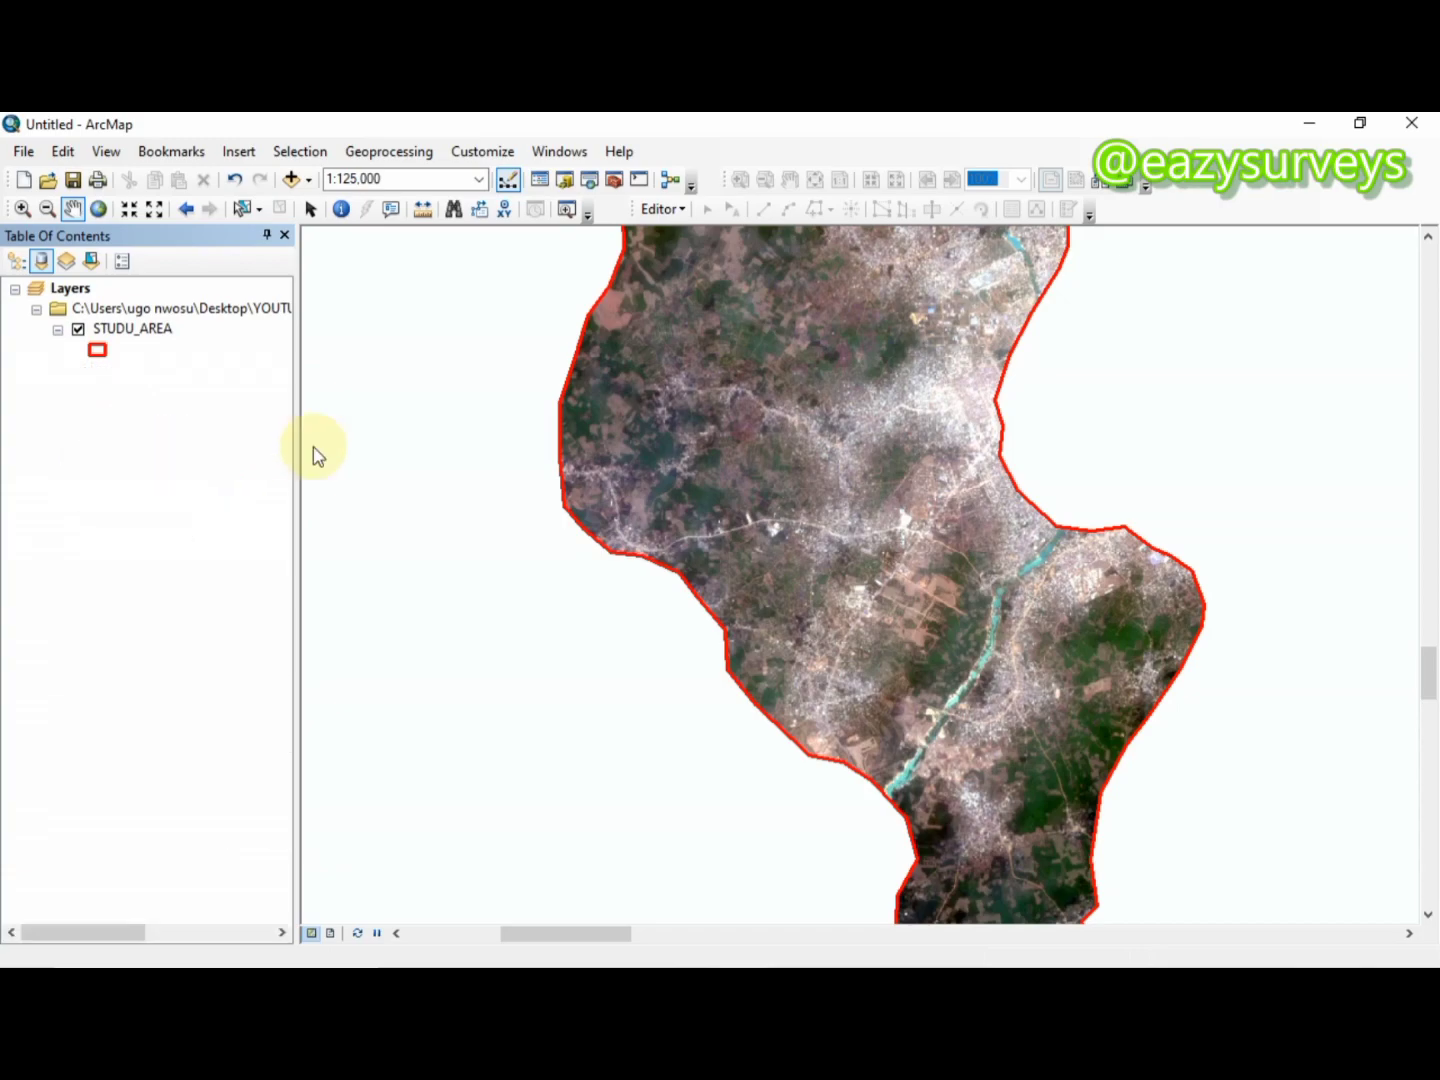
left_click_drag(823, 489, 781, 370)
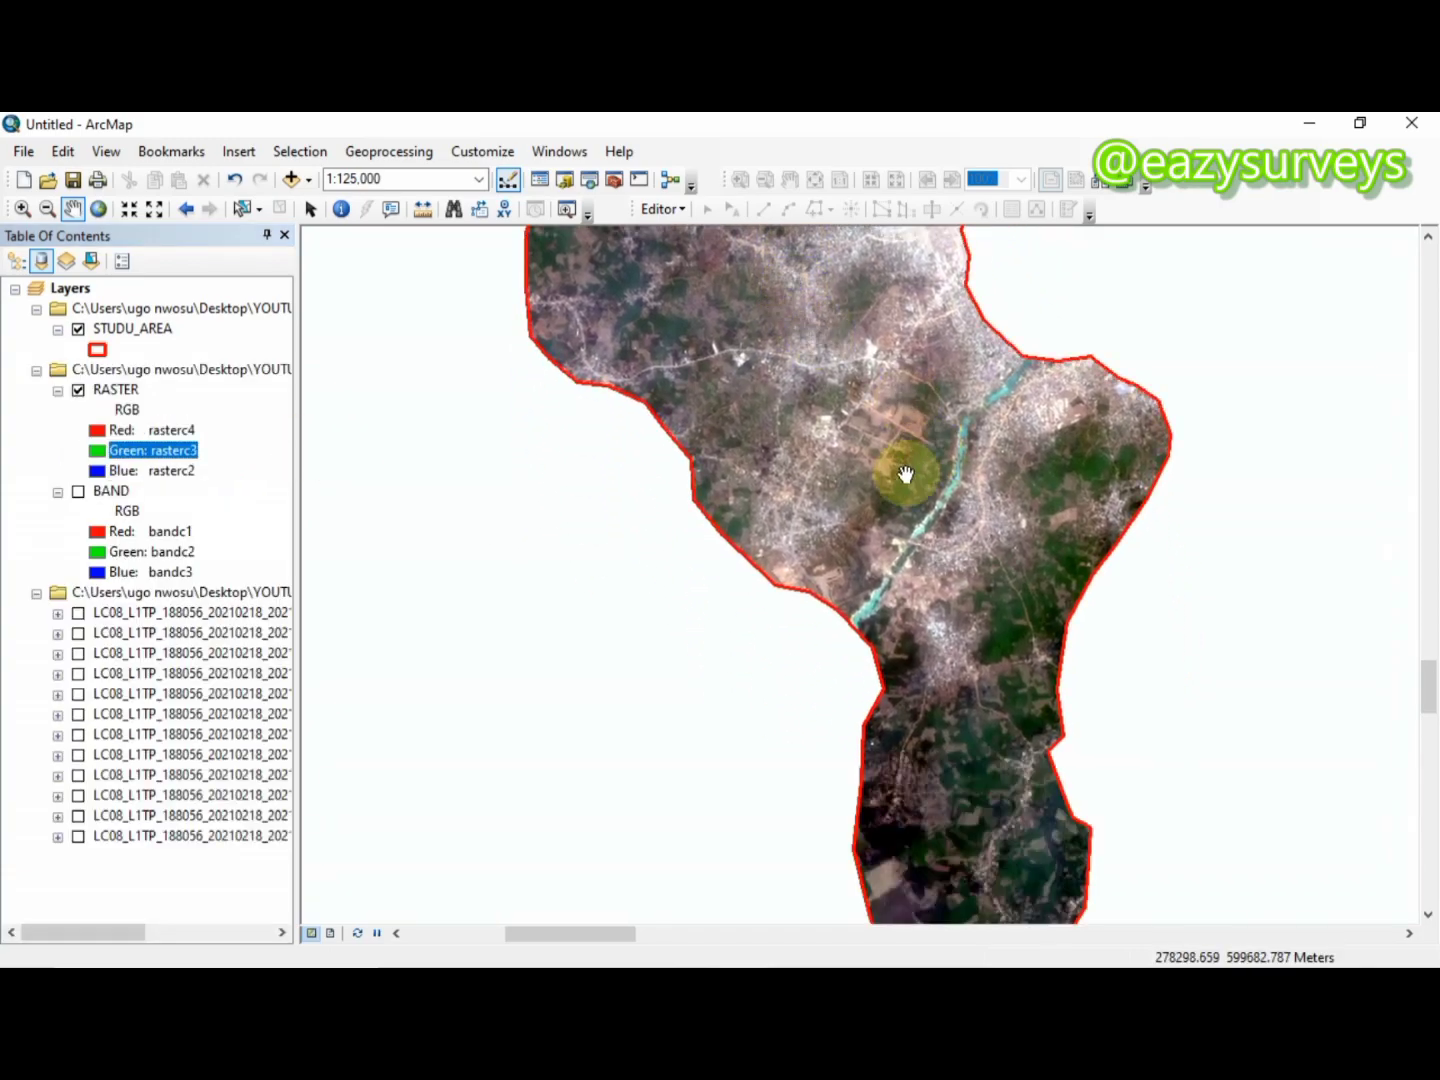
scroll(897, 497, "down", 2)
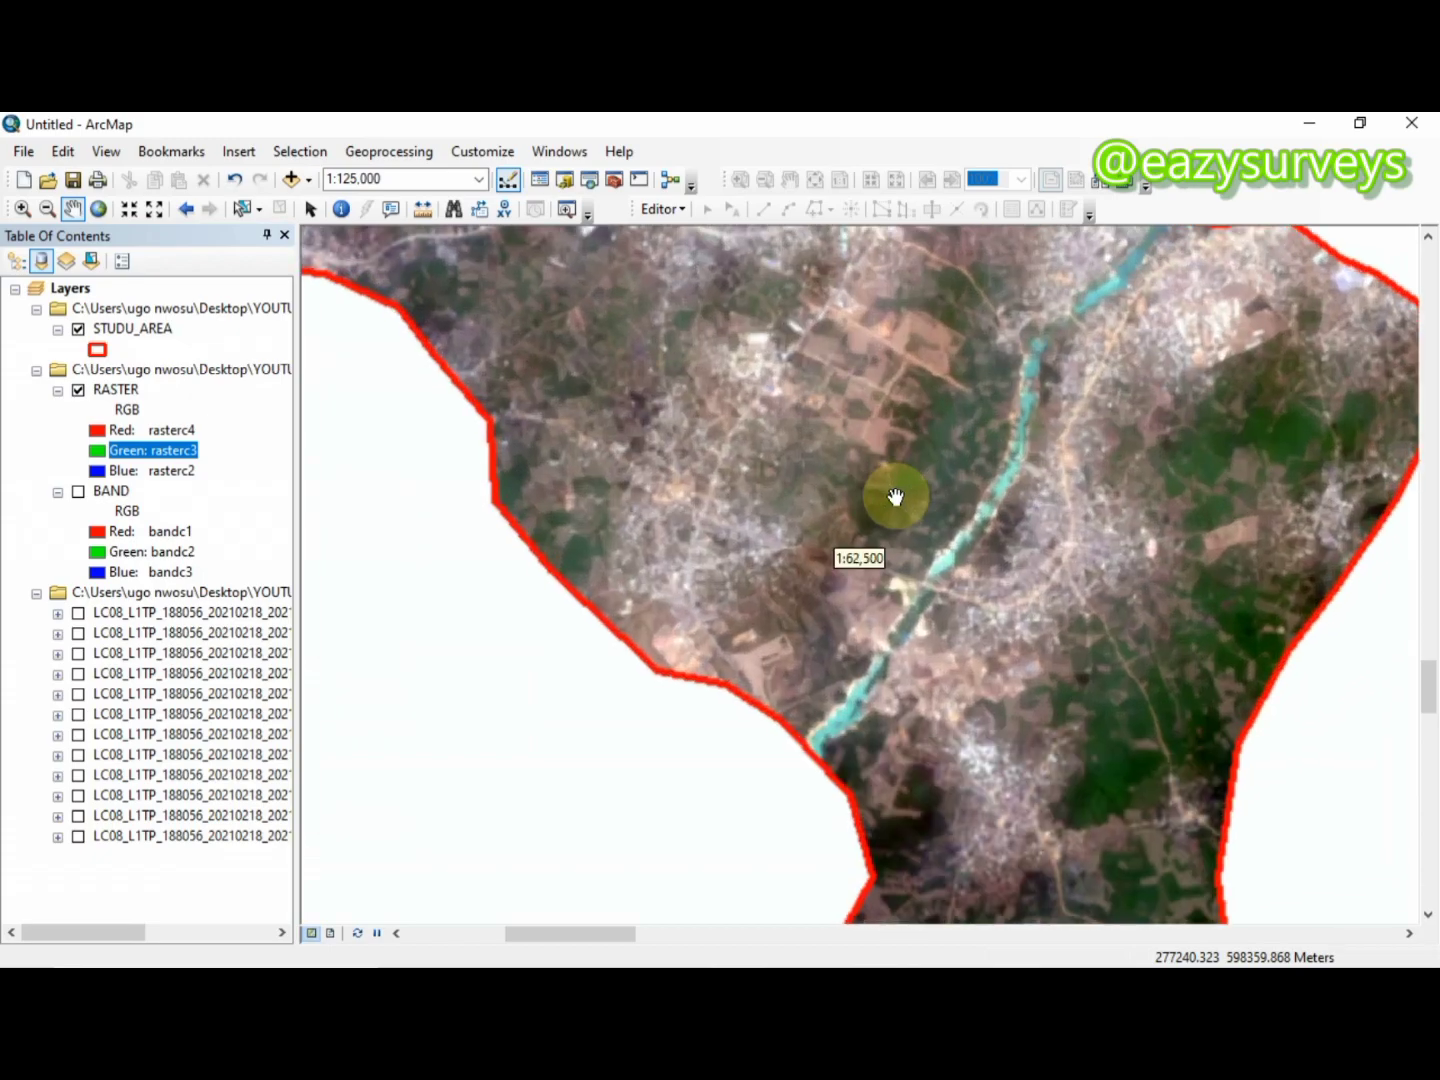
scroll(896, 497, "down", 1)
scroll(894, 498, "down", 2)
scroll(894, 498, "up", 2)
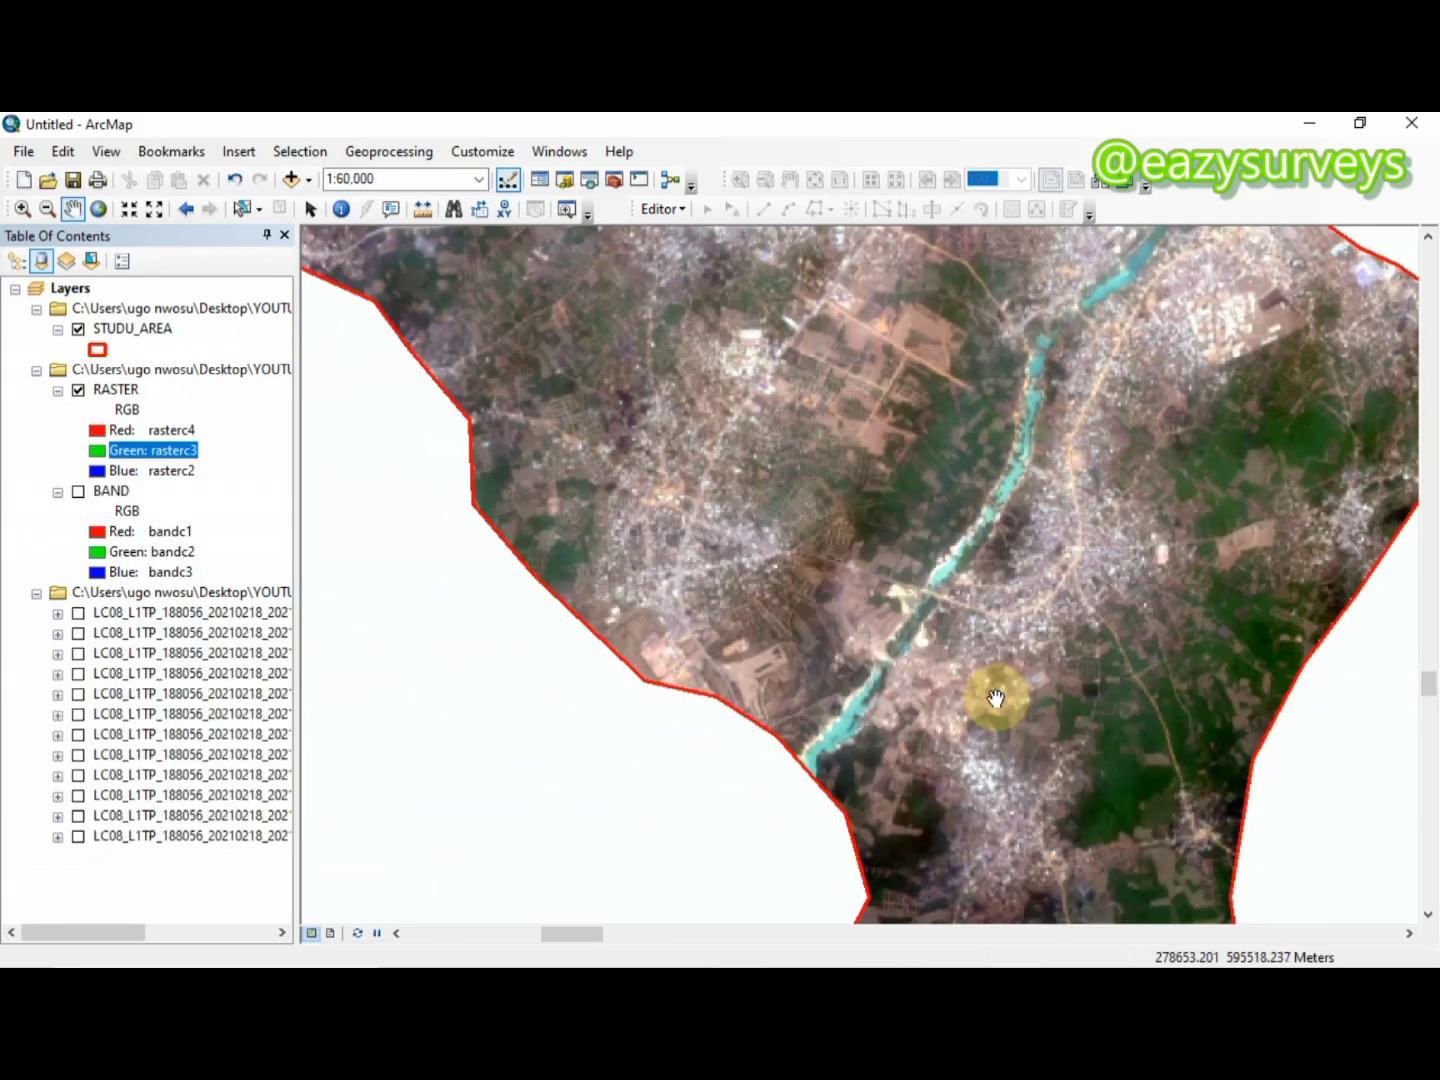
scroll(945, 695, "down", 1)
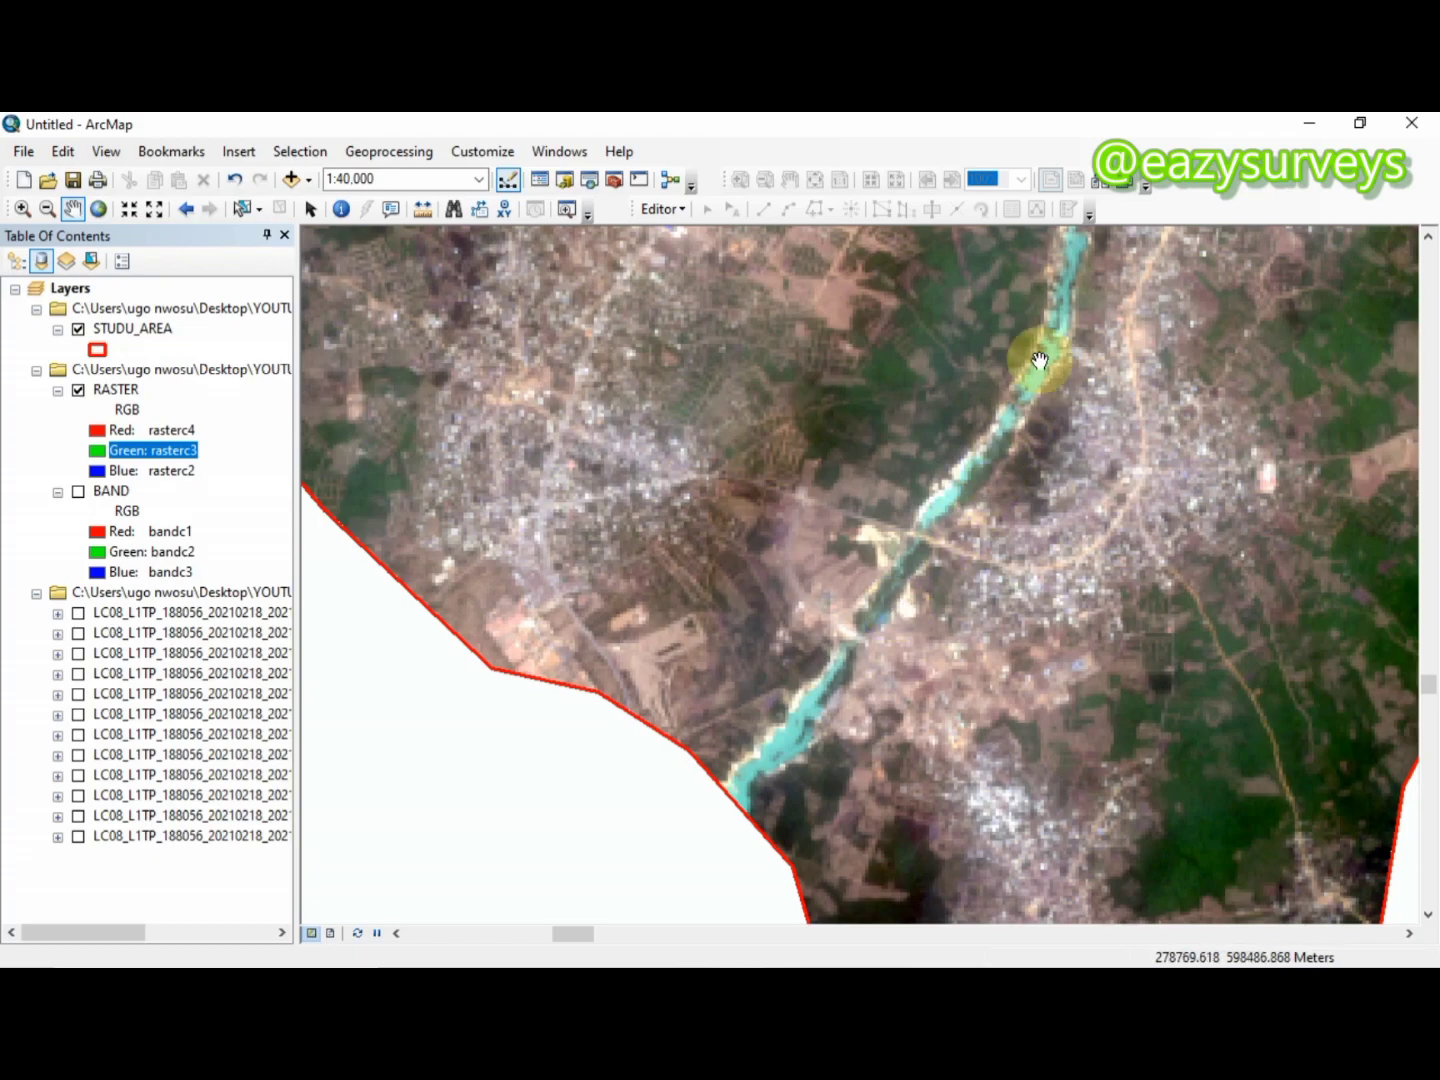
scroll(1205, 845, "down", 2)
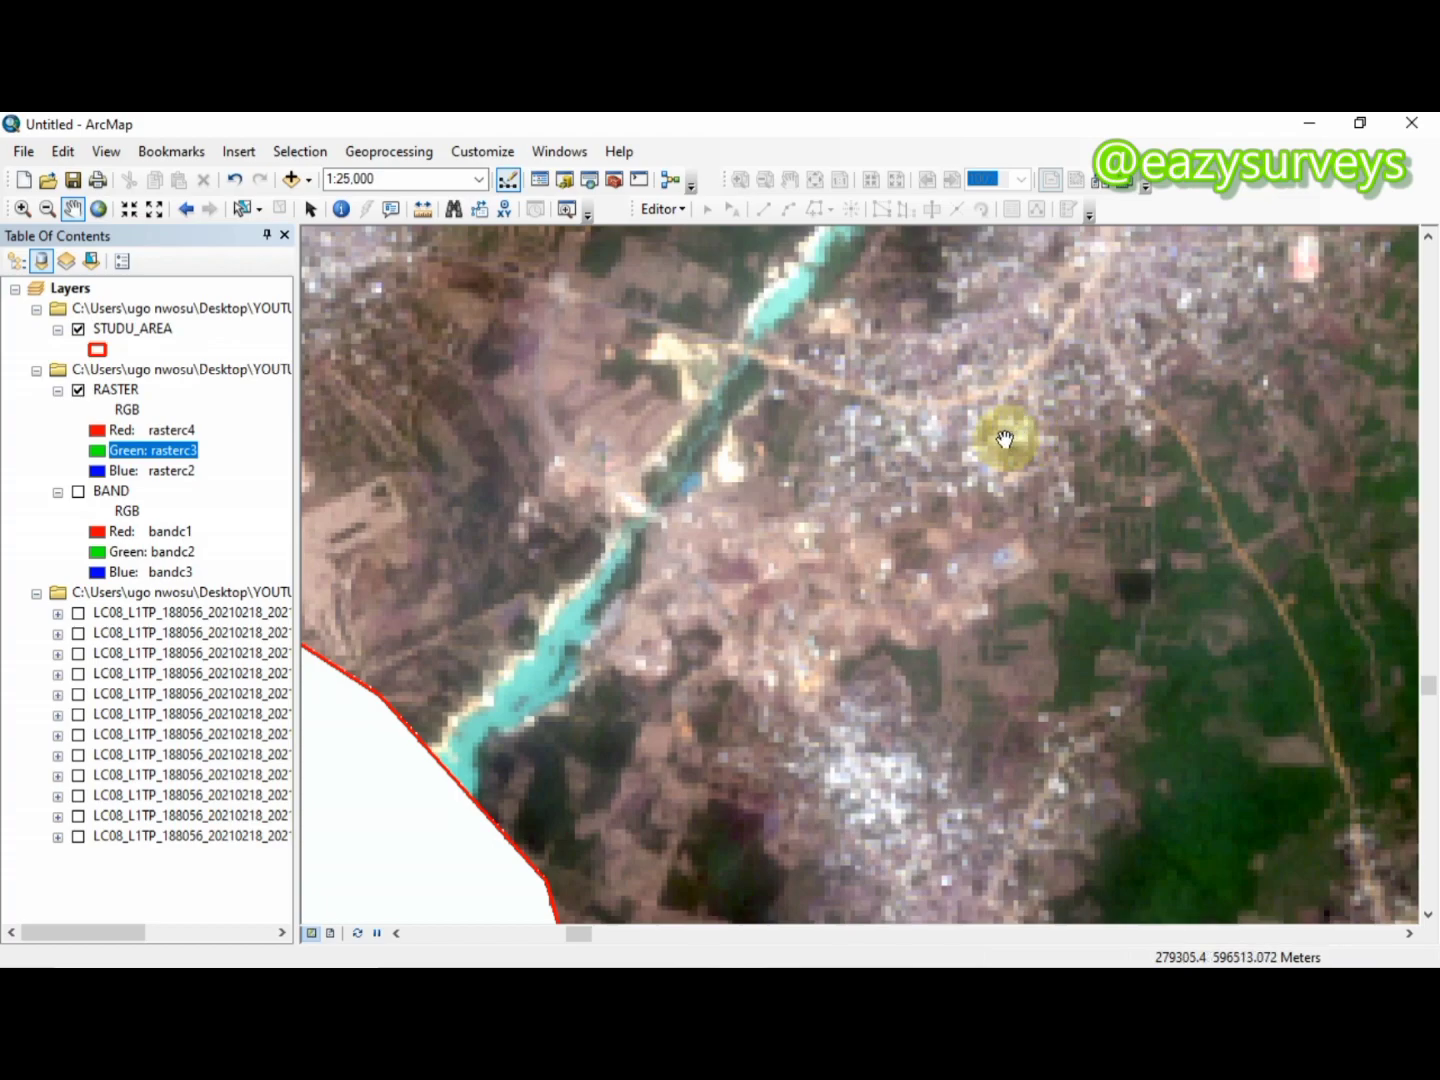
scroll(1012, 669, "down", 1)
scroll(1062, 650, "up", 5)
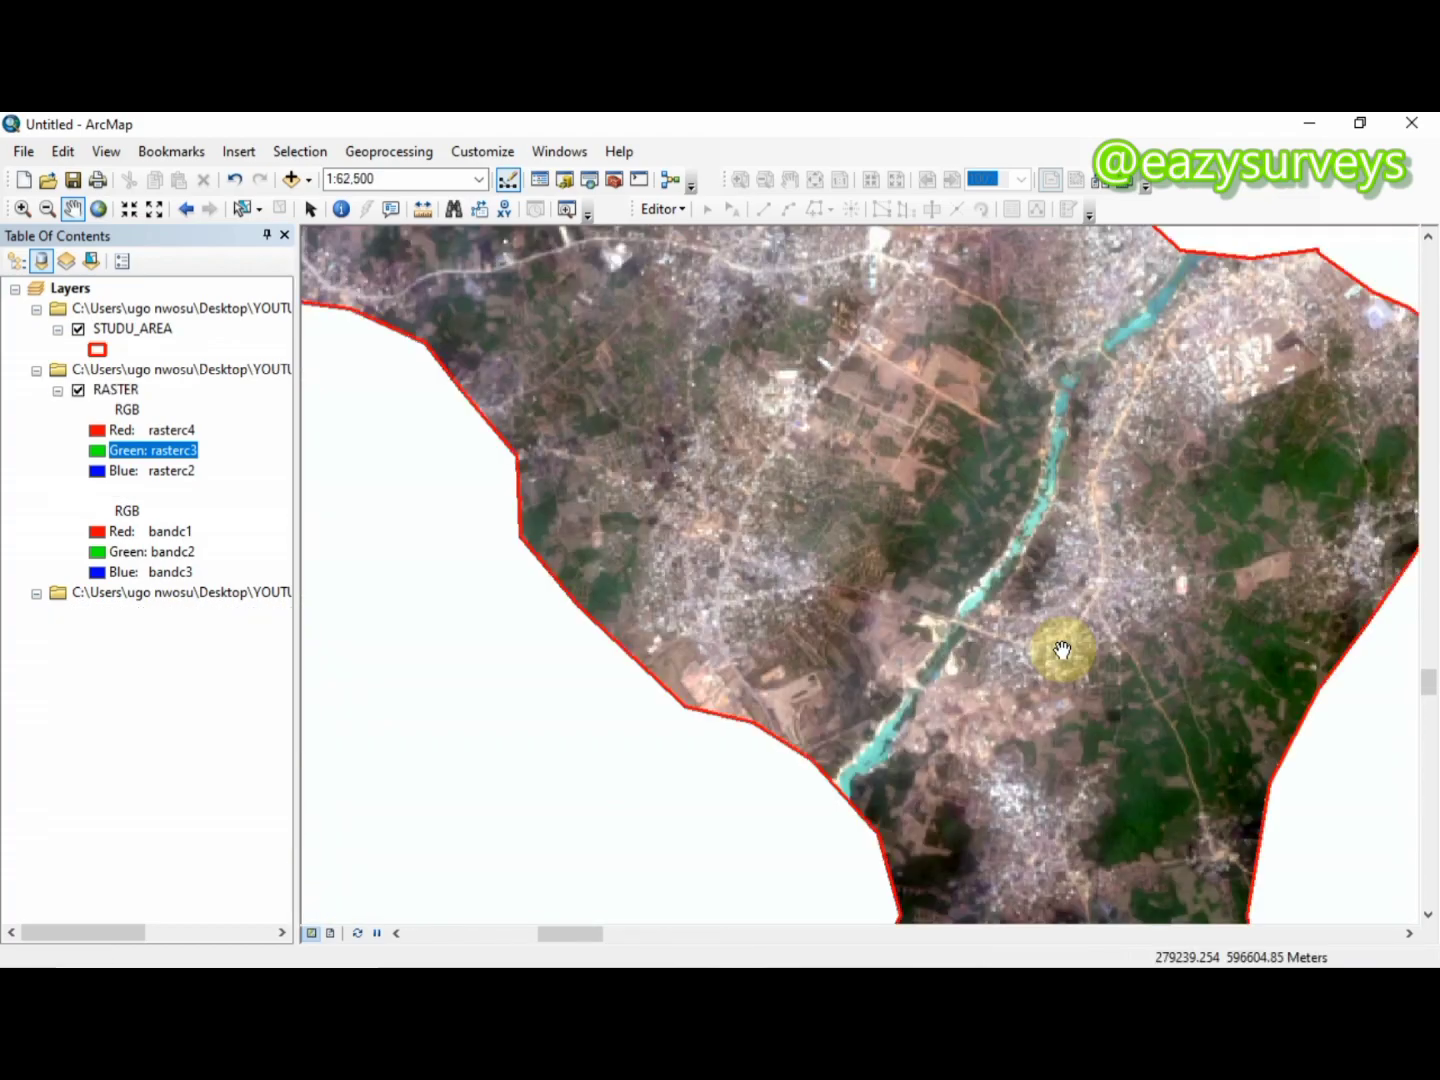
scroll(1062, 650, "up", 2)
scroll(1175, 443, "down", 4)
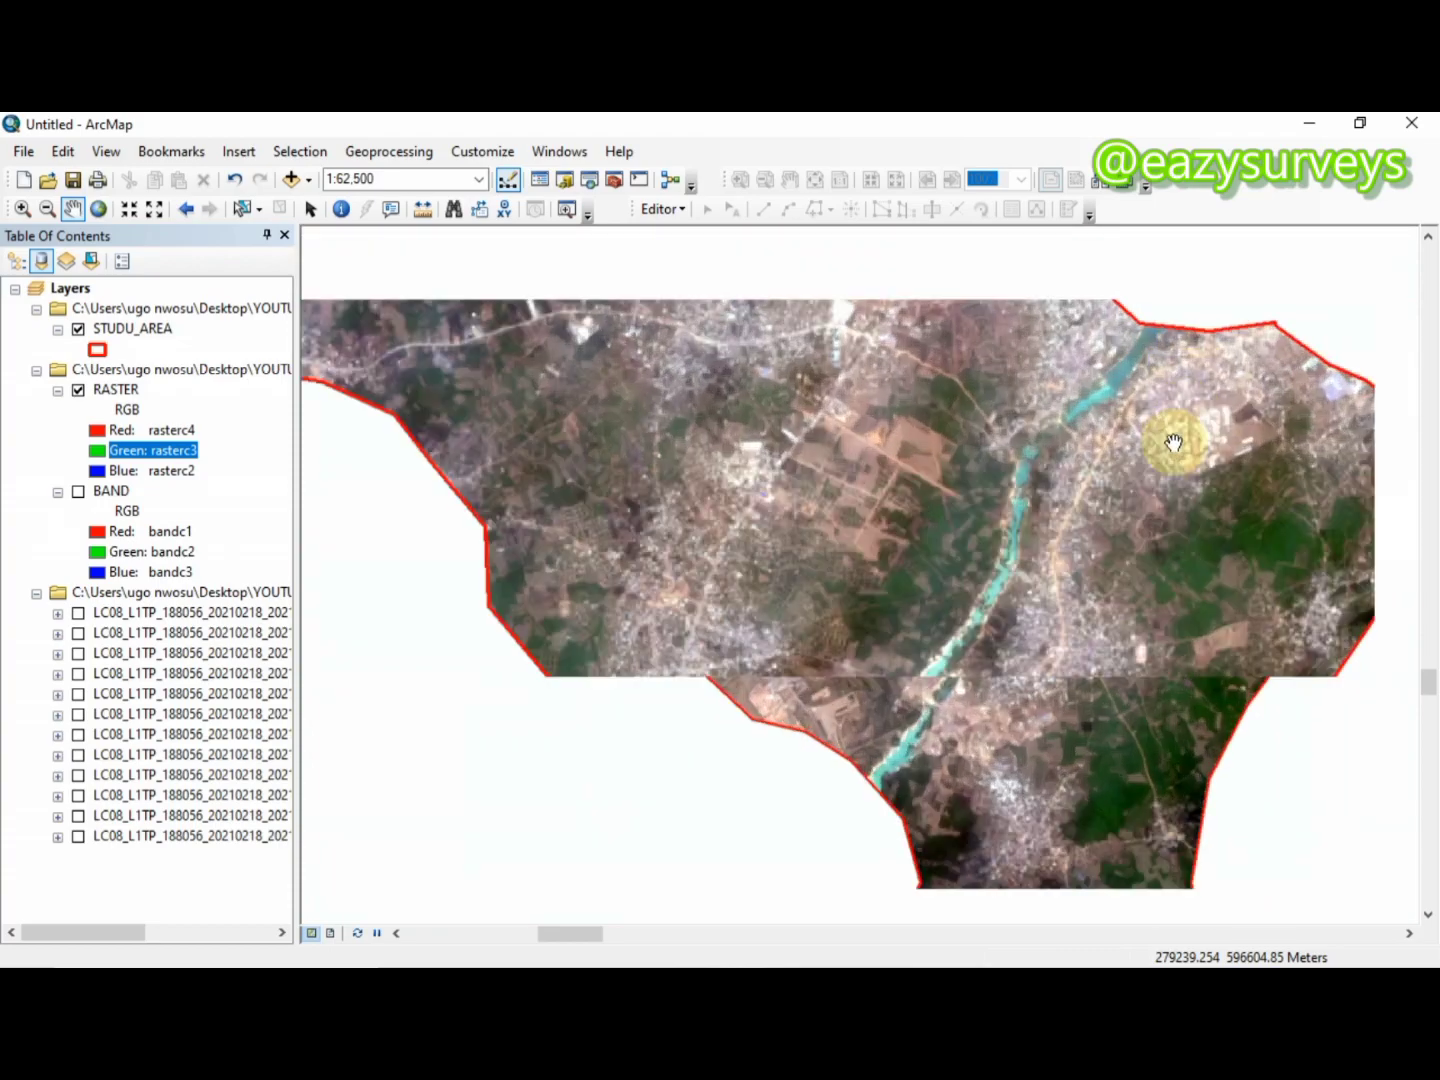
left_click_drag(1220, 396, 1196, 704)
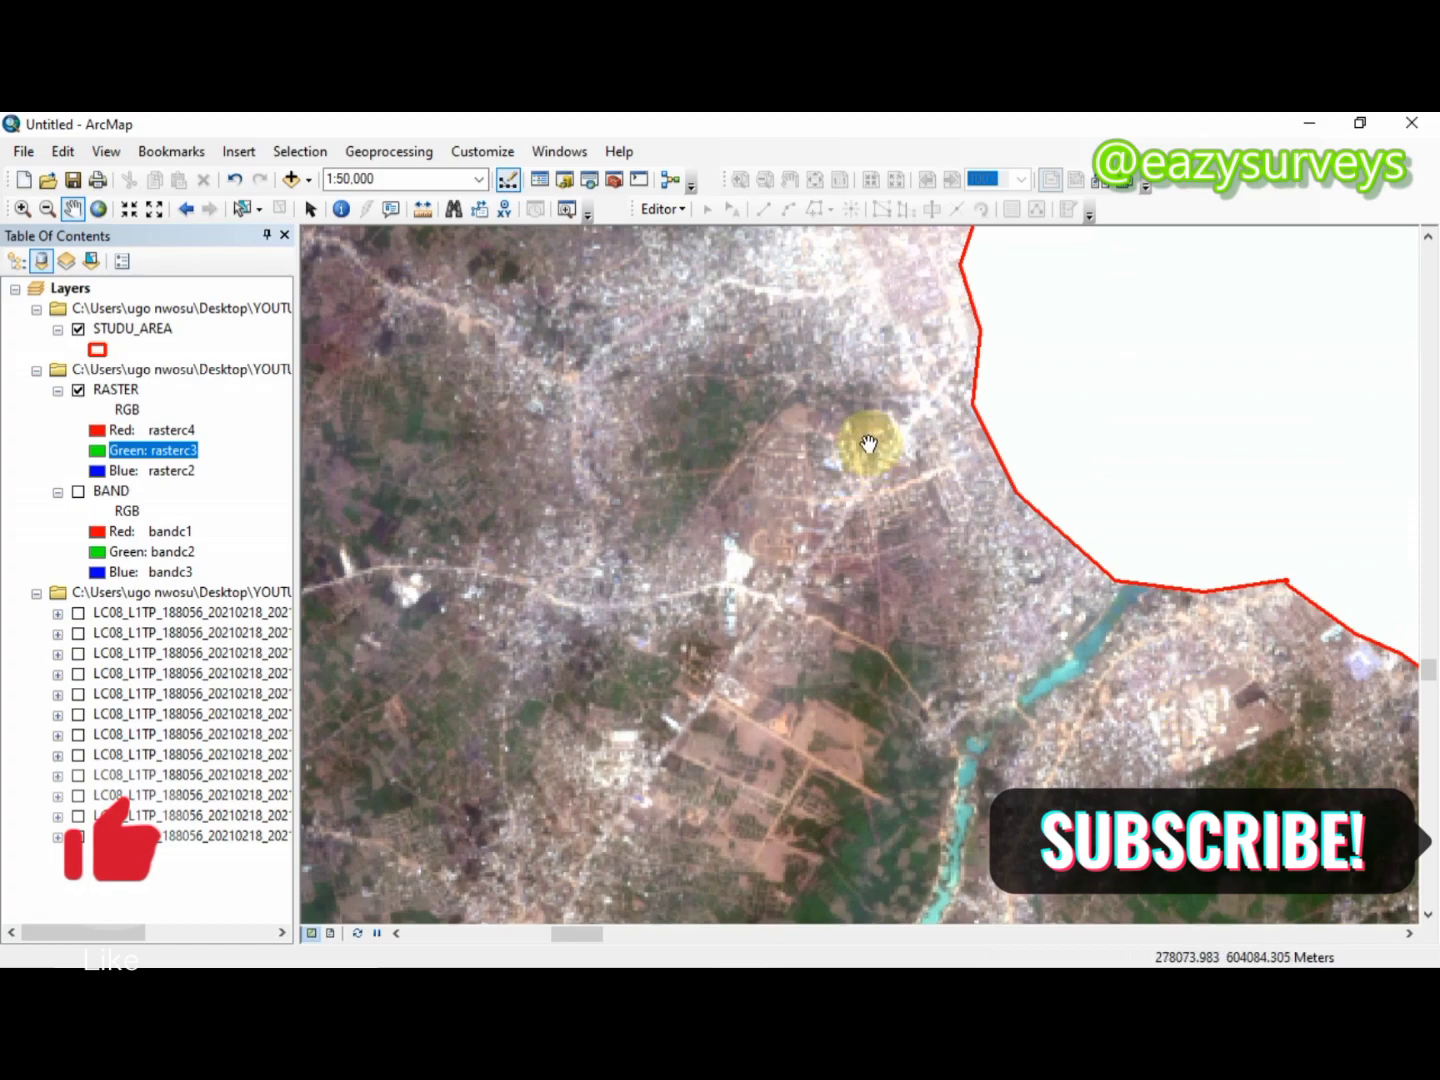
scroll(861, 440, "down", 3)
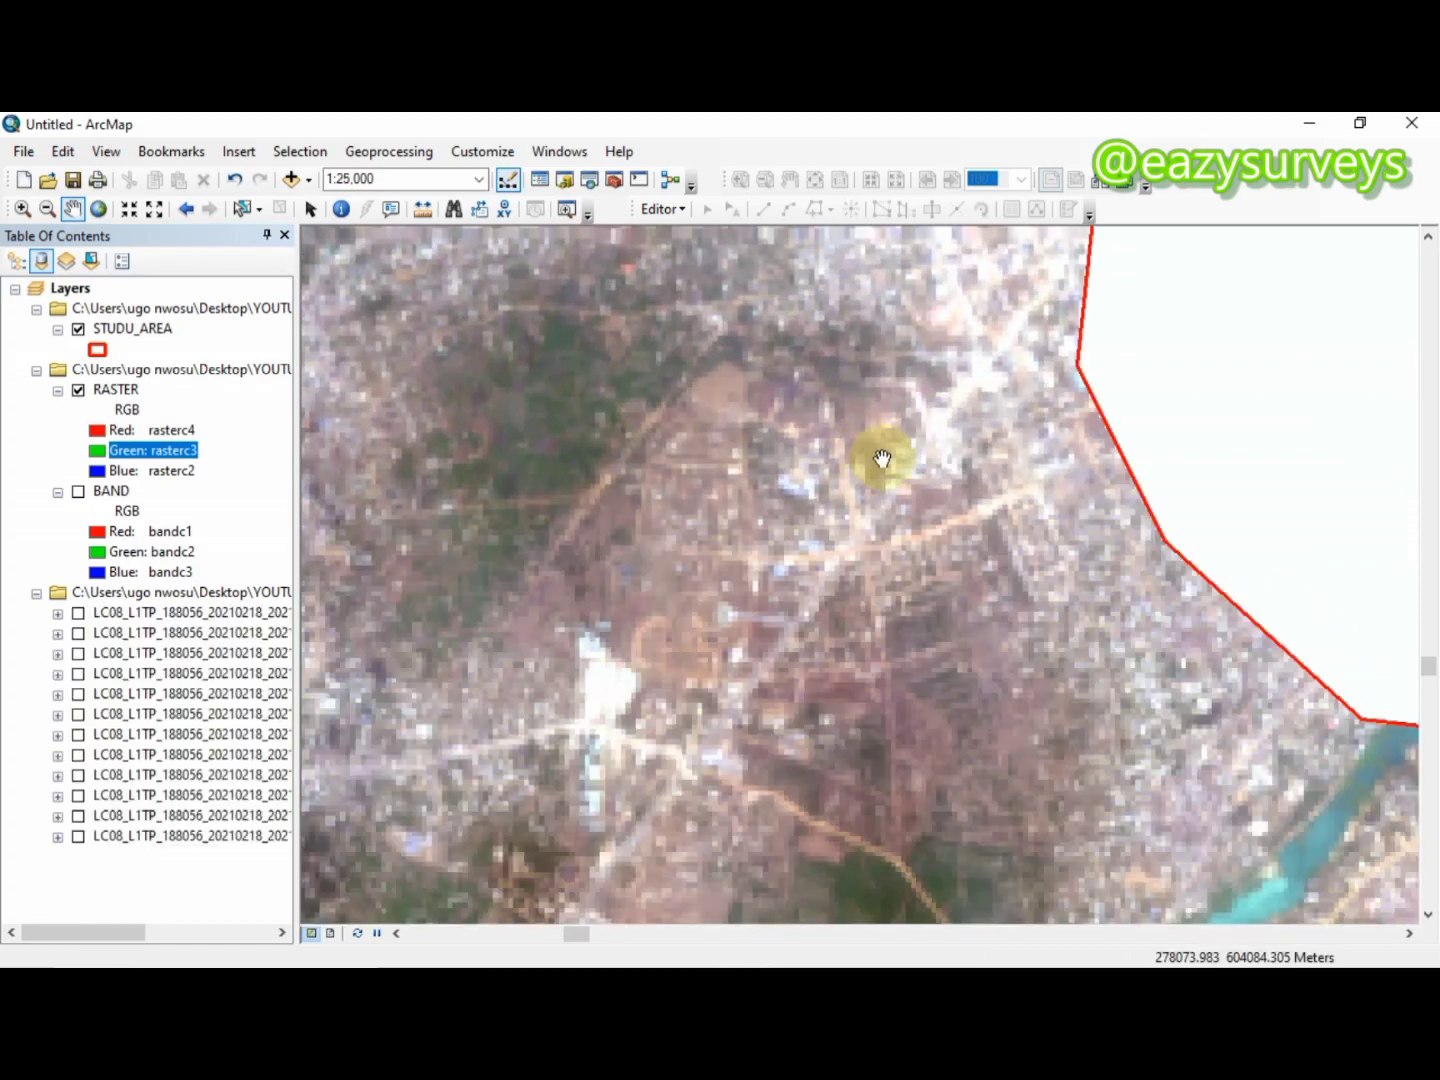
scroll(882, 458, "up", 3)
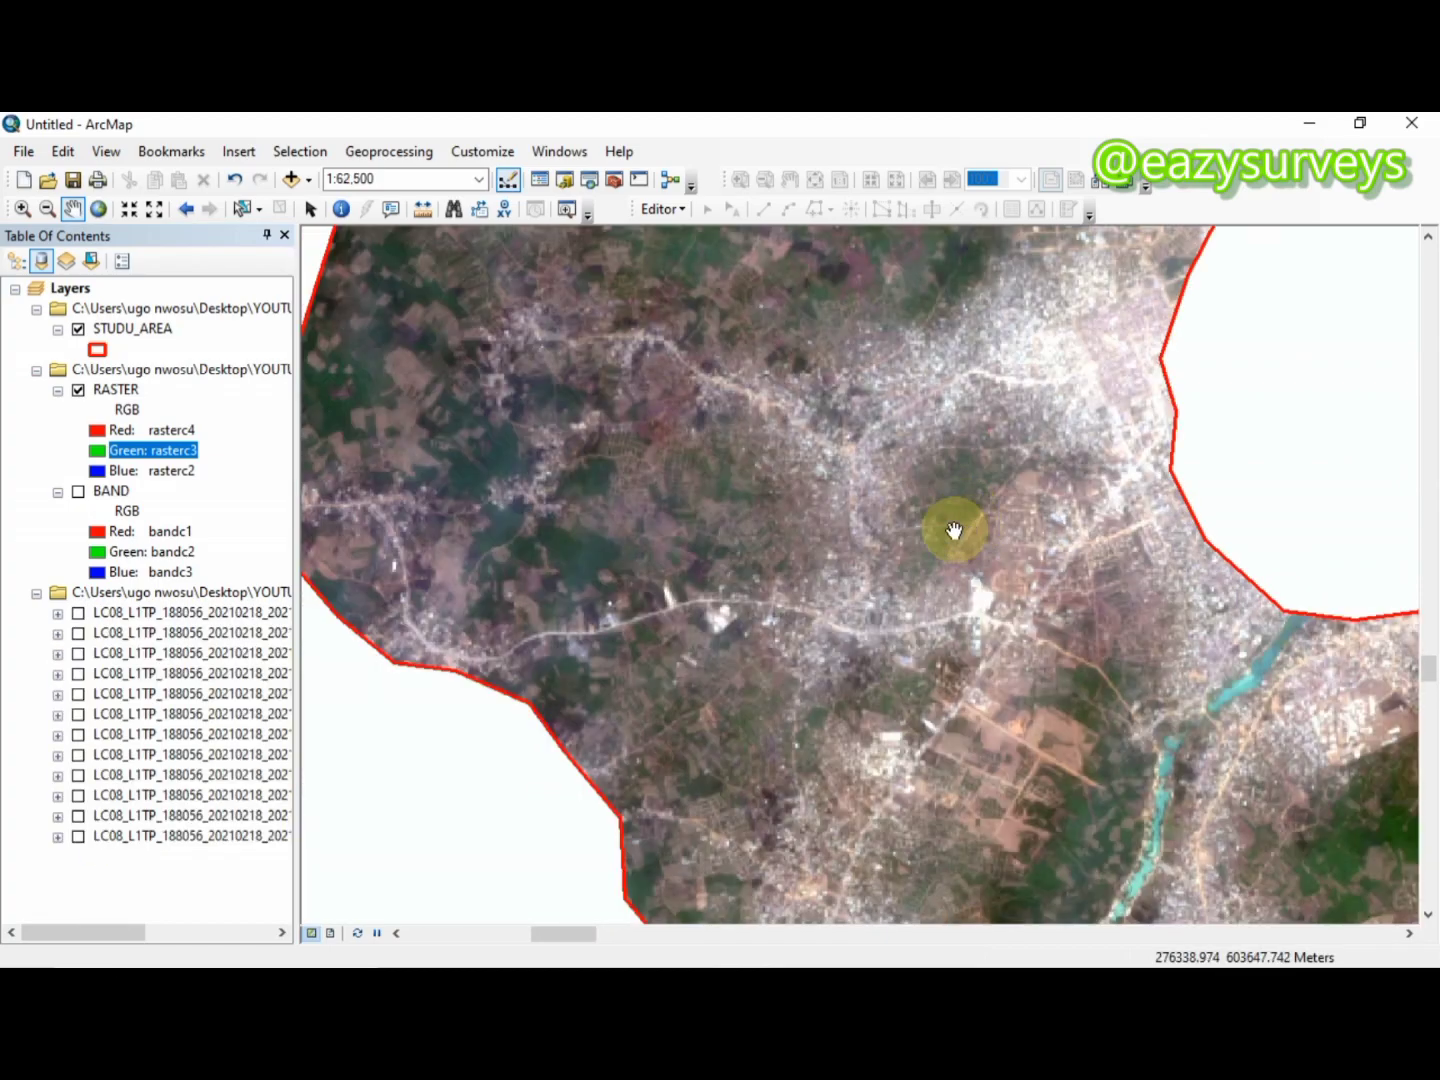